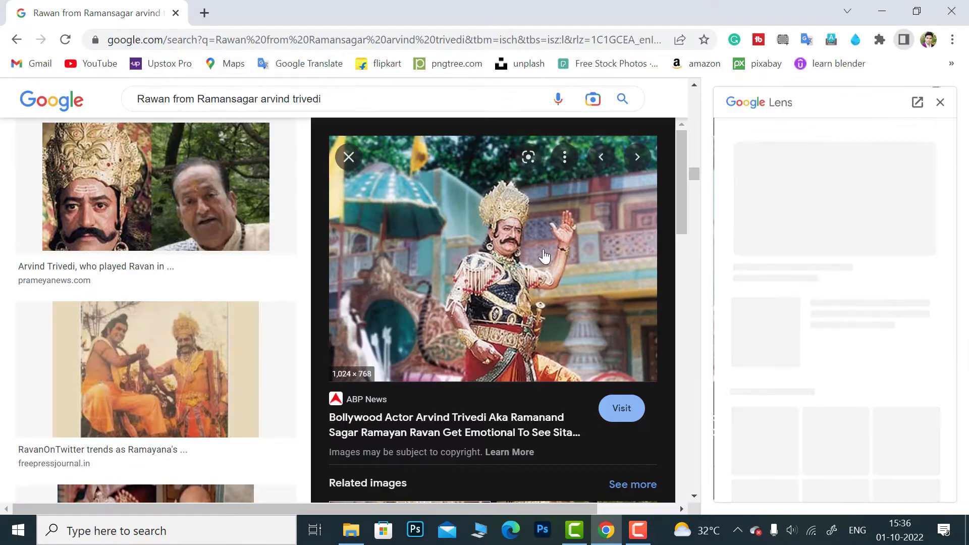
Save the previewed 1,024 × 768 Rawan photo as a JPEG image in the New folder inside Downloads.
{"action": "right_click", "coordinate": [505, 218]}
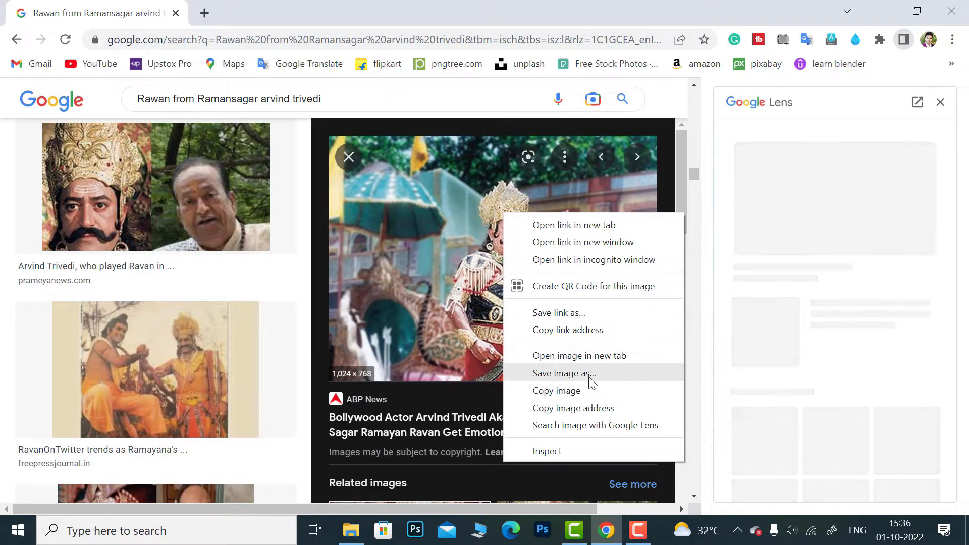
{"action": "left_click", "coordinate": [587, 376]}
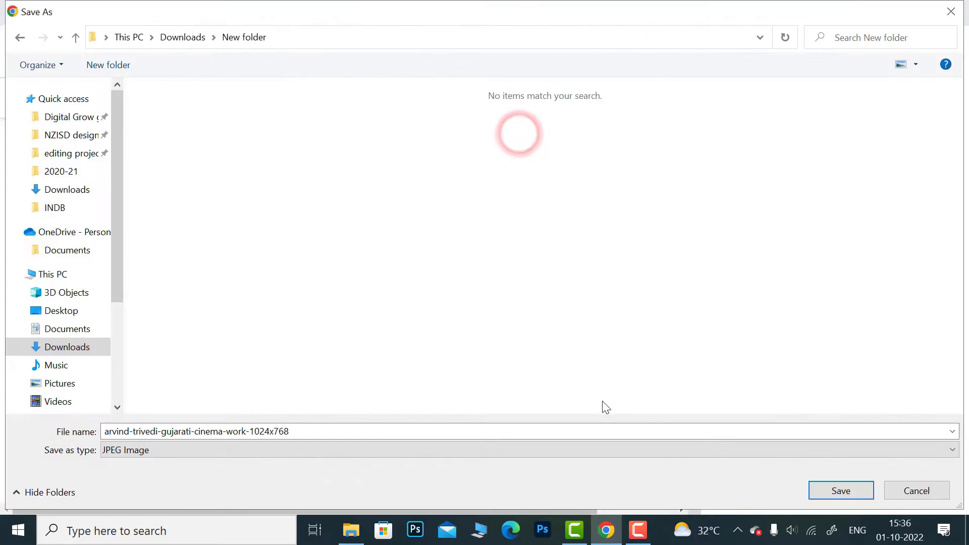
{"action": "left_click", "coordinate": [841, 491]}
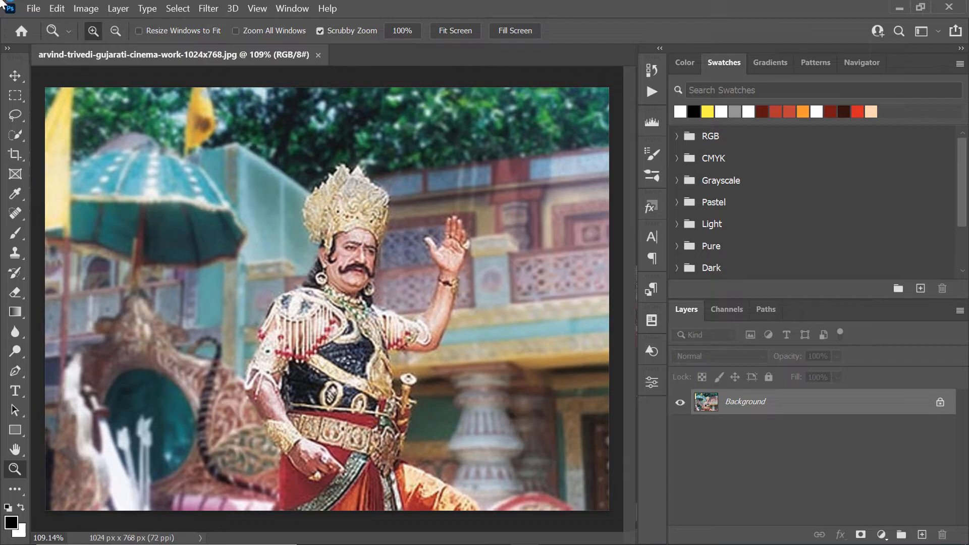
In Photoshop, resize the opened arvind-trivedi-gujarati-cinema-work-1024x768.jpg to 3000 pixels wide with proportions kept.
{"action": "left_click", "coordinate": [84, 7]}
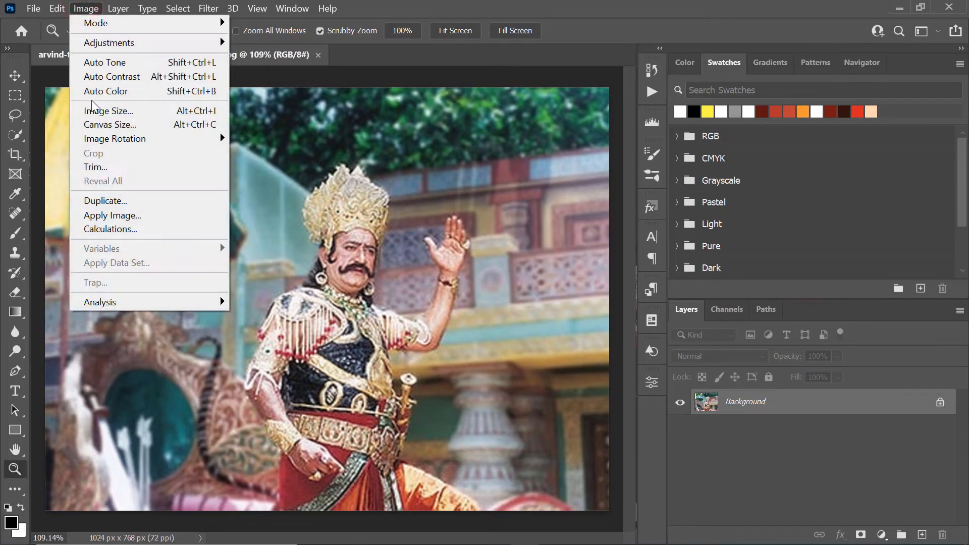
{"action": "left_click", "coordinate": [101, 110]}
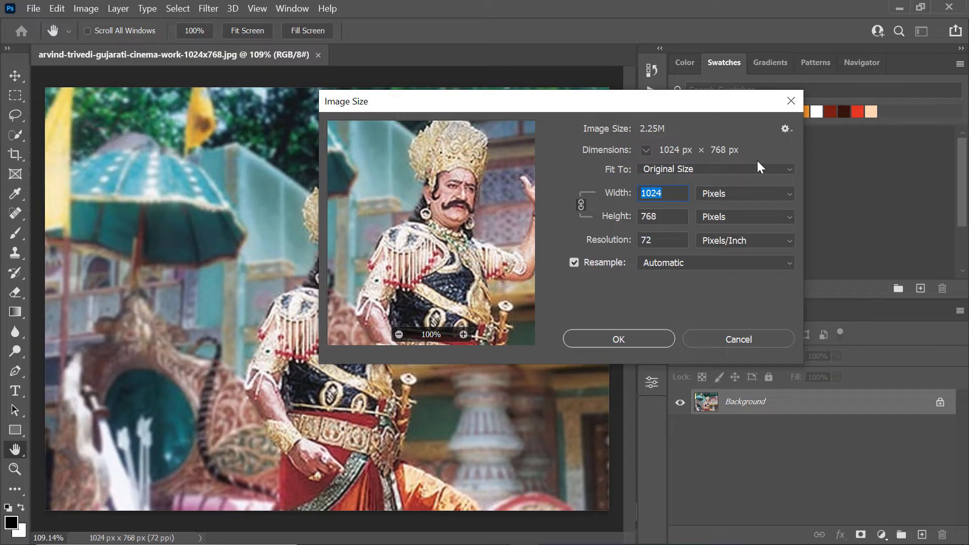
{"action": "type", "text": "3000"}
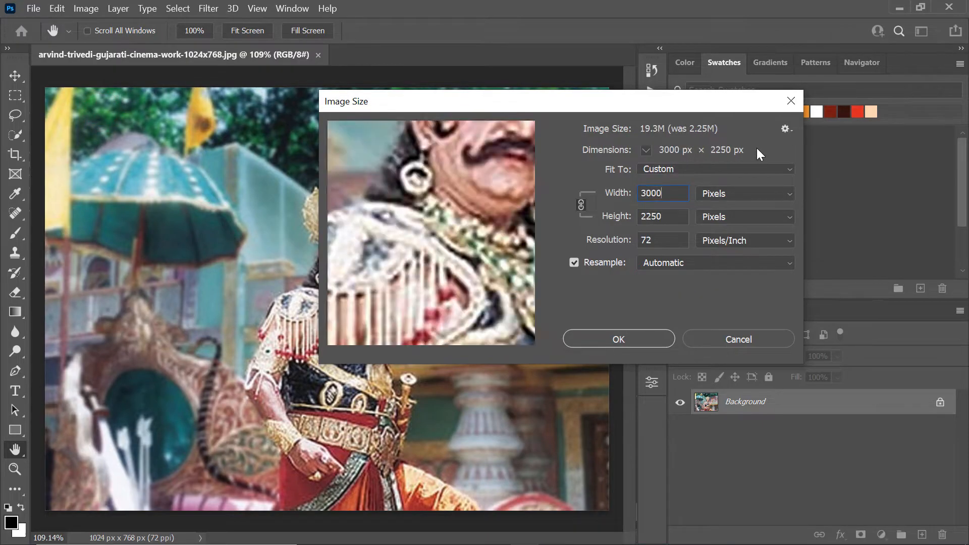
{"action": "left_click_drag", "start_coordinate": [468, 144], "coordinate": [404, 249]}
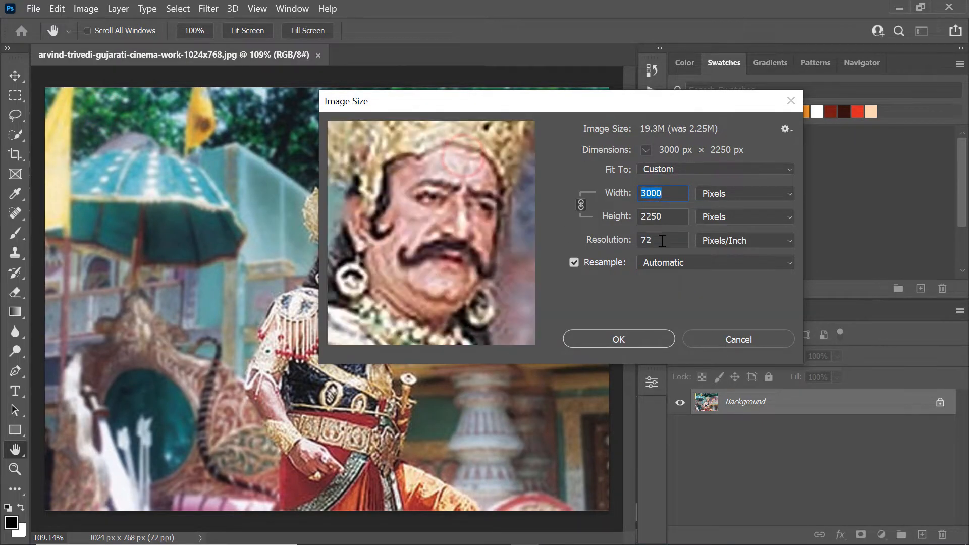
{"action": "left_click", "coordinate": [618, 339]}
Examine the pixel quality of the face in the enlarged photo.
{"action": "key", "text": "z"}
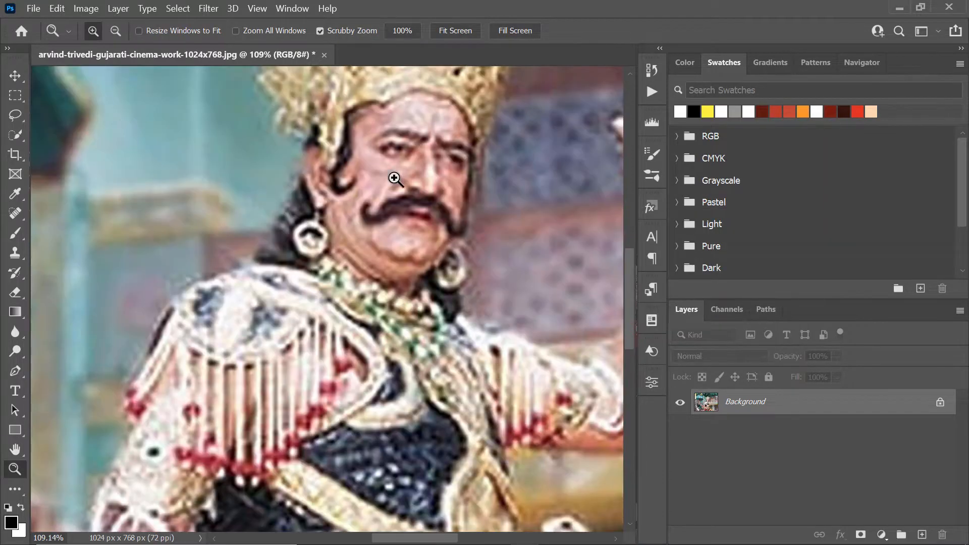
{"action": "right_click", "coordinate": [447, 159]}
{"action": "left_click", "coordinate": [452, 166]}
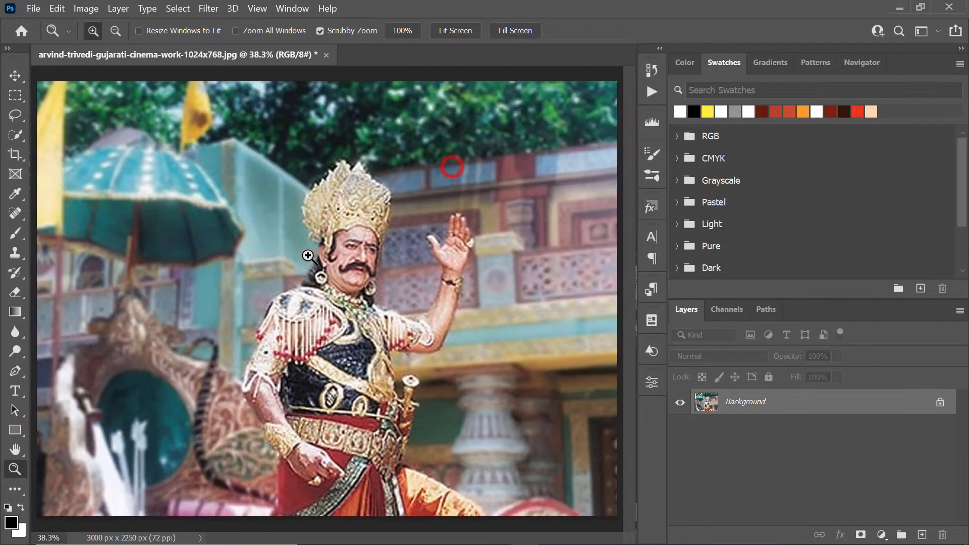
{"action": "left_click_drag", "start_coordinate": [301, 285], "coordinate": [522, 180]}
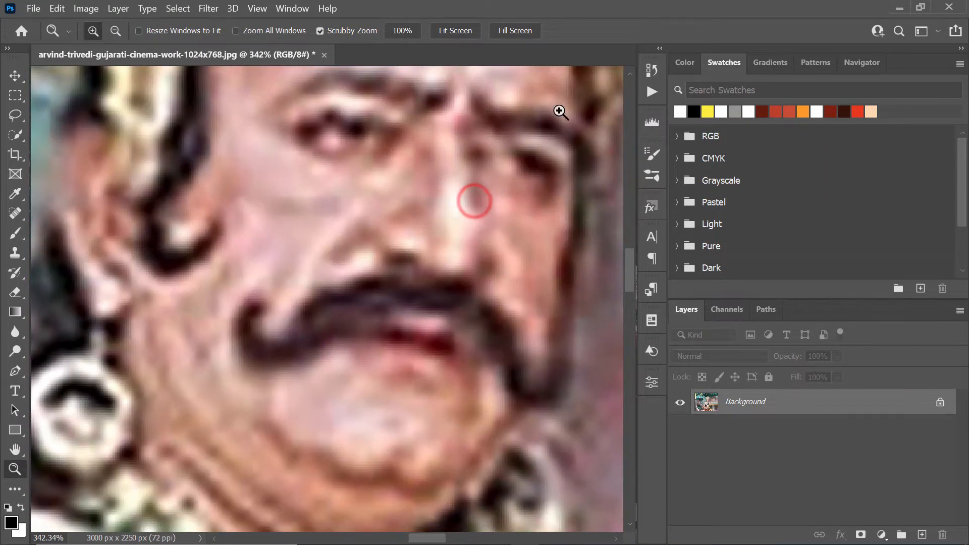
{"action": "left_click_drag", "start_coordinate": [554, 118], "coordinate": [493, 158]}
{"action": "right_click", "coordinate": [493, 159]}
{"action": "left_click", "coordinate": [511, 166]}
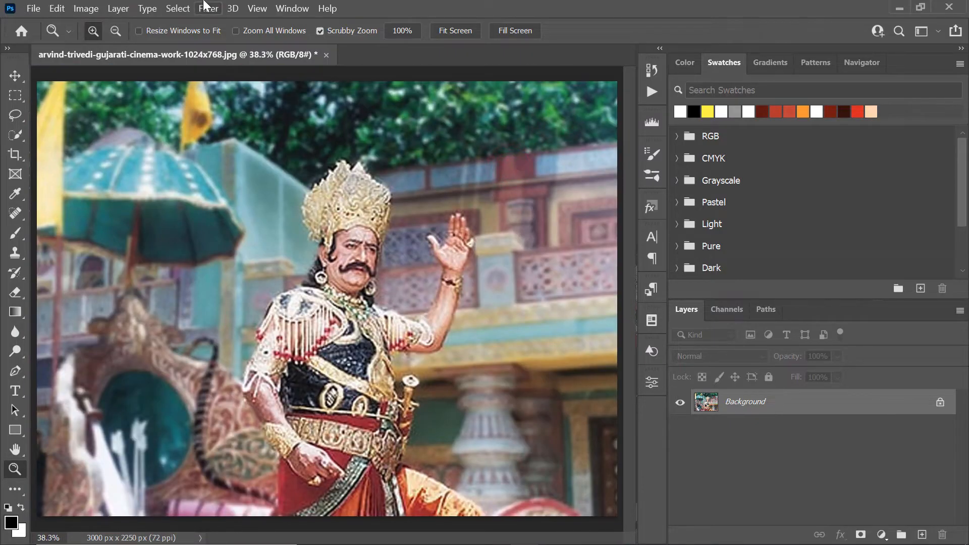
Open the photo in the Camera Raw Filter and raise Texture to +26.
{"action": "left_click", "coordinate": [205, 6]}
{"action": "left_click", "coordinate": [290, 111]}
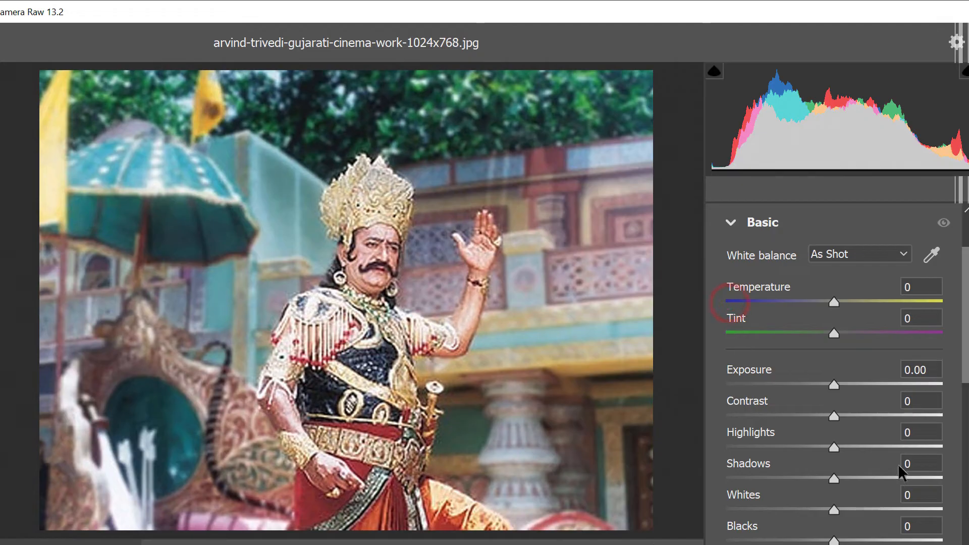
{"action": "left_click_drag", "start_coordinate": [964, 298], "coordinate": [967, 427]}
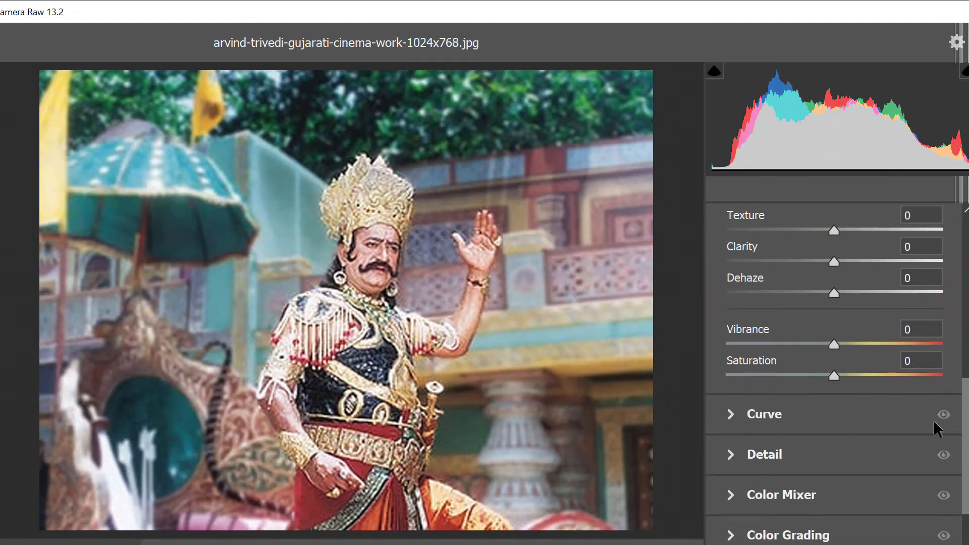
{"action": "left_click_drag", "start_coordinate": [837, 228], "coordinate": [865, 232]}
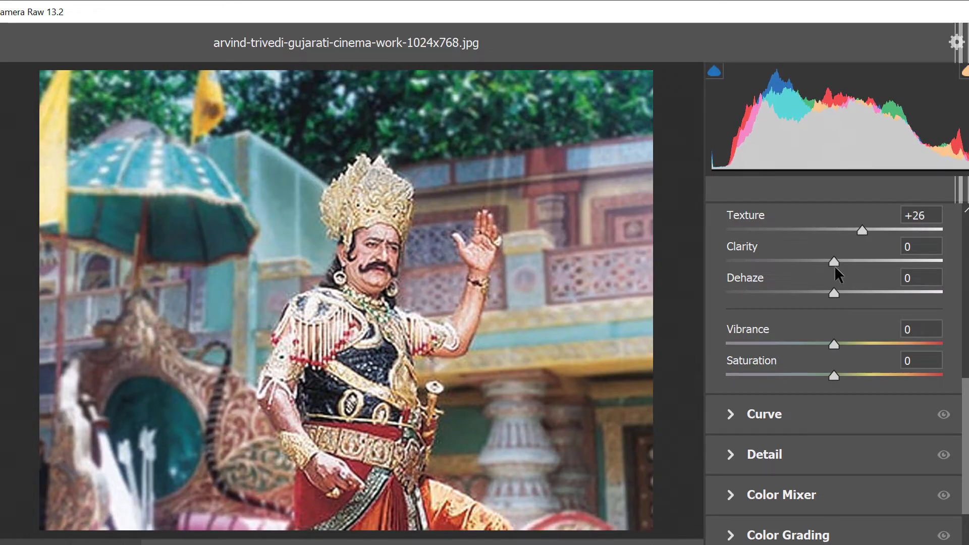
Set Noise Reduction and Color Noise Reduction to 100, raise Sharpening slightly, and apply the filter.
{"action": "left_click", "coordinate": [733, 452]}
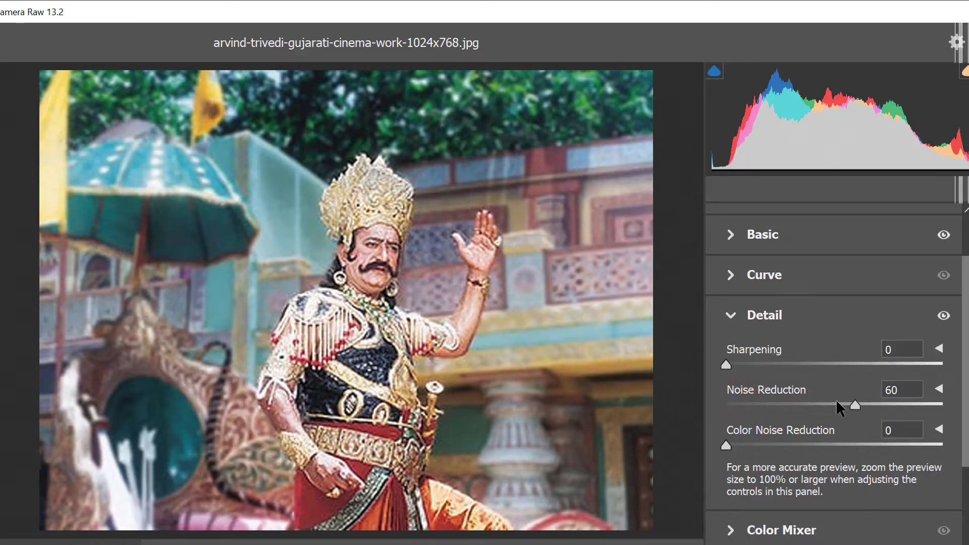
{"action": "left_click_drag", "start_coordinate": [915, 399], "coordinate": [942, 396]}
{"action": "left_click_drag", "start_coordinate": [761, 440], "coordinate": [943, 425]}
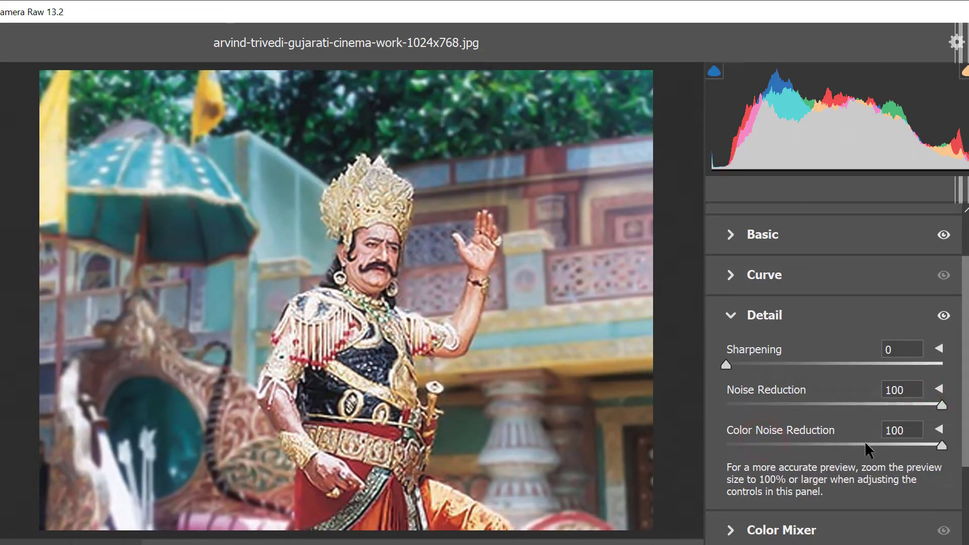
{"action": "left_click_drag", "start_coordinate": [754, 372], "coordinate": [781, 363]}
{"action": "key", "text": "Return"}
Save the edited photo over the original JPEG at Maximum quality 12 with the Progressive format.
{"action": "left_click", "coordinate": [33, 8]}
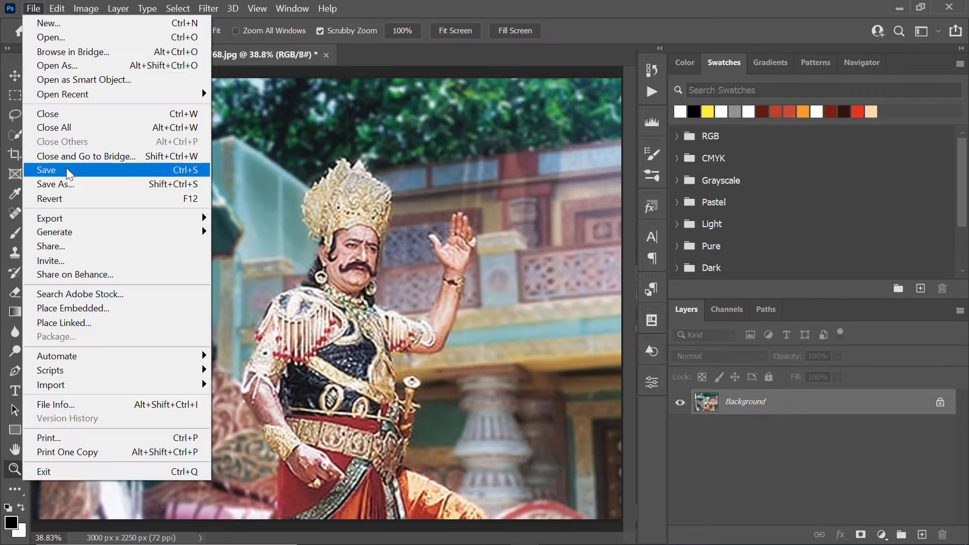
{"action": "left_click", "coordinate": [68, 171]}
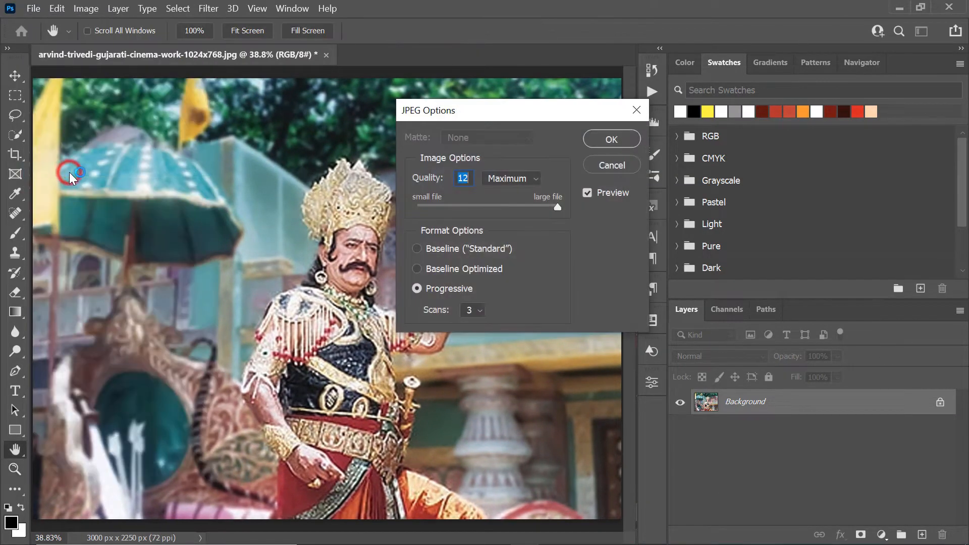
{"action": "left_click", "coordinate": [611, 140]}
{"action": "key", "text": "z"}
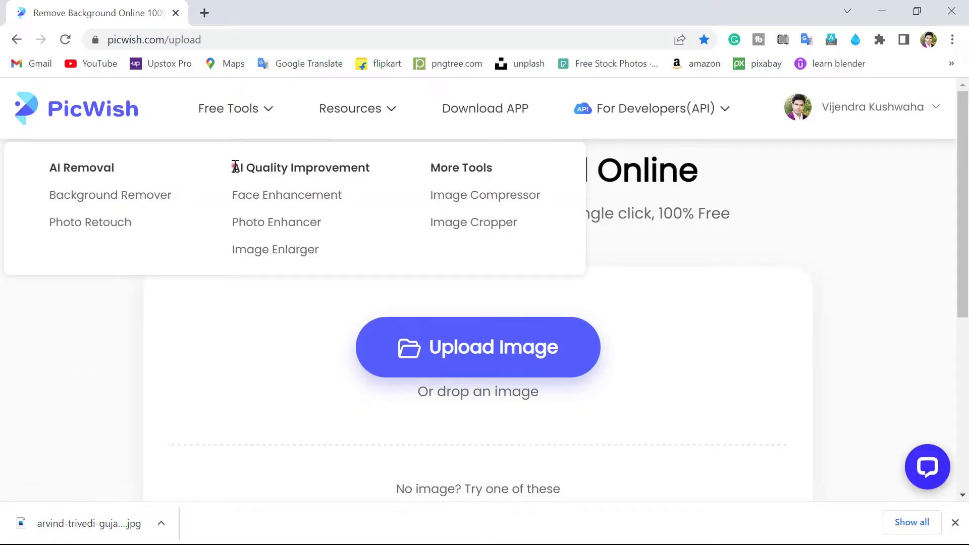
Switch to PicWish in the browser, process arvind-trivedi-gujarati-cinema-work-1024x768 with Face Enhancement, and download the enhanced image.
{"action": "left_click_drag", "start_coordinate": [229, 166], "coordinate": [372, 173]}
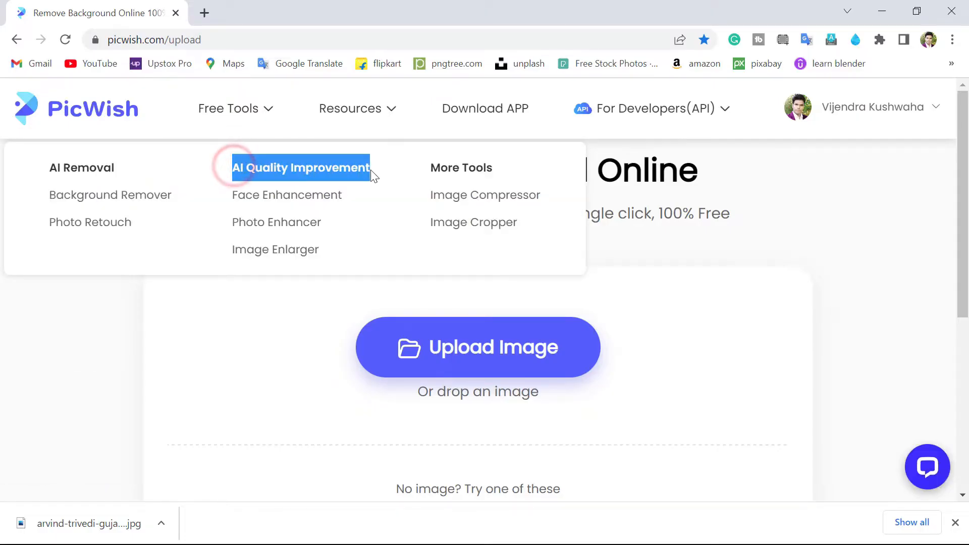
{"action": "left_click", "coordinate": [278, 197]}
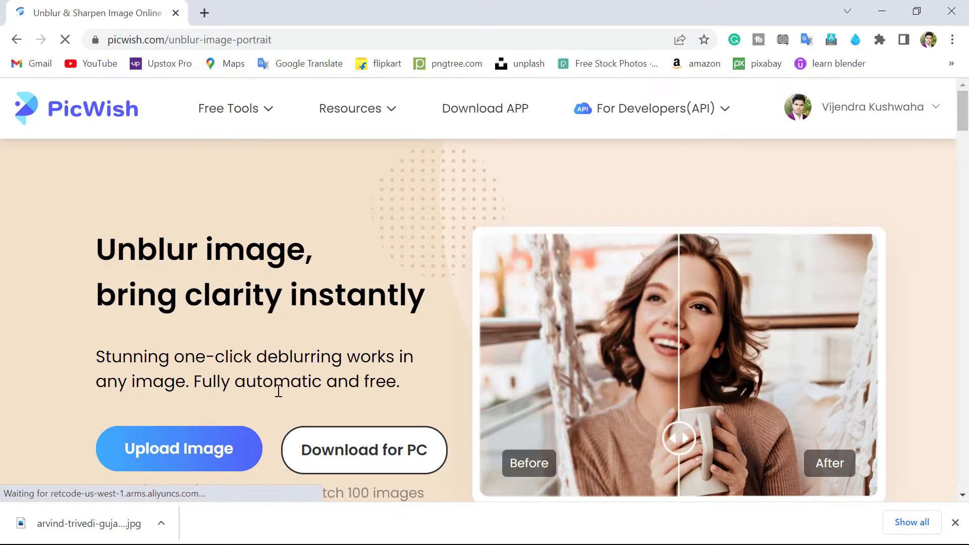
{"action": "left_click", "coordinate": [169, 461]}
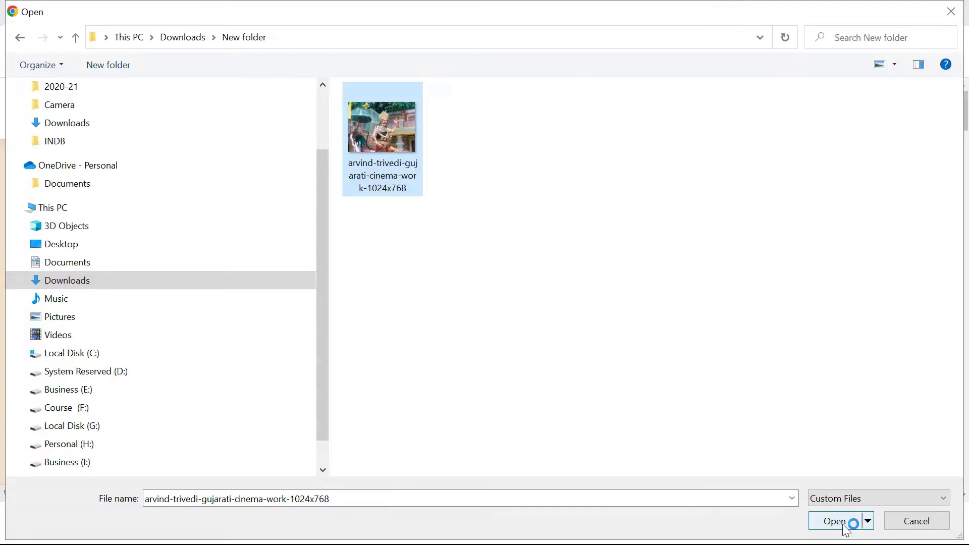
{"action": "left_click", "coordinate": [842, 523]}
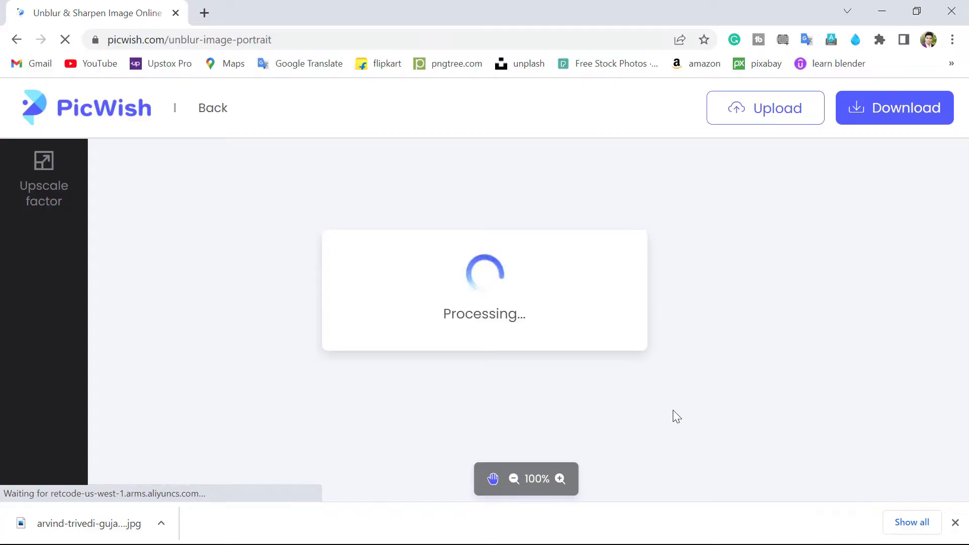
{"action": "left_click_drag", "start_coordinate": [121, 337], "coordinate": [249, 351]}
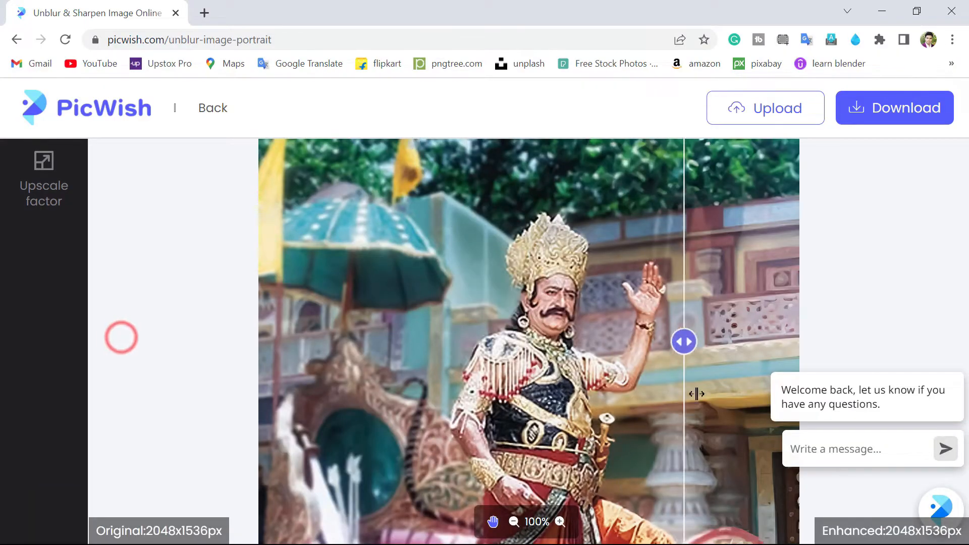
{"action": "left_click", "coordinate": [886, 108]}
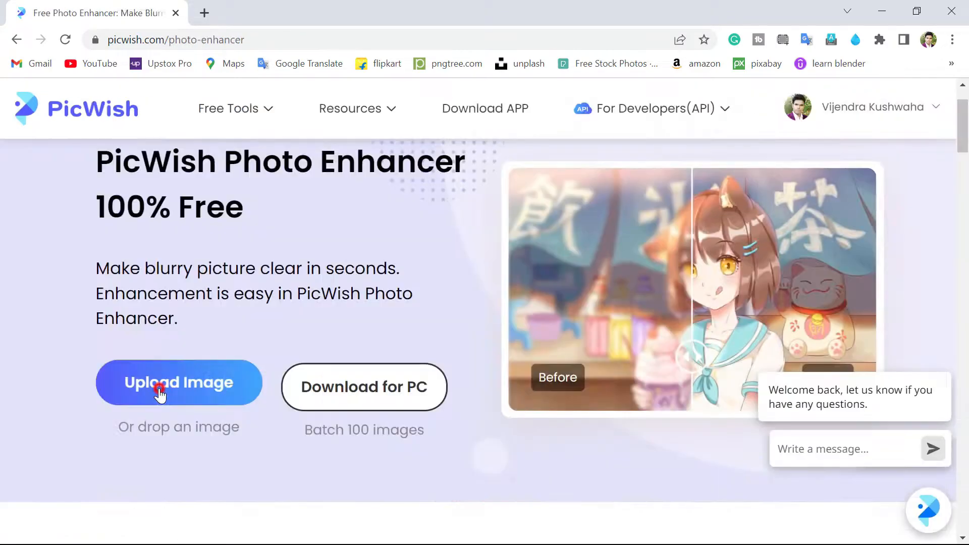
Start an upload in the Photo Enhancer and rename the downloaded face-enhanced image as "face enh." in the file dialog.
{"action": "left_click", "coordinate": [156, 392]}
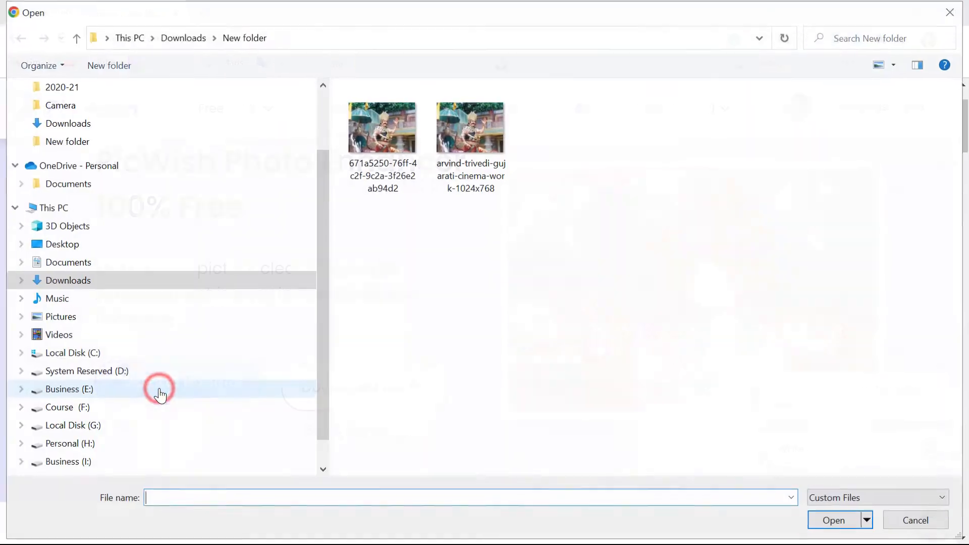
{"action": "left_click", "coordinate": [391, 116]}
{"action": "right_click", "coordinate": [399, 149]}
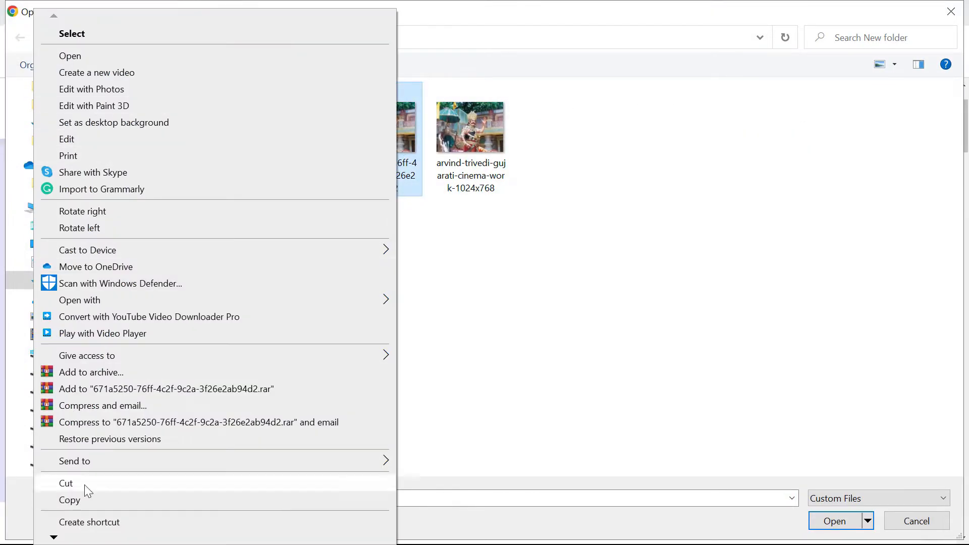
{"action": "key", "text": "Escape"}
Upload the "Full enh." image to PicWish's Background Remover.
{"action": "left_click", "coordinate": [140, 196]}
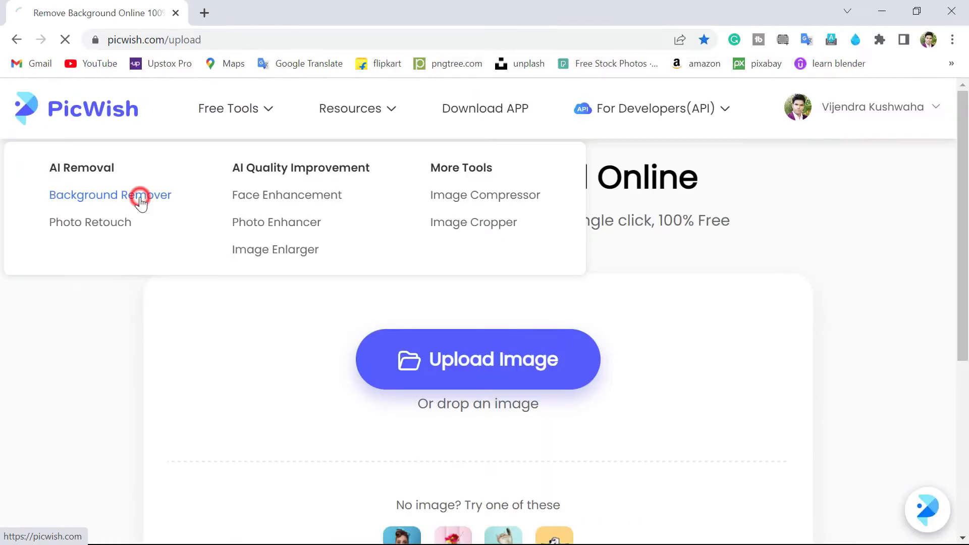
{"action": "left_click", "coordinate": [207, 393]}
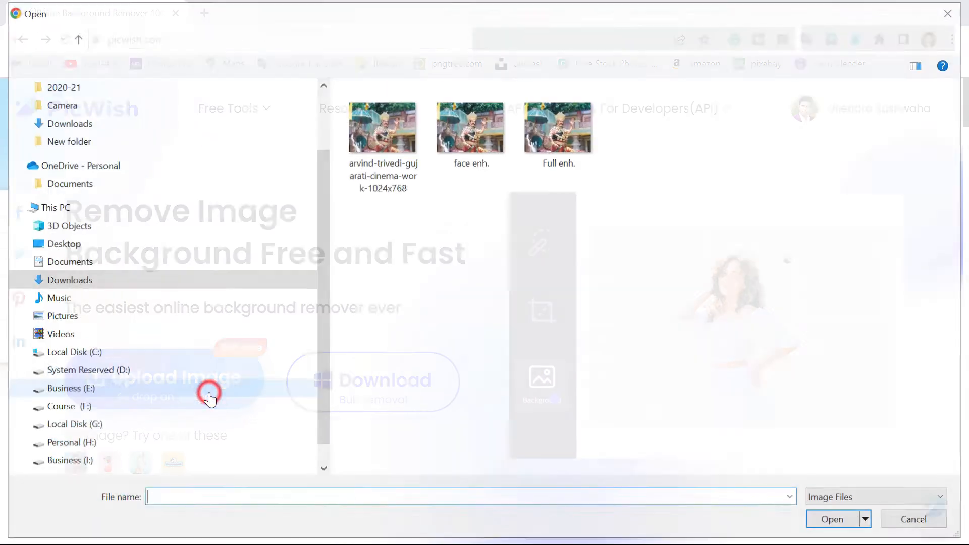
{"action": "left_click", "coordinate": [558, 129]}
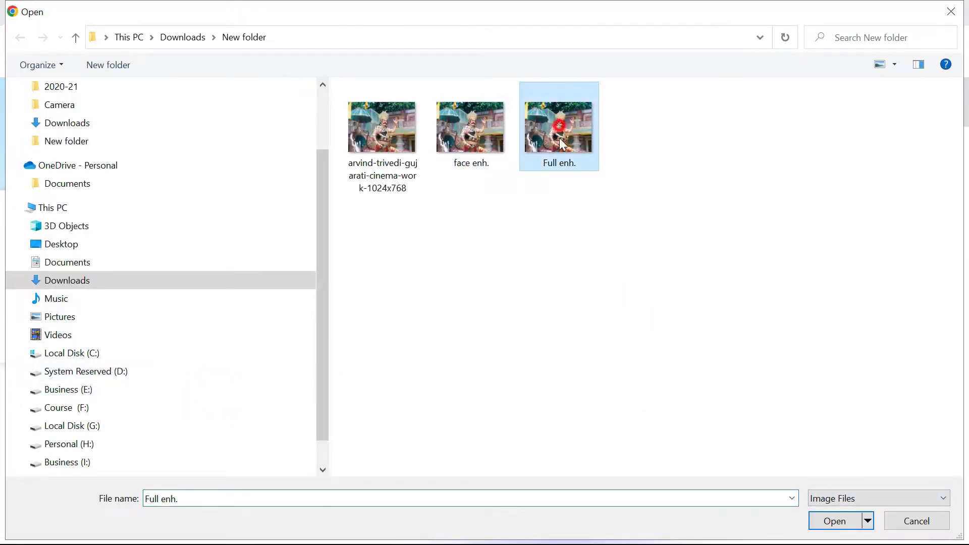
{"action": "left_click", "coordinate": [836, 521]}
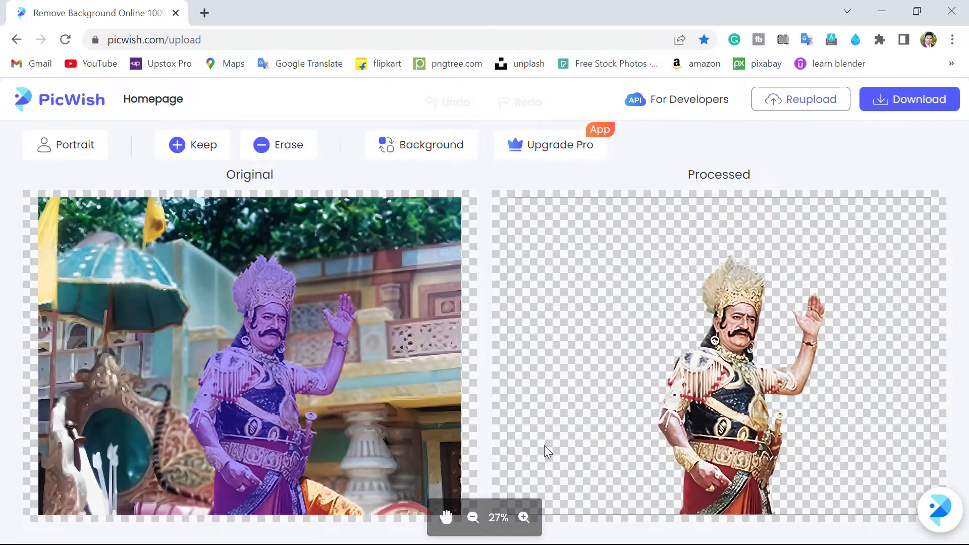
Check the processed cutout around the face and crown, download it, and bring up the folder containing the saved image.
{"action": "scroll", "coordinate": [745, 377], "scroll_direction": "up", "scroll_amount": 5}
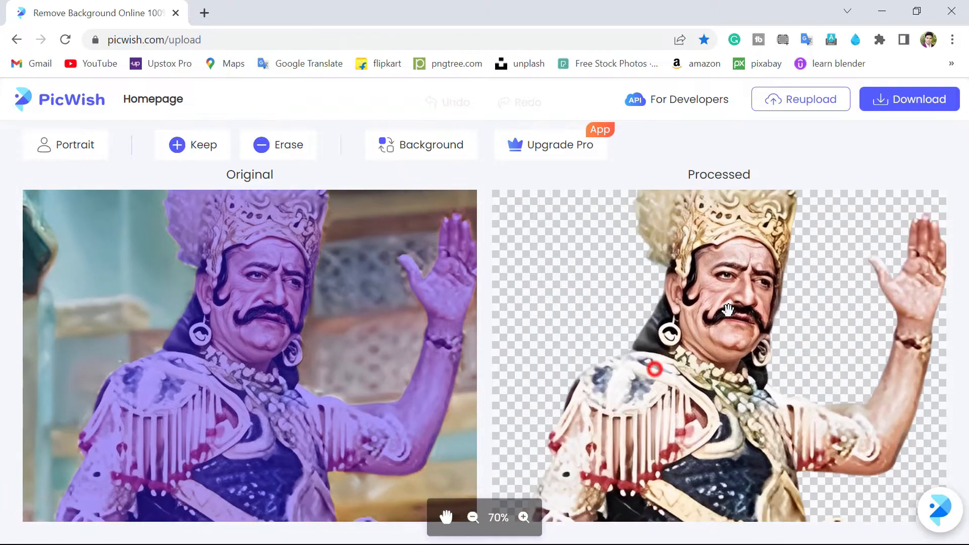
{"action": "left_click_drag", "start_coordinate": [727, 308], "coordinate": [714, 353]}
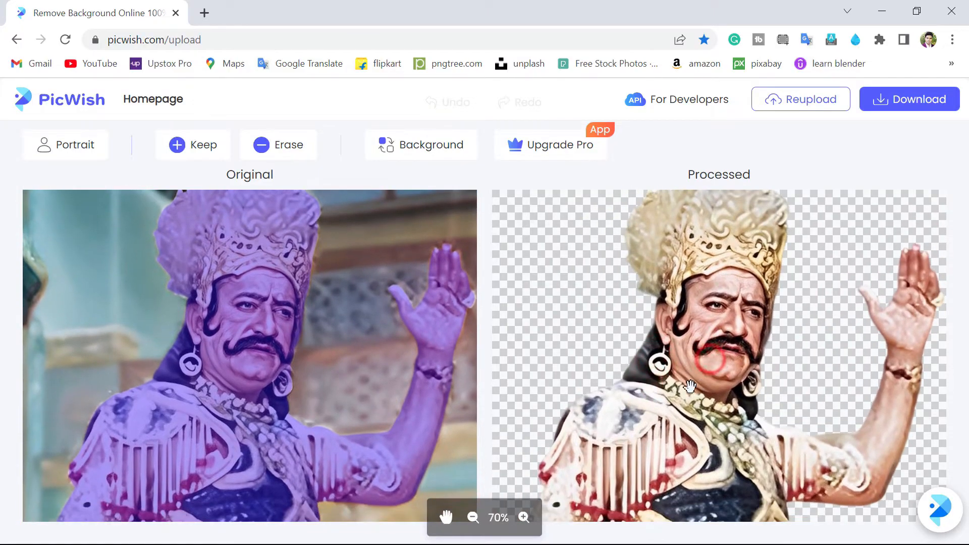
{"action": "left_click", "coordinate": [911, 103]}
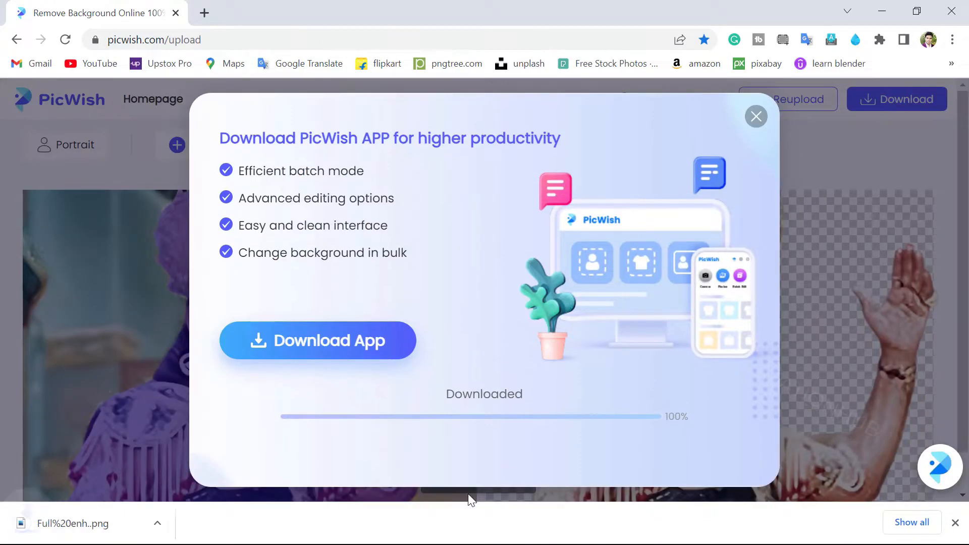
{"action": "key", "text": "alt+Tab"}
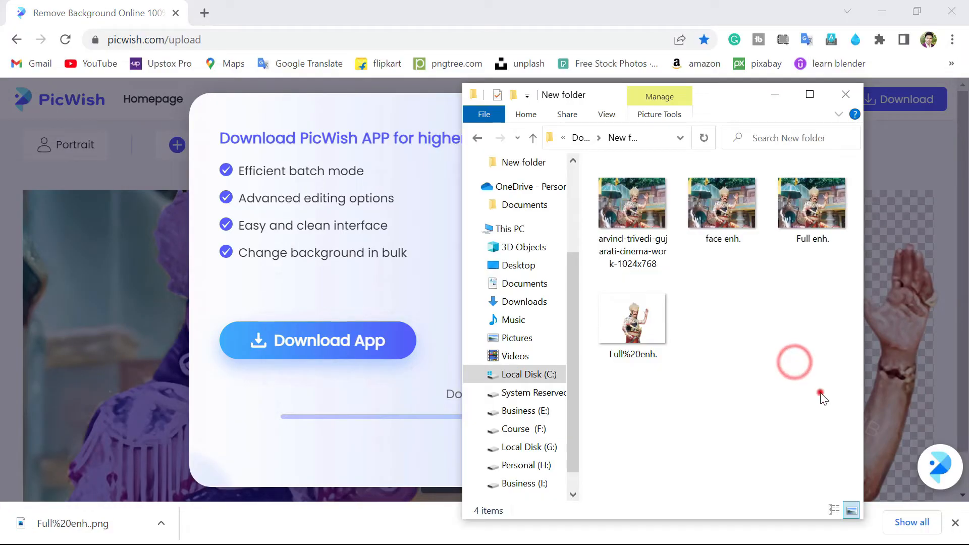
Switch to Photoshop, place the Full%20enh. cutout as an embedded layer over the Full enh. photo, and hide the Background layer.
{"action": "left_click_drag", "start_coordinate": [821, 394], "coordinate": [576, 191]}
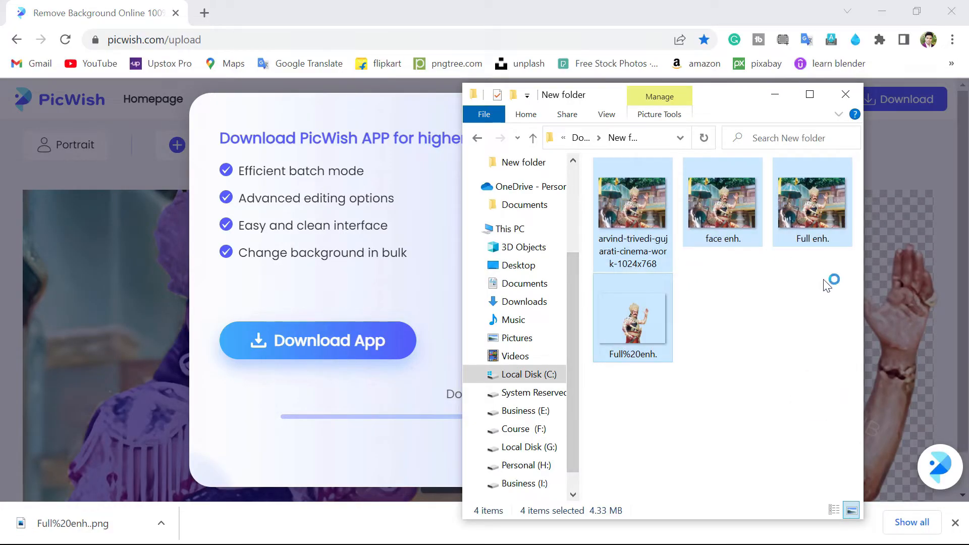
{"action": "left_click", "coordinate": [824, 279]}
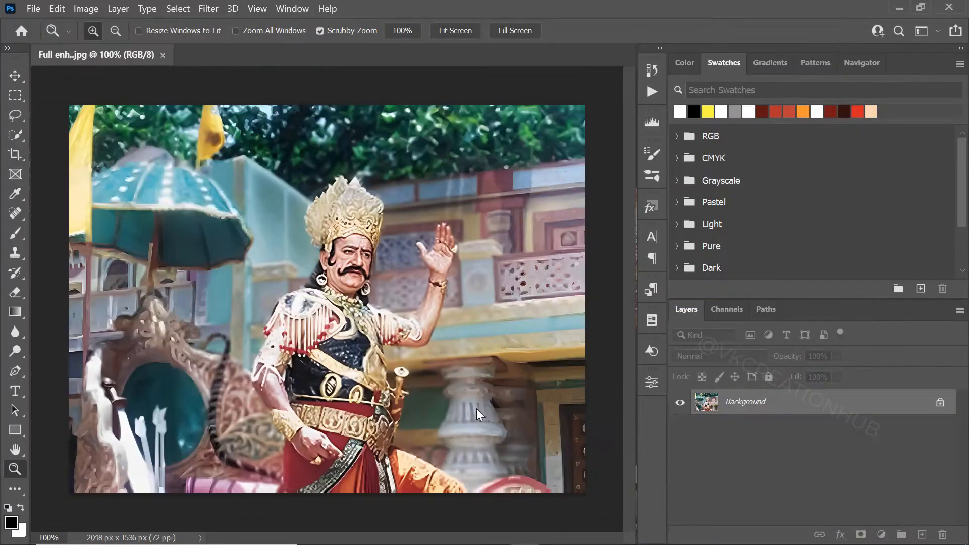
{"action": "left_click", "coordinate": [32, 9]}
{"action": "left_click", "coordinate": [116, 308]}
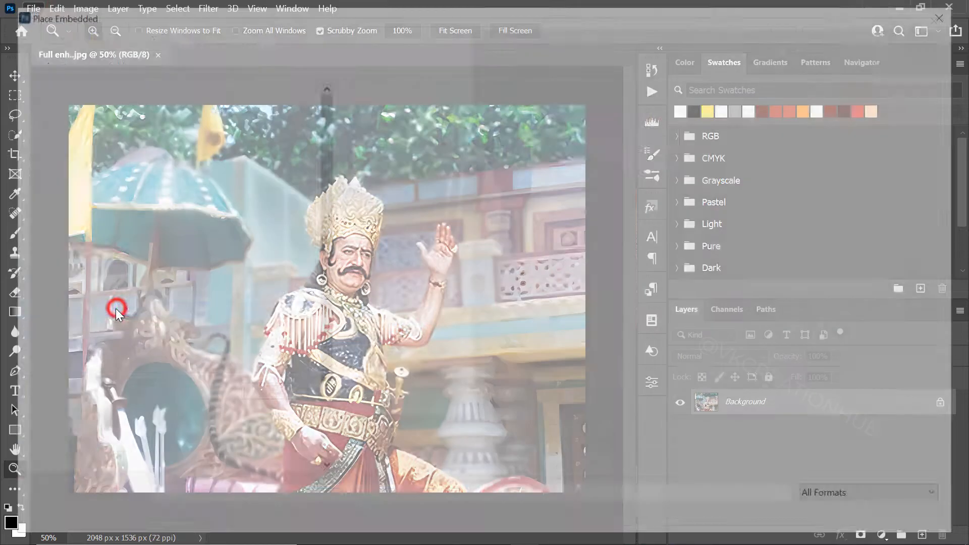
{"action": "left_click", "coordinate": [670, 129]}
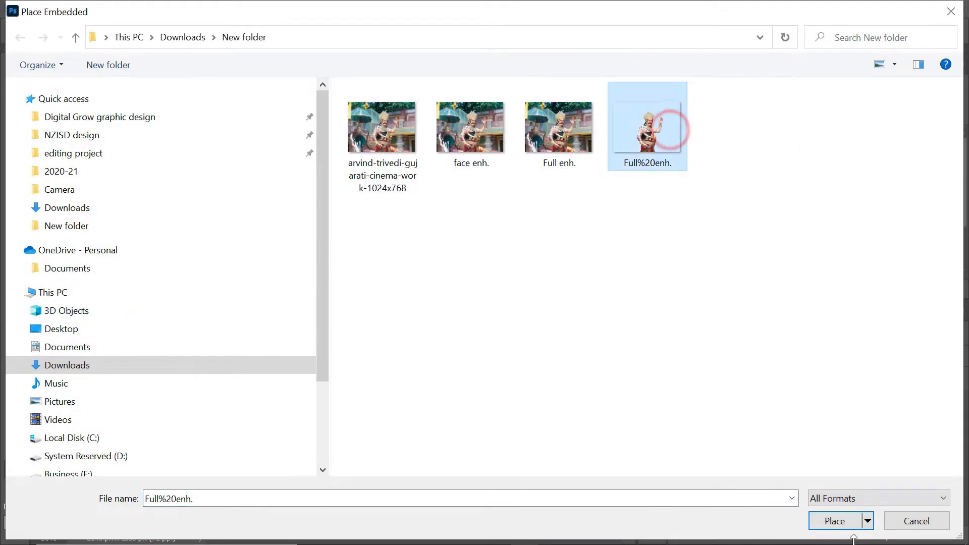
{"action": "left_click", "coordinate": [833, 521]}
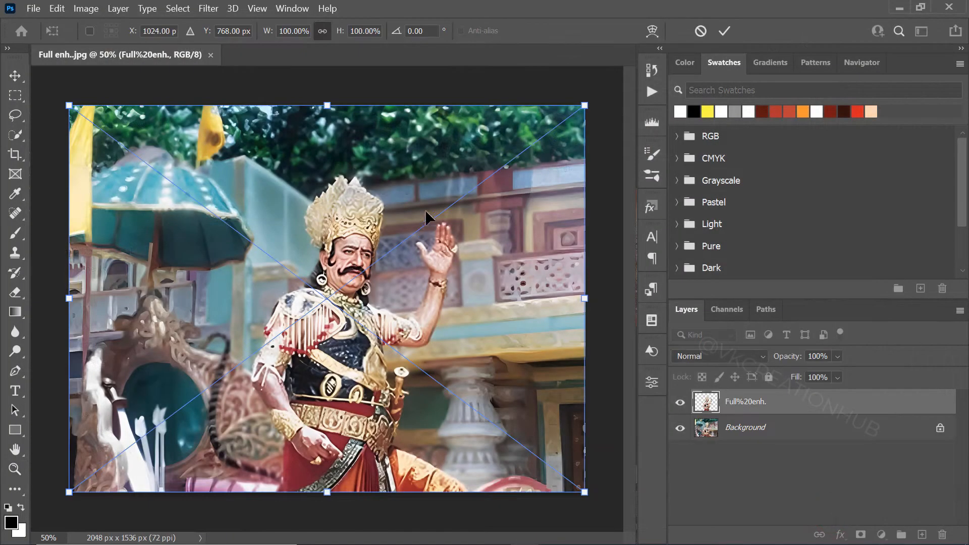
{"action": "left_click", "coordinate": [725, 31]}
{"action": "left_click", "coordinate": [680, 402]}
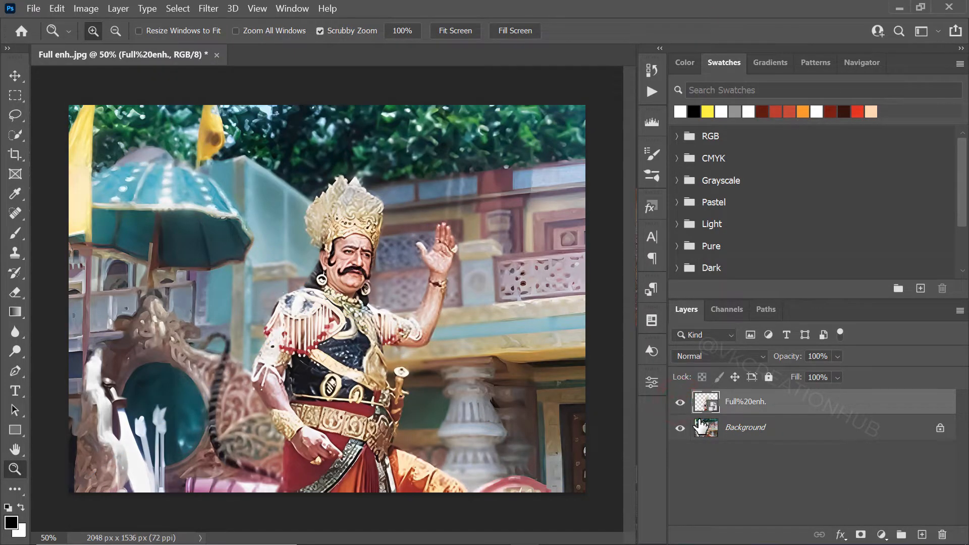
{"action": "left_click", "coordinate": [680, 428]}
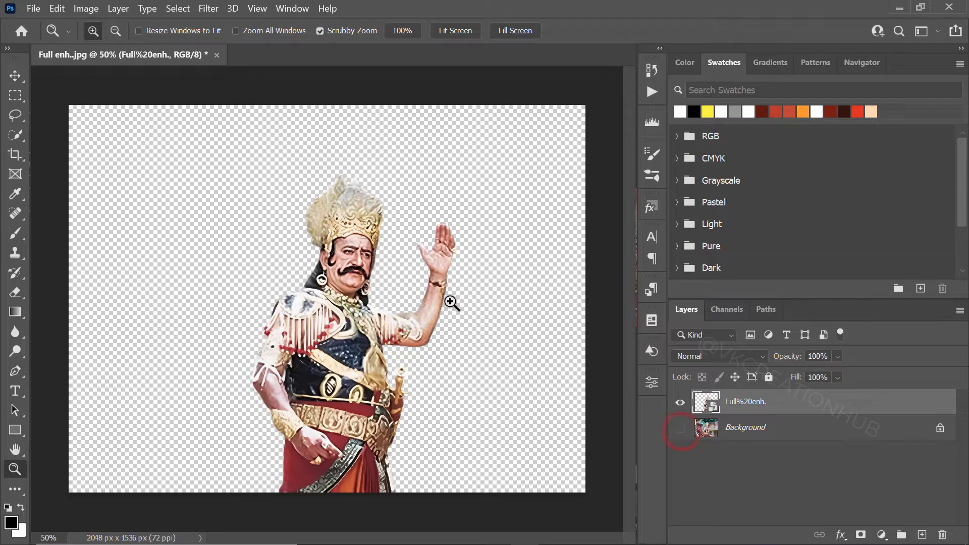
Lasso the head and crown of the cutout, copy them to a new layer, and hide the Full%20enh. layer.
{"action": "left_click_drag", "start_coordinate": [409, 306], "coordinate": [463, 309]}
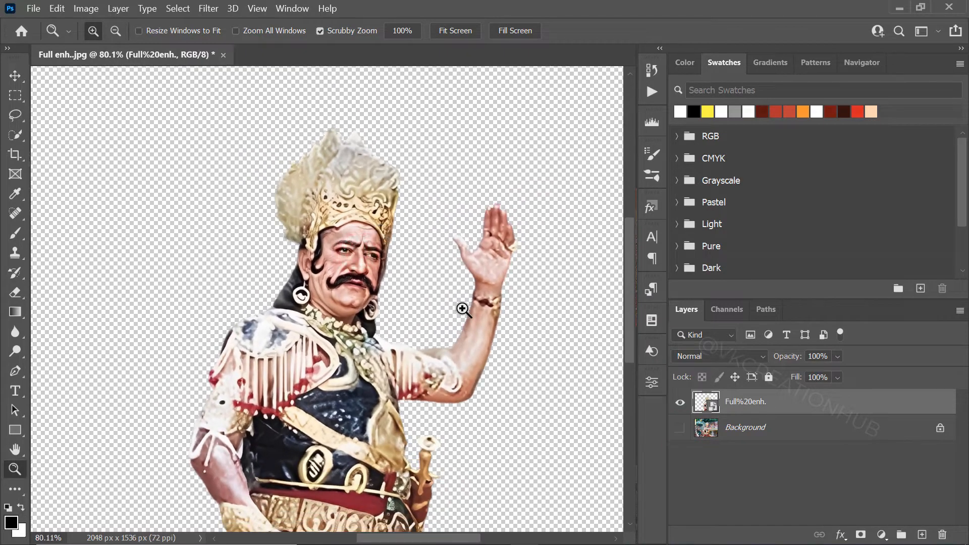
{"action": "left_click", "coordinate": [18, 115]}
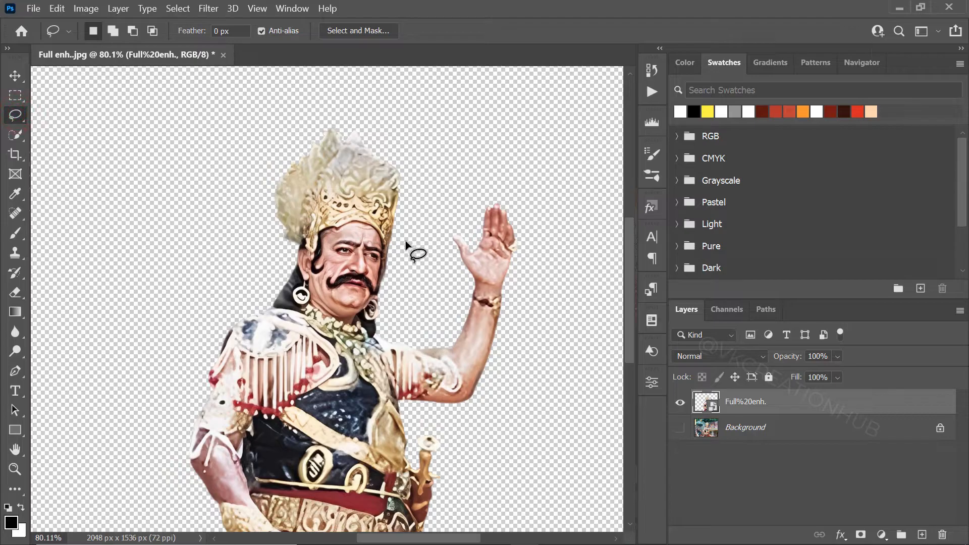
{"action": "mouse_move", "coordinate": [428, 276]}
{"action": "left_mouse_down"}
{"action": "mouse_move", "coordinate": [390, 337]}
{"action": "mouse_move", "coordinate": [340, 339]}
{"action": "mouse_move", "coordinate": [308, 327]}
{"action": "mouse_move", "coordinate": [262, 244]}
{"action": "mouse_move", "coordinate": [251, 180]}
{"action": "left_mouse_up"}
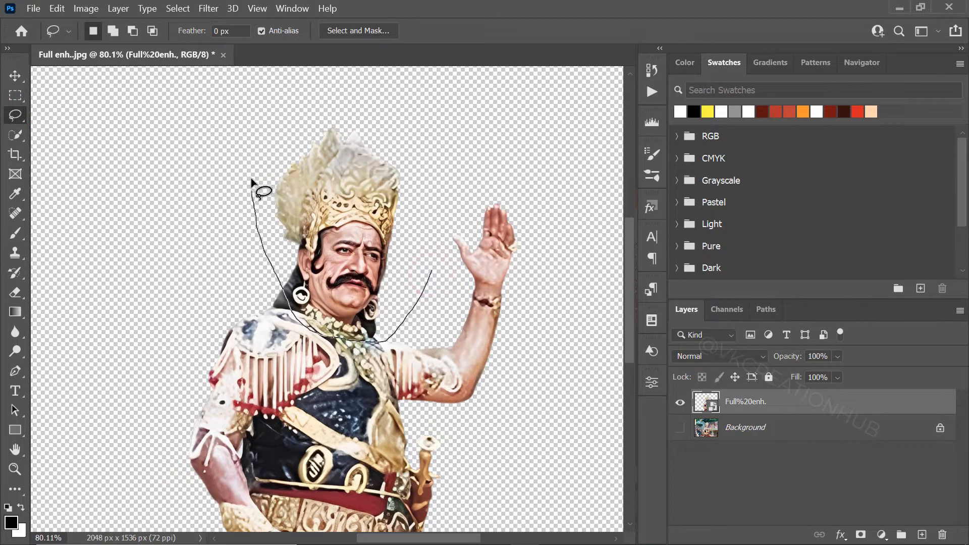
{"action": "left_click_drag", "start_coordinate": [417, 289], "coordinate": [428, 277]}
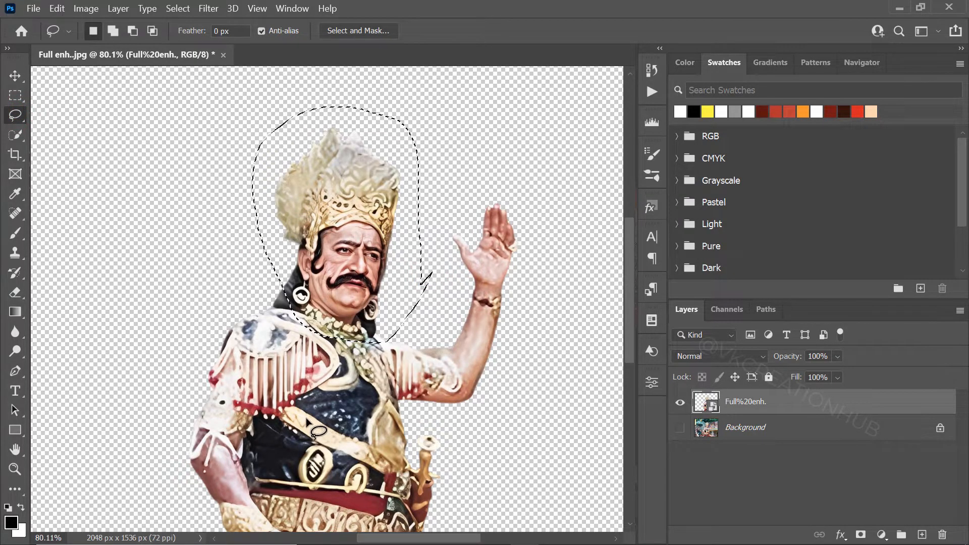
{"action": "key", "text": "ctrl+j"}
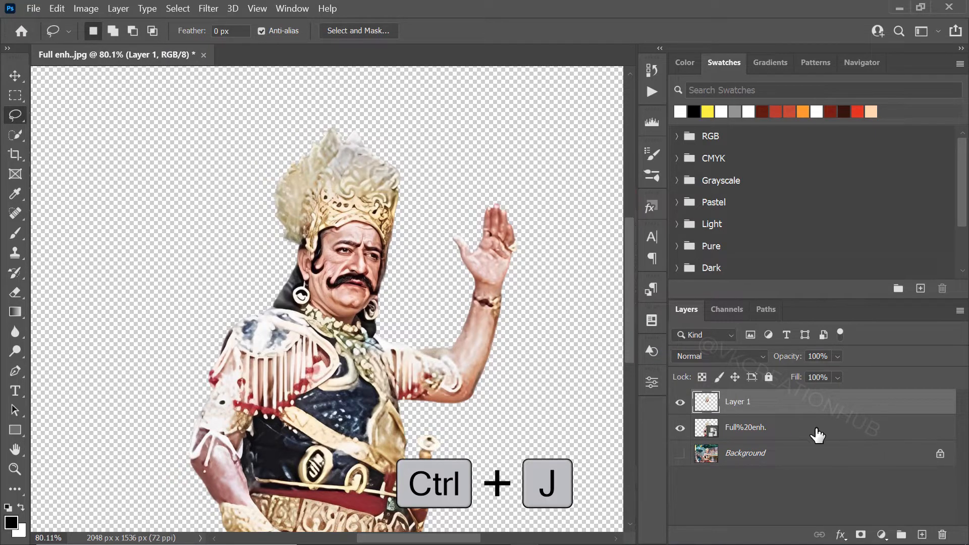
{"action": "left_click", "coordinate": [680, 428]}
Convert Layer 1 with the copied head to a smart object and add a layer mask to it.
{"action": "right_click", "coordinate": [864, 395]}
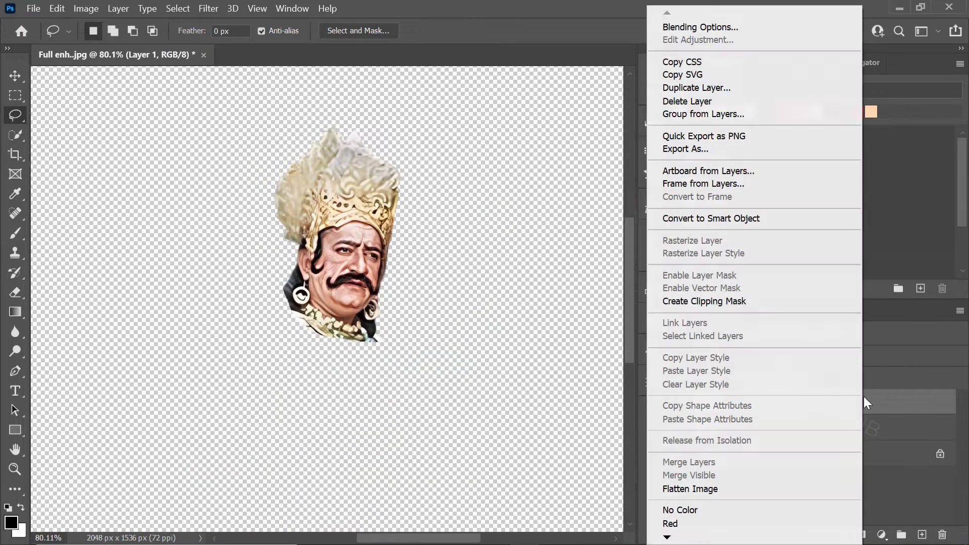
{"action": "left_click", "coordinate": [721, 220]}
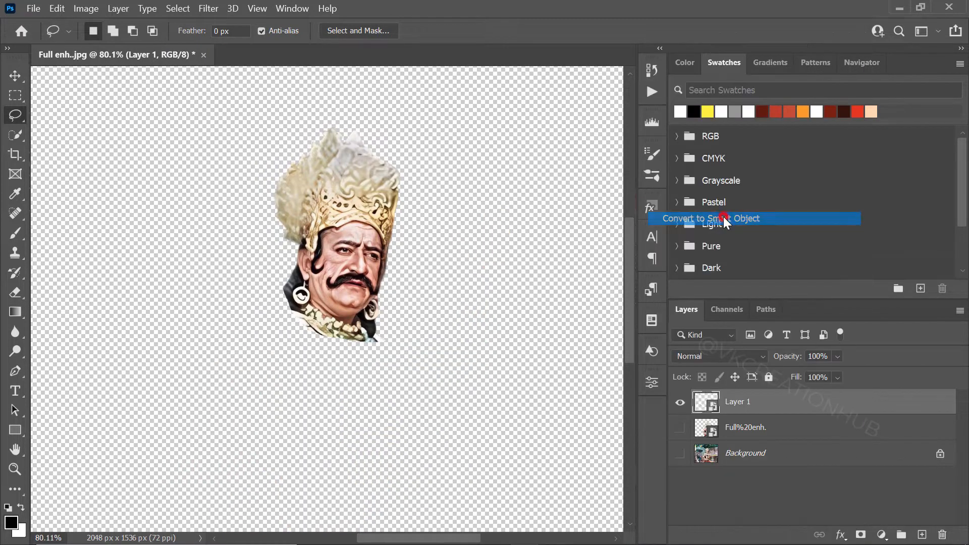
{"action": "left_click", "coordinate": [860, 534]}
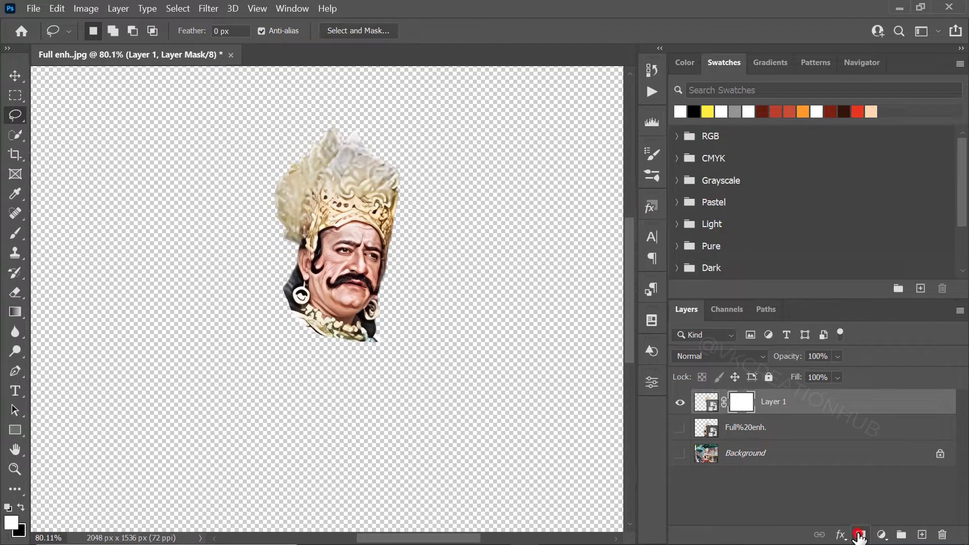
Paint black on Layer 1's mask to fade the neck edge and clean the outline beside the cheek.
{"action": "left_click", "coordinate": [17, 232]}
{"action": "key", "text": "x"}
{"action": "mouse_move", "coordinate": [421, 336]}
{"action": "left_mouse_down"}
{"action": "mouse_move", "coordinate": [322, 355]}
{"action": "mouse_move", "coordinate": [390, 350]}
{"action": "mouse_move", "coordinate": [289, 333]}
{"action": "mouse_move", "coordinate": [336, 347]}
{"action": "left_mouse_up"}
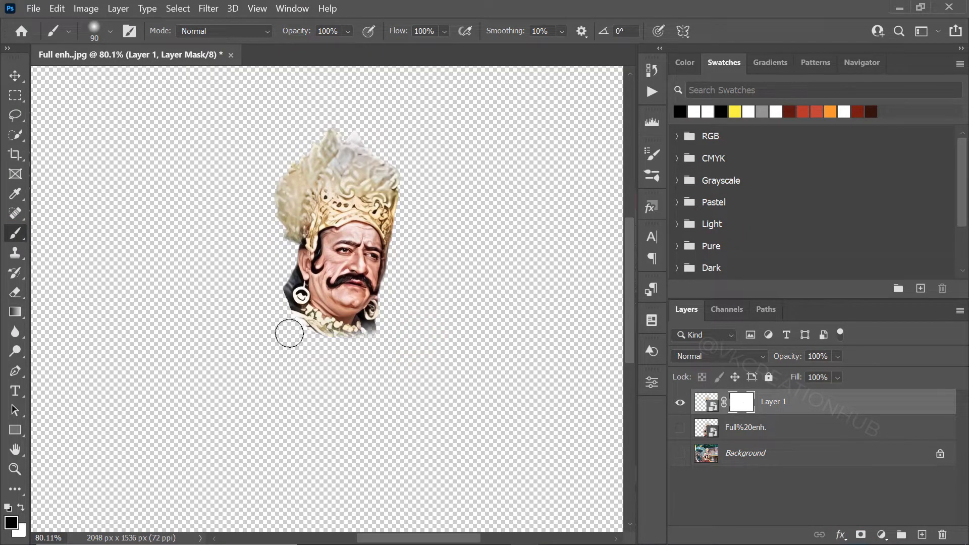
{"action": "mouse_move", "coordinate": [278, 322]}
{"action": "left_mouse_down"}
{"action": "mouse_move", "coordinate": [335, 346]}
{"action": "mouse_move", "coordinate": [389, 335]}
{"action": "mouse_move", "coordinate": [348, 341]}
{"action": "mouse_move", "coordinate": [282, 328]}
{"action": "mouse_move", "coordinate": [350, 343]}
{"action": "mouse_move", "coordinate": [296, 329]}
{"action": "mouse_move", "coordinate": [348, 346]}
{"action": "mouse_move", "coordinate": [312, 353]}
{"action": "mouse_move", "coordinate": [290, 333]}
{"action": "left_mouse_up"}
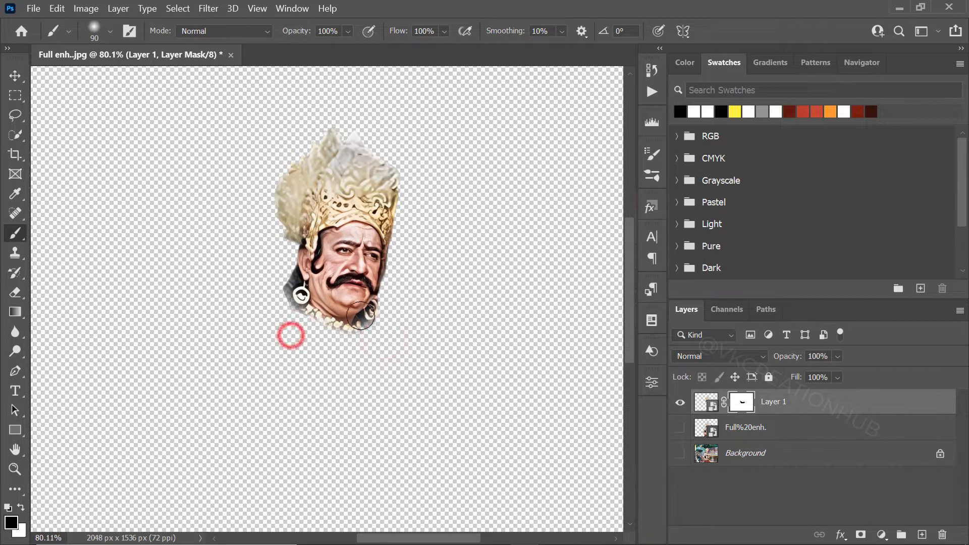
{"action": "key", "text": "z"}
{"action": "left_click_drag", "start_coordinate": [390, 260], "coordinate": [450, 222]}
{"action": "key", "text": "b"}
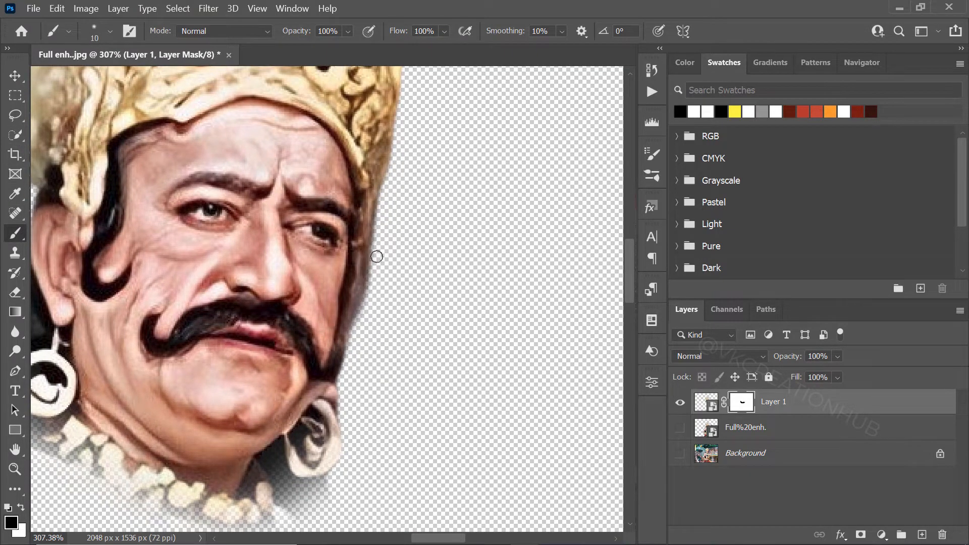
{"action": "left_click_drag", "start_coordinate": [376, 256], "coordinate": [376, 238]}
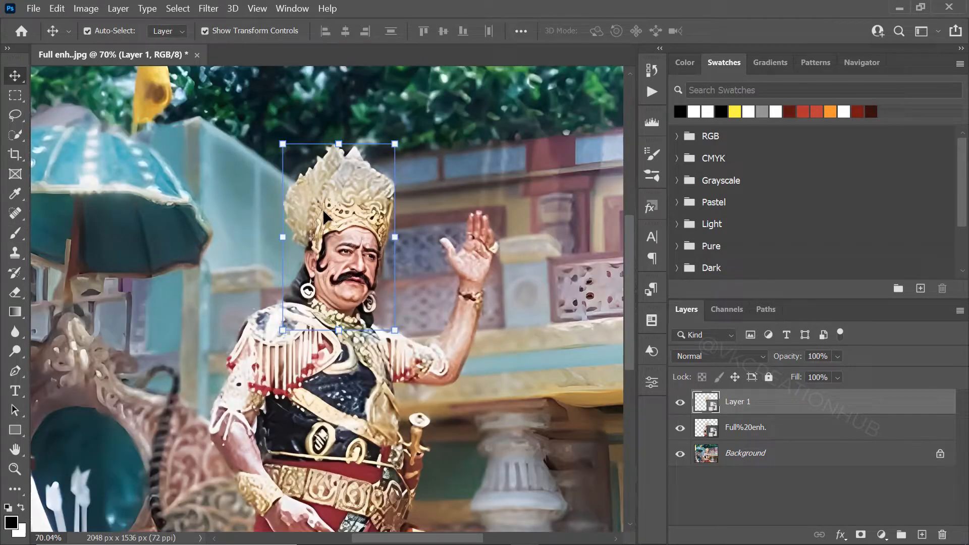
Offset the head copy beside the original head, over the raised arm's side, and stack Layer 1 beneath Full%20enh.
{"action": "left_click_drag", "start_coordinate": [348, 216], "coordinate": [416, 234]}
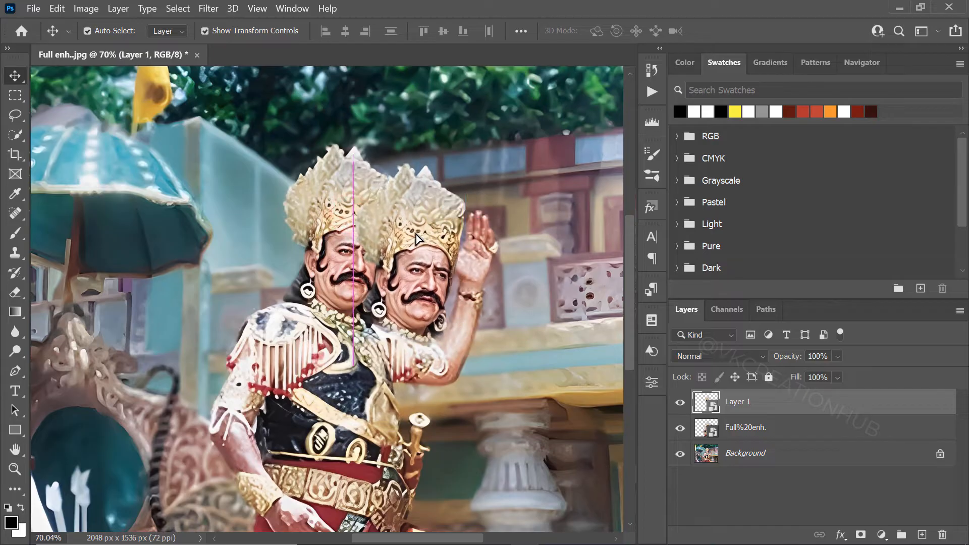
{"action": "left_click_drag", "start_coordinate": [758, 403], "coordinate": [772, 435]}
Rename the Full%20enh. layer as "Main full ravan" and Layer 1 as "below head".
{"action": "double_click", "coordinate": [743, 402]}
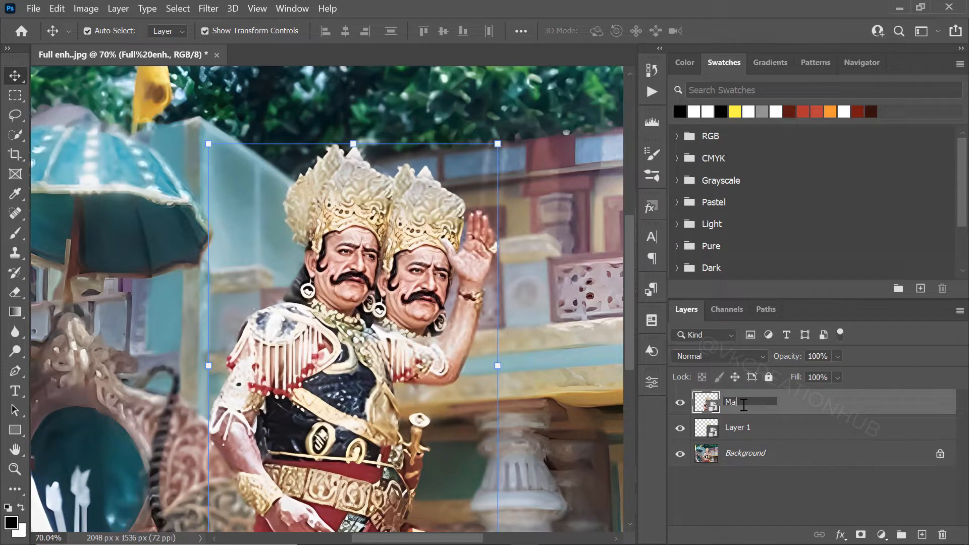
{"action": "type", "text": "Main full ravan"}
{"action": "key", "text": "Return"}
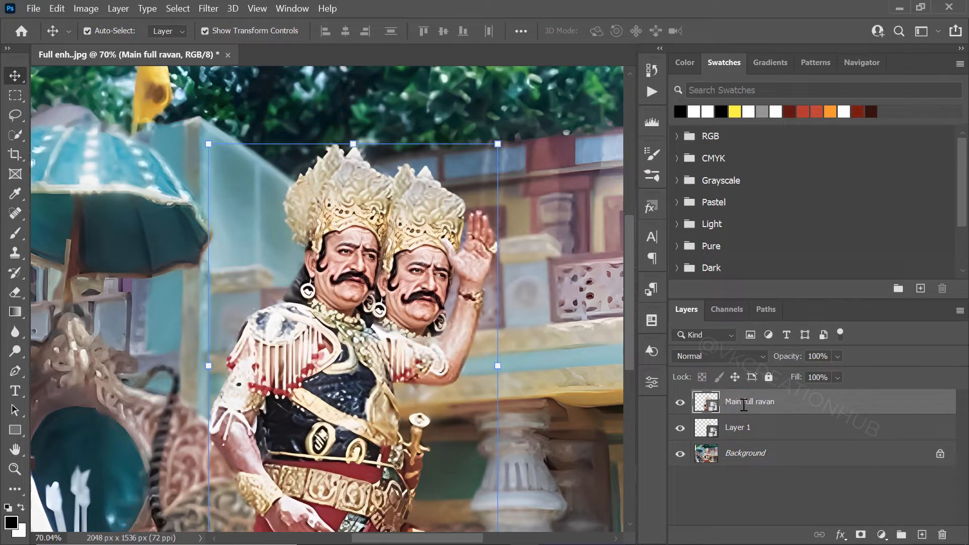
{"action": "double_click", "coordinate": [733, 428]}
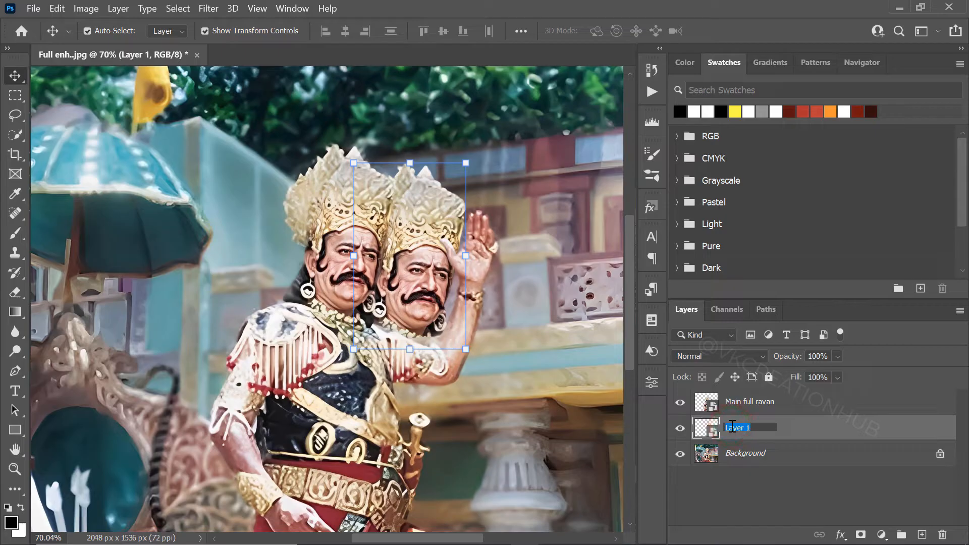
{"action": "type", "text": "below head"}
{"action": "key", "text": "Return"}
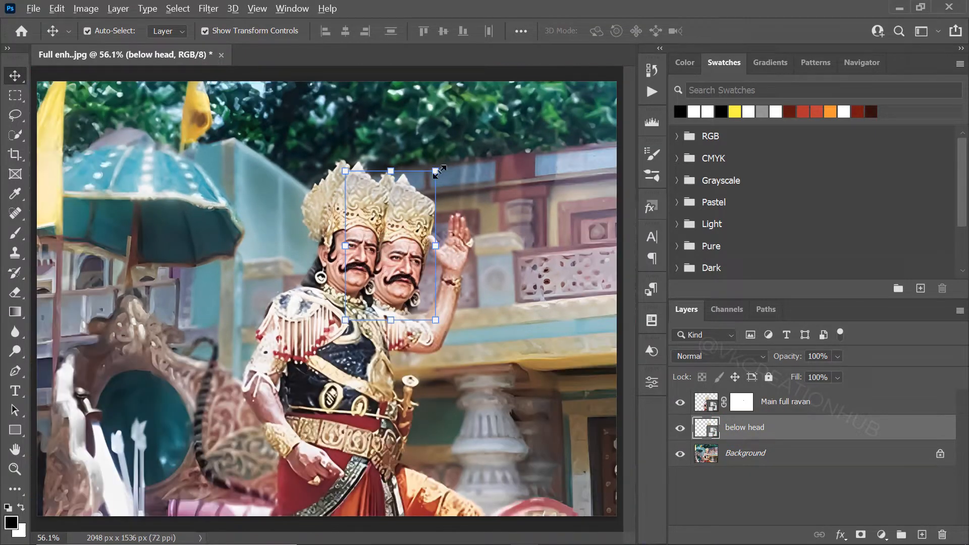
Scale the below head layer down slightly and add a duplicate further toward the raised hand, stacked beneath it.
{"action": "left_click_drag", "start_coordinate": [437, 173], "coordinate": [431, 177]}
{"action": "double_click", "coordinate": [405, 246]}
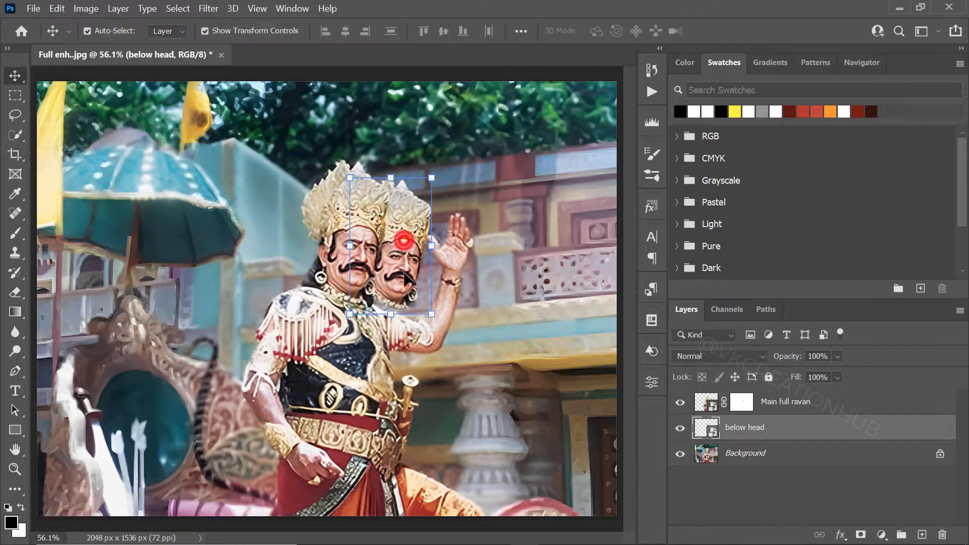
{"action": "left_click_drag", "start_coordinate": [406, 231], "coordinate": [453, 235]}
{"action": "left_click_drag", "start_coordinate": [788, 435], "coordinate": [784, 462]}
Add a second duplicate head beyond the raised hand, stack it beneath below head copy, and nudge it closer to the row.
{"action": "left_click_drag", "start_coordinate": [452, 206], "coordinate": [503, 210]}
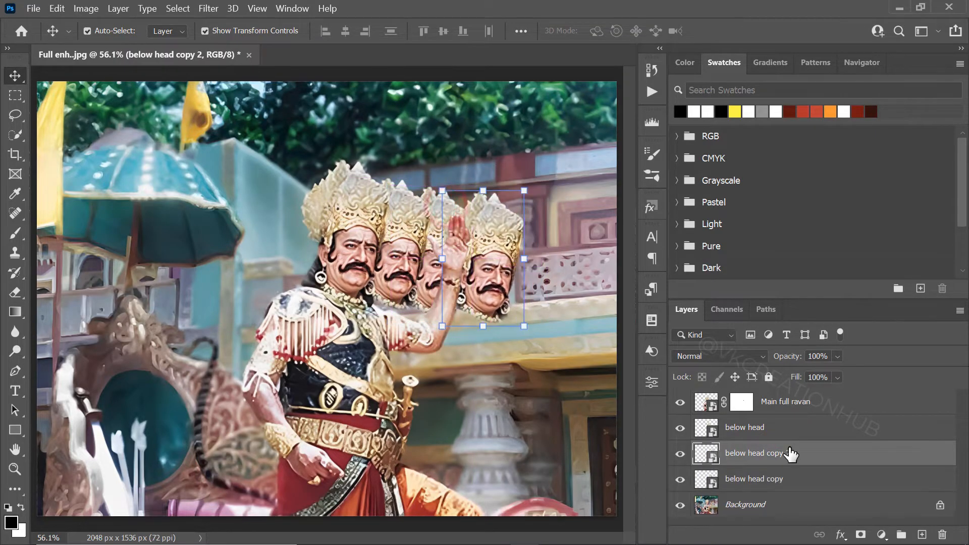
{"action": "left_click_drag", "start_coordinate": [787, 453], "coordinate": [782, 484]}
{"action": "mouse_move", "coordinate": [502, 235]}
{"action": "left_mouse_down"}
{"action": "mouse_move", "coordinate": [492, 238]}
{"action": "mouse_move", "coordinate": [498, 251]}
{"action": "left_mouse_up"}
Hide Main full ravan and scale down below head copy and below head copy 2, the latter to about 84%.
{"action": "left_click", "coordinate": [680, 400]}
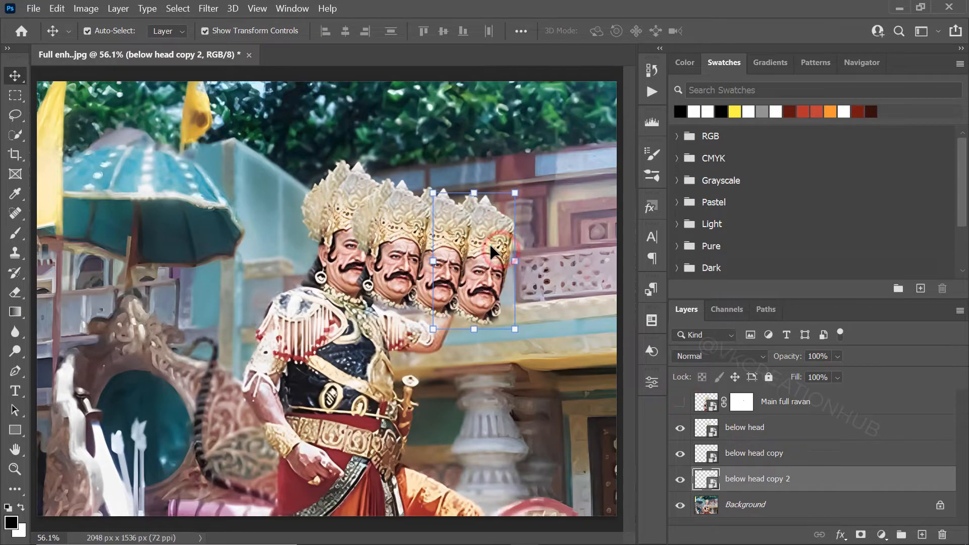
{"action": "left_click", "coordinate": [461, 239]}
{"action": "left_click_drag", "start_coordinate": [473, 186], "coordinate": [470, 190]}
{"action": "left_click", "coordinate": [494, 237]}
{"action": "left_click_drag", "start_coordinate": [515, 193], "coordinate": [510, 197]}
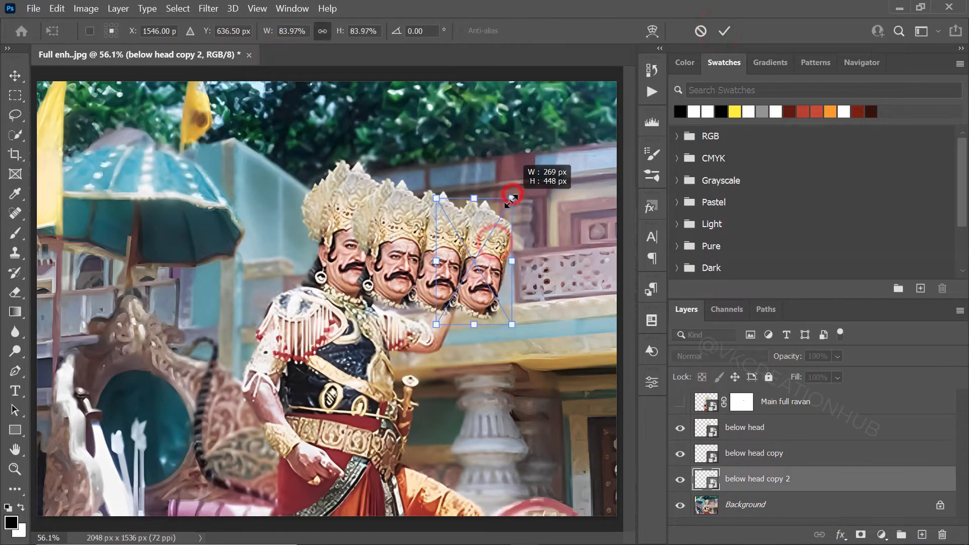
{"action": "key", "text": "Return"}
Add a smaller third duplicate head at the row's outer end, stacked beneath the others, and show Main full ravan again.
{"action": "left_click_drag", "start_coordinate": [497, 242], "coordinate": [535, 248]}
{"action": "left_click_drag", "start_coordinate": [759, 482], "coordinate": [760, 517]}
{"action": "left_click_drag", "start_coordinate": [551, 205], "coordinate": [547, 213]}
{"action": "left_click", "coordinate": [725, 31]}
{"action": "left_click", "coordinate": [680, 402]}
Duplicate the head four times on the main head's other side, decreasing in size outward and stacked above Main full ravan.
{"action": "left_click_drag", "start_coordinate": [403, 206], "coordinate": [298, 204]}
{"action": "left_click_drag", "start_coordinate": [780, 430], "coordinate": [810, 390]}
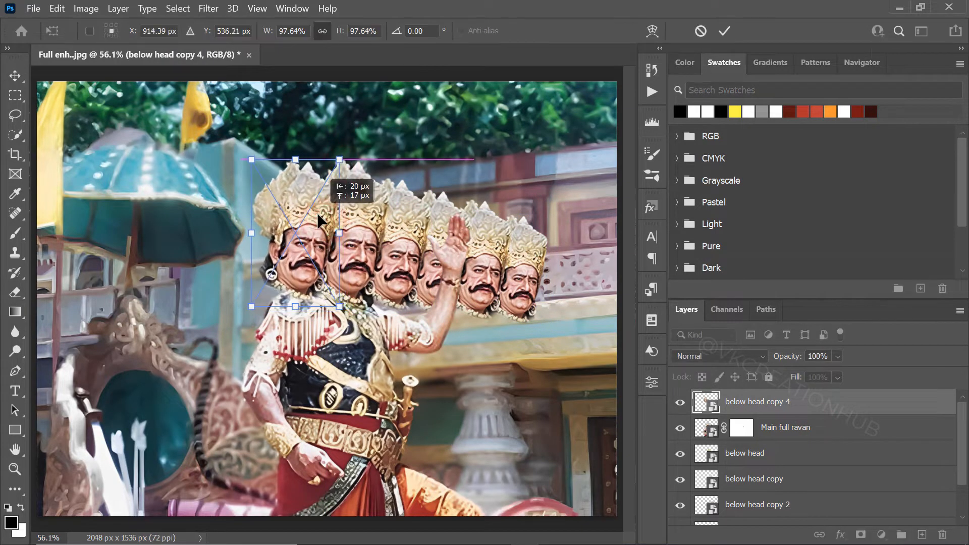
{"action": "key", "text": "ctrl+shift+alt+t"}
{"action": "key", "text": "ctrl+shift+alt+t"}
{"action": "key", "text": "ctrl+shift+alt+t"}
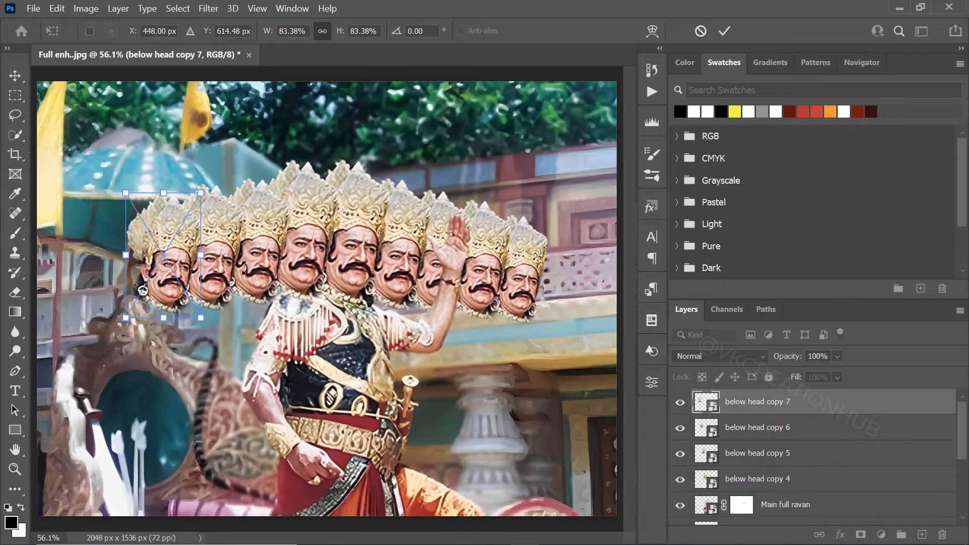
Add one more small duplicate head at the outer end of the raised-hand side, behind the other heads.
{"action": "key", "text": "ctrl+shift+alt+t"}
{"action": "key", "text": "ctrl+shift+bracketleft"}
{"action": "key", "text": "ctrl+t"}
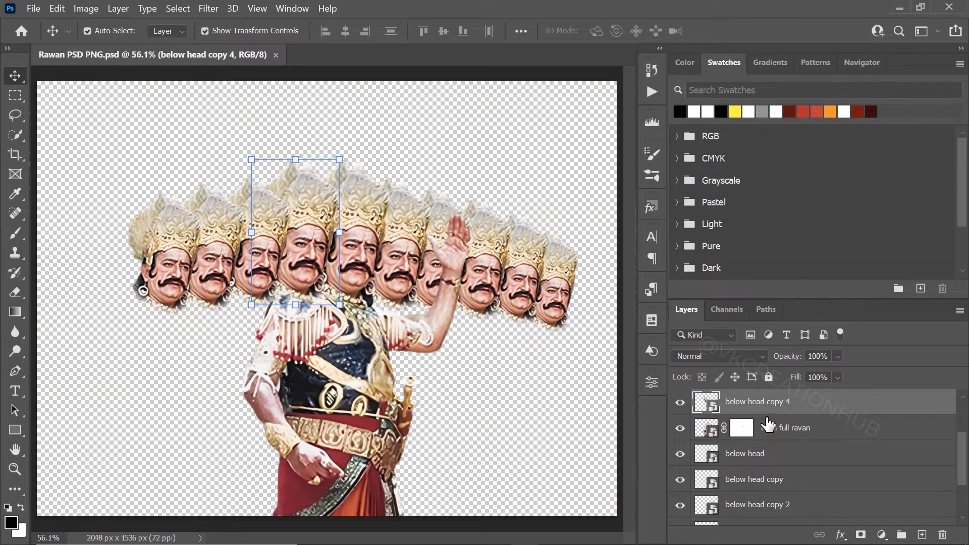
Stack below head copy 4 beneath Main full ravan and add a duplicate of it with a layer mask above Main full ravan.
{"action": "left_click_drag", "start_coordinate": [767, 425], "coordinate": [764, 450]}
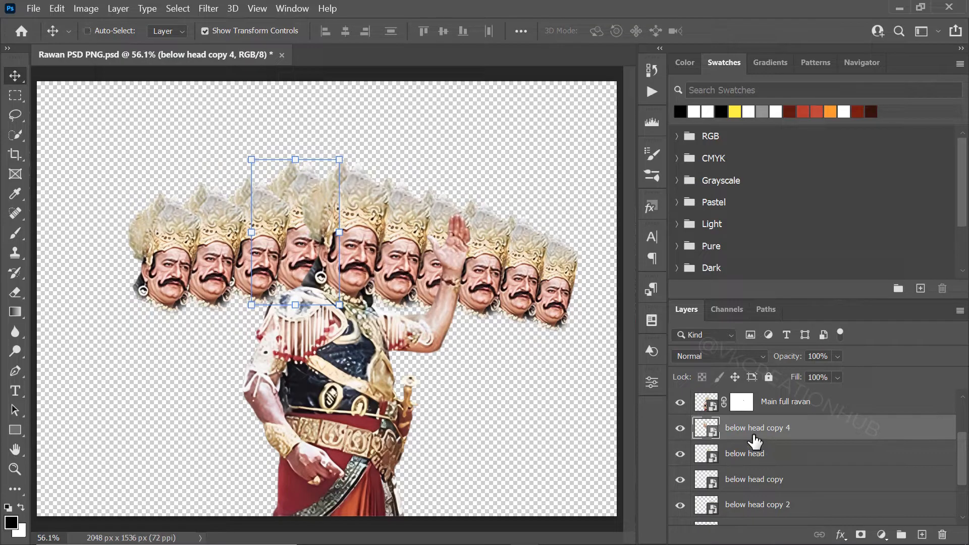
{"action": "left_click_drag", "start_coordinate": [756, 435], "coordinate": [757, 394]}
{"action": "left_click", "coordinate": [861, 534]}
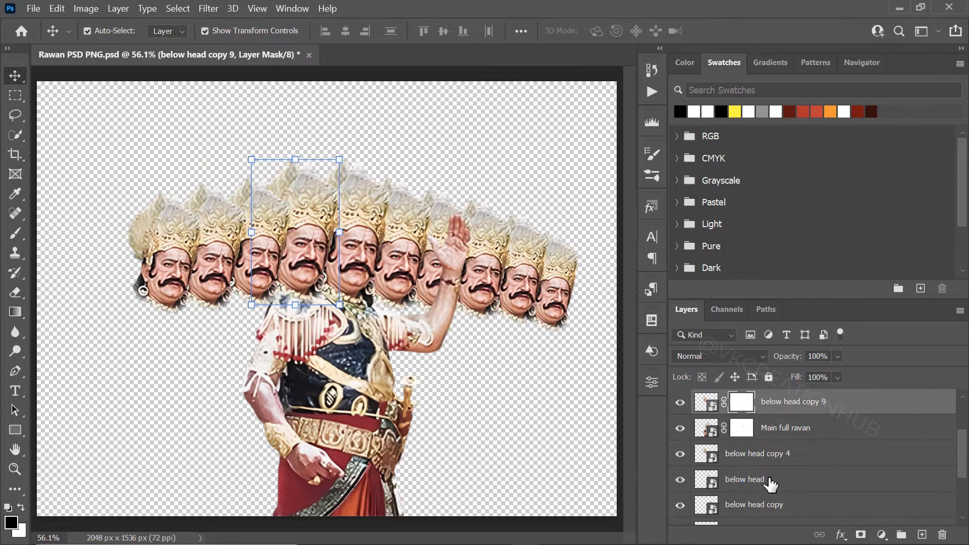
Paint on below head copy 9's mask with a soft size 100 brush to blend it into the main figure.
{"action": "key", "text": "b"}
{"action": "key", "text": "bracketright"}
{"action": "key", "text": "bracketright"}
{"action": "key", "text": "bracketright"}
{"action": "key", "text": "bracketright"}
{"action": "key", "text": "bracketright"}
{"action": "key", "text": "bracketright"}
{"action": "key", "text": "bracketright"}
{"action": "key", "text": "bracketright"}
{"action": "key", "text": "bracketright"}
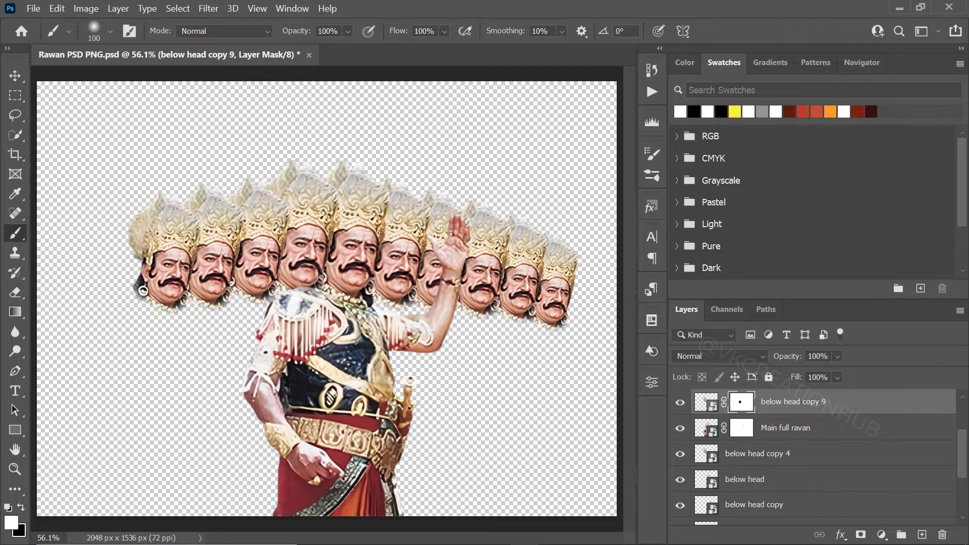
{"action": "left_click", "coordinate": [14, 75]}
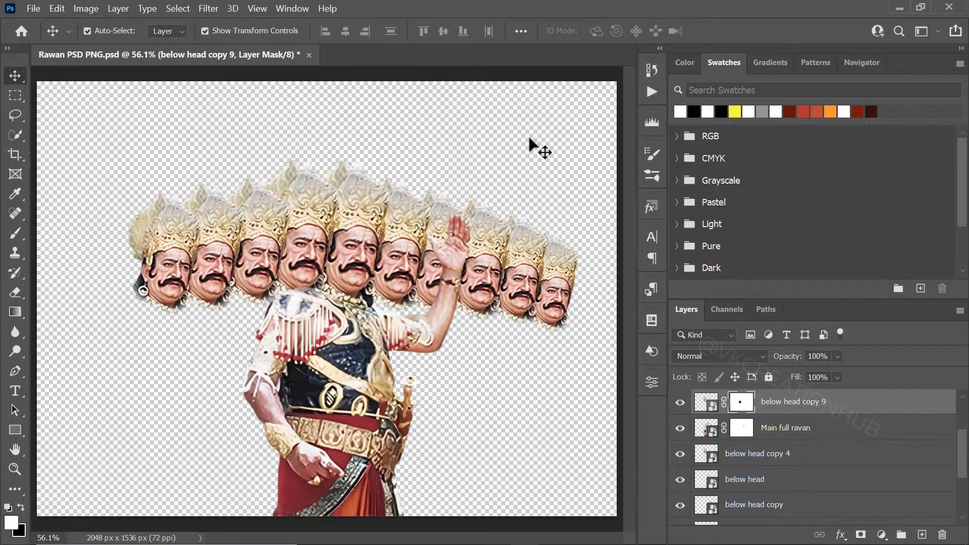
Create a white 2000 x 2000 px document at 72 ppi and shift the 10 heads rawan image against the canvas's left edge.
{"action": "left_click", "coordinate": [529, 139], "text": "ctrl"}
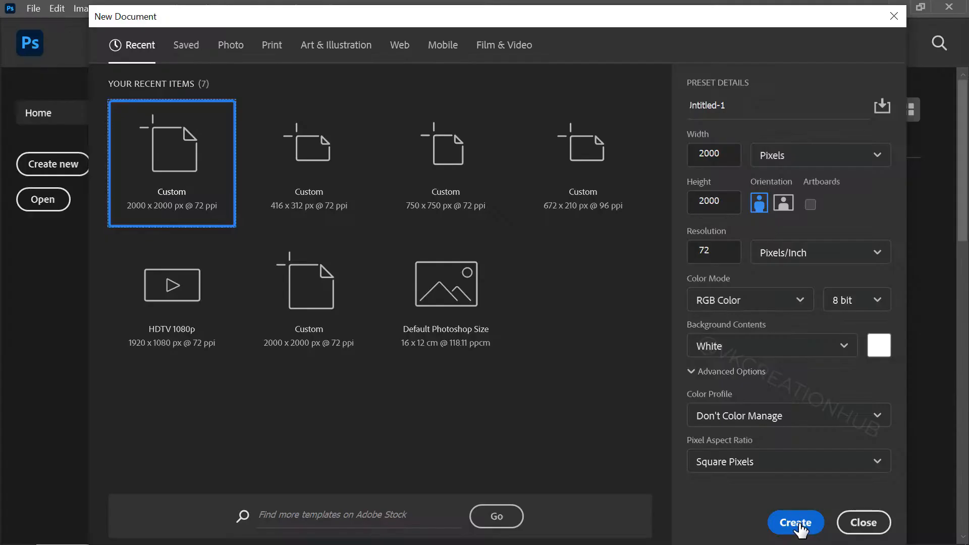
{"action": "left_click", "coordinate": [793, 523]}
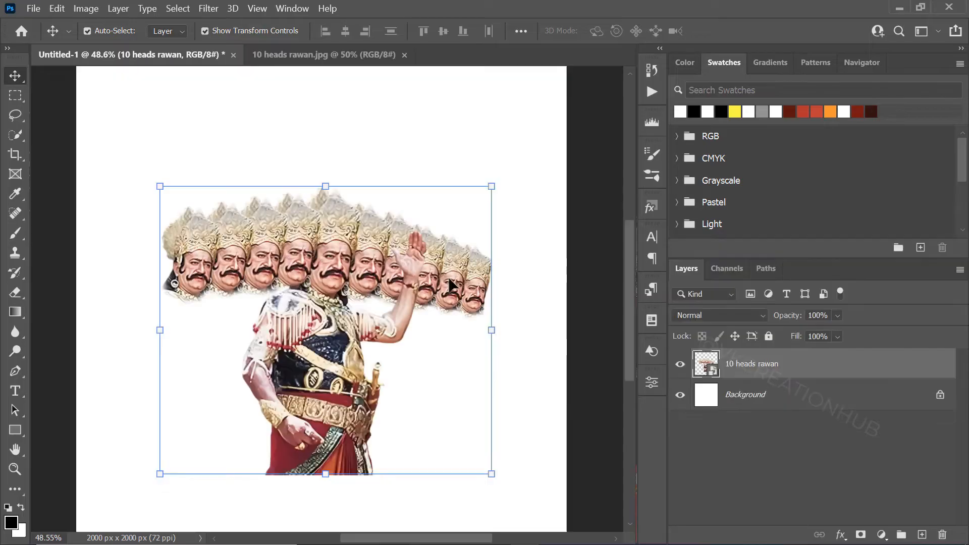
{"action": "key", "text": "ctrl+t"}
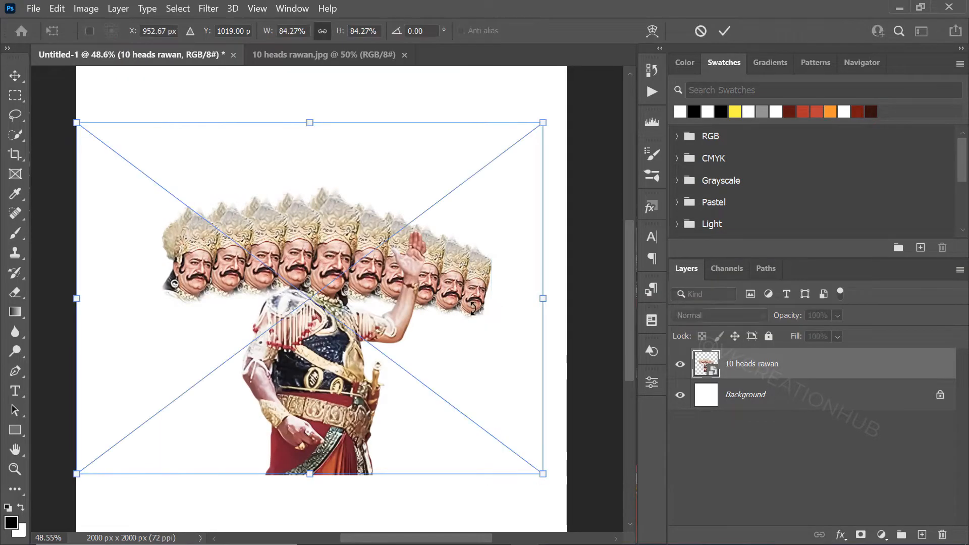
{"action": "left_click_drag", "start_coordinate": [375, 245], "coordinate": [268, 244]}
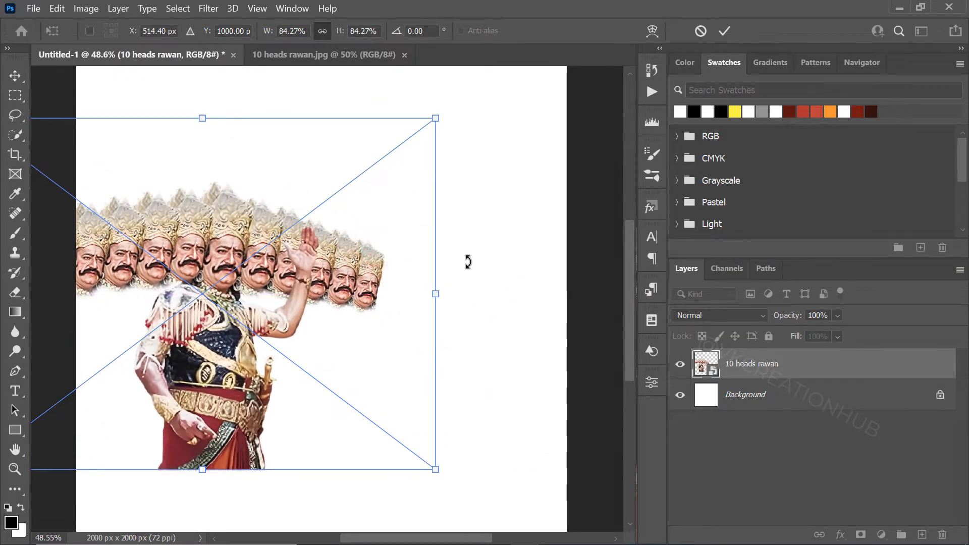
{"action": "left_click_drag", "start_coordinate": [467, 265], "coordinate": [466, 261]}
{"action": "left_click_drag", "start_coordinate": [194, 297], "coordinate": [197, 290]}
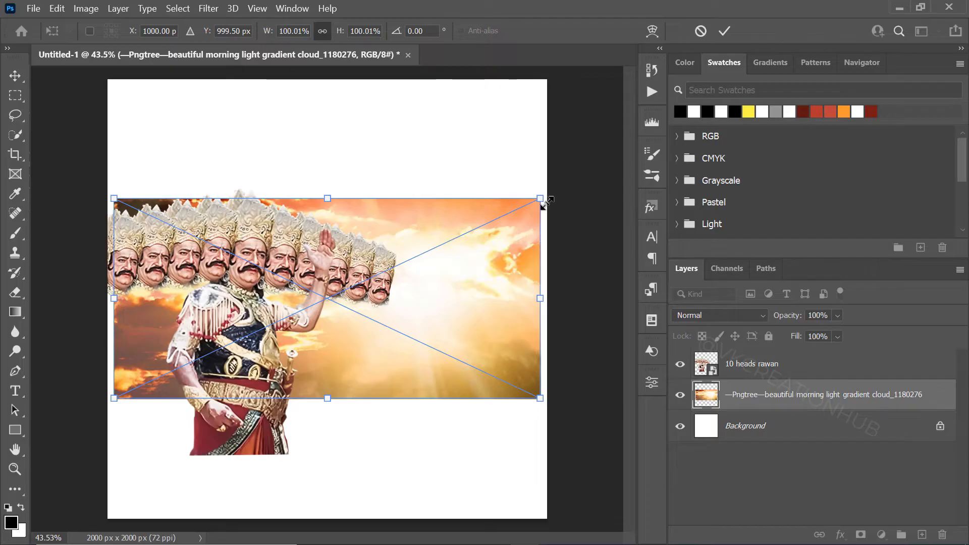
Enlarge the morning light cloud image behind the figure and reposition it so it covers the whole canvas.
{"action": "left_click_drag", "start_coordinate": [540, 199], "coordinate": [805, 75]}
{"action": "left_click_drag", "start_coordinate": [447, 186], "coordinate": [553, 182]}
Apply a Color Balance to the shadows of 10 heads rawan with color levels +10, -2 and -14.
{"action": "left_click", "coordinate": [759, 363]}
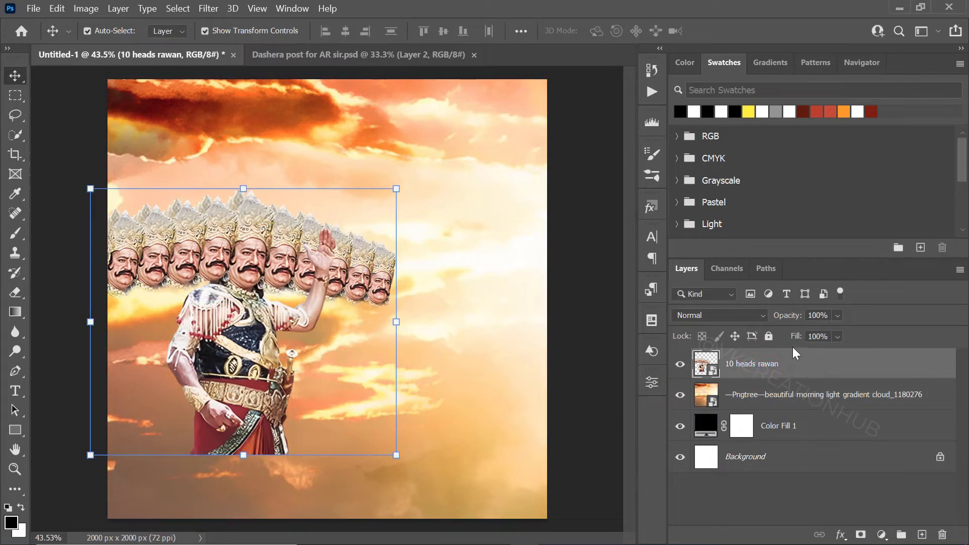
{"action": "key", "text": "ctrl+b"}
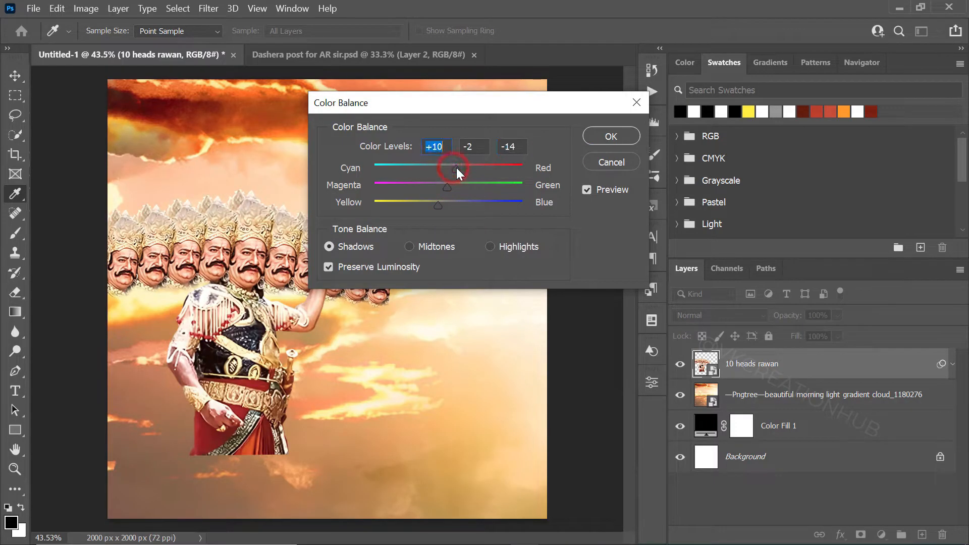
{"action": "left_click", "coordinate": [583, 144]}
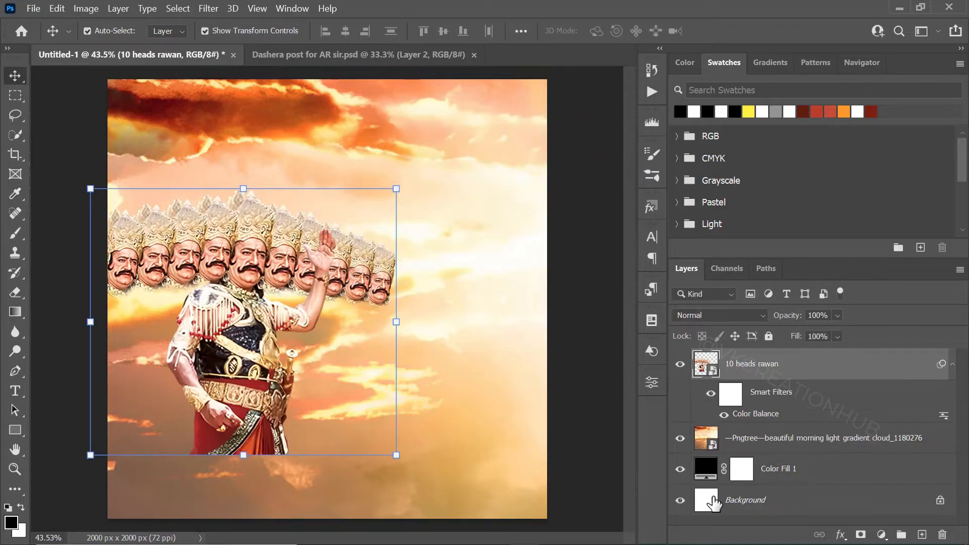
Add a layer mask to 10 heads rawan and fade the figure's lower edge with a soft black brush enlarged to size 900.
{"action": "left_click", "coordinate": [860, 534]}
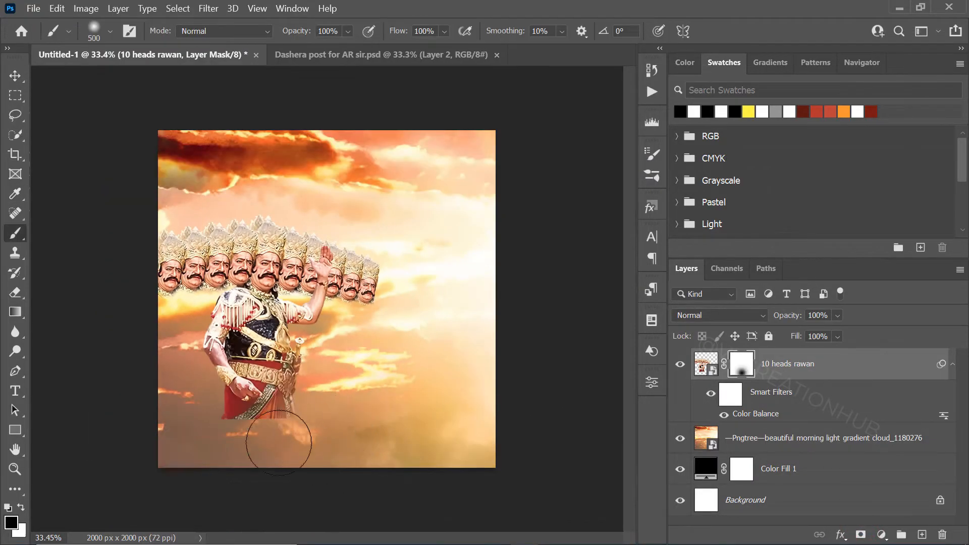
{"action": "left_click_drag", "start_coordinate": [279, 441], "coordinate": [242, 444]}
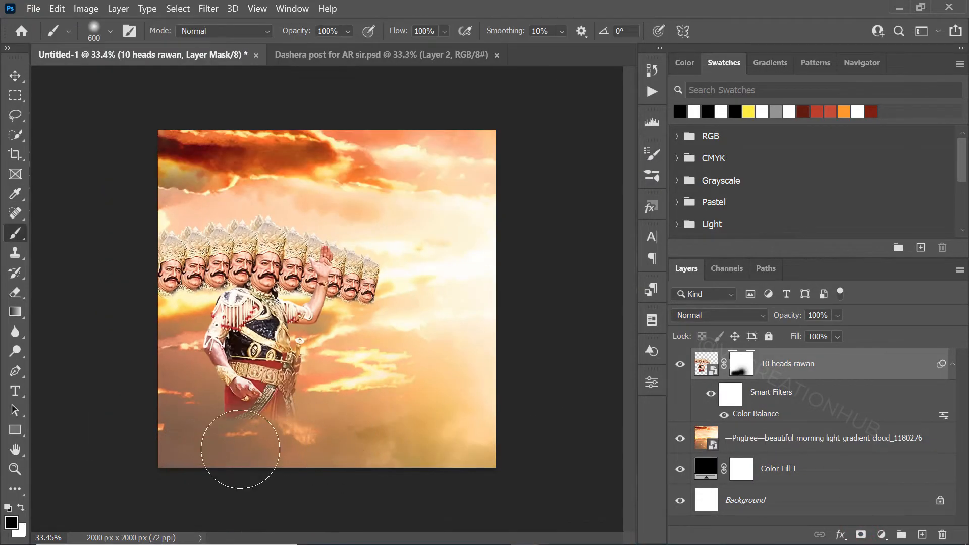
{"action": "key", "text": "bracketright"}
{"action": "key", "text": "bracketright"}
{"action": "key", "text": "bracketright"}
{"action": "key", "text": "bracketright"}
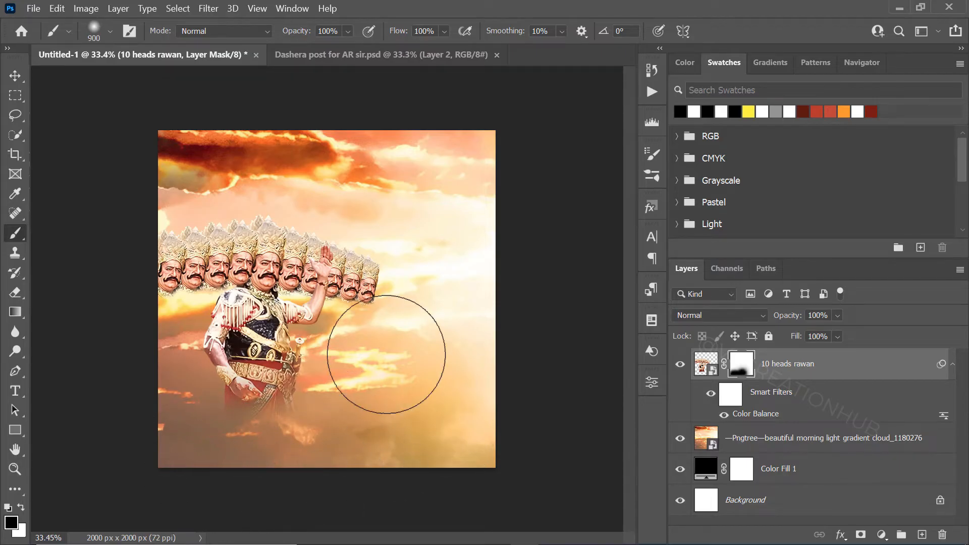
Enlarge the red sky-g5ca7c352a_1920 image to about 475%, flip it horizontally and place it across the canvas's lower part.
{"action": "key", "text": "z"}
{"action": "right_click", "coordinate": [359, 328]}
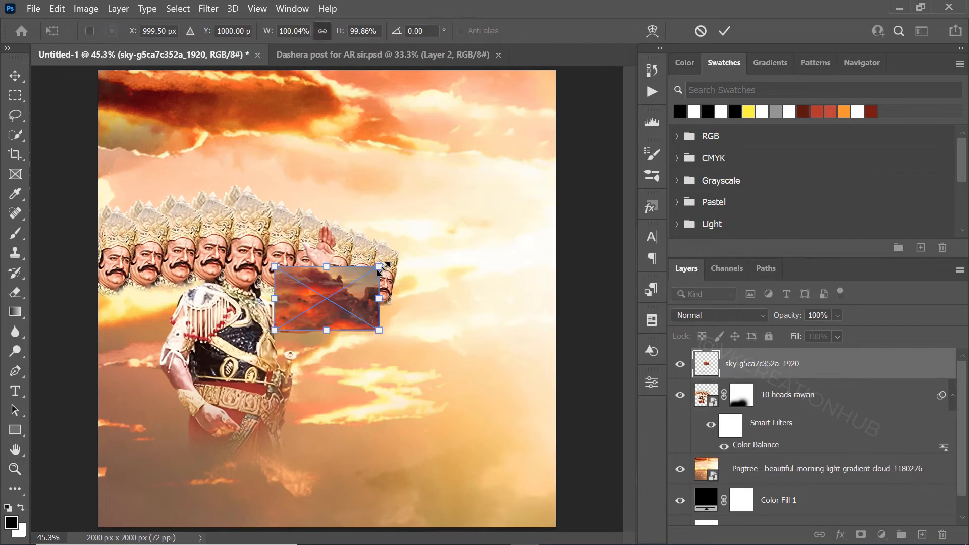
{"action": "left_click_drag", "start_coordinate": [382, 267], "coordinate": [681, 78]}
{"action": "right_click", "coordinate": [343, 323]}
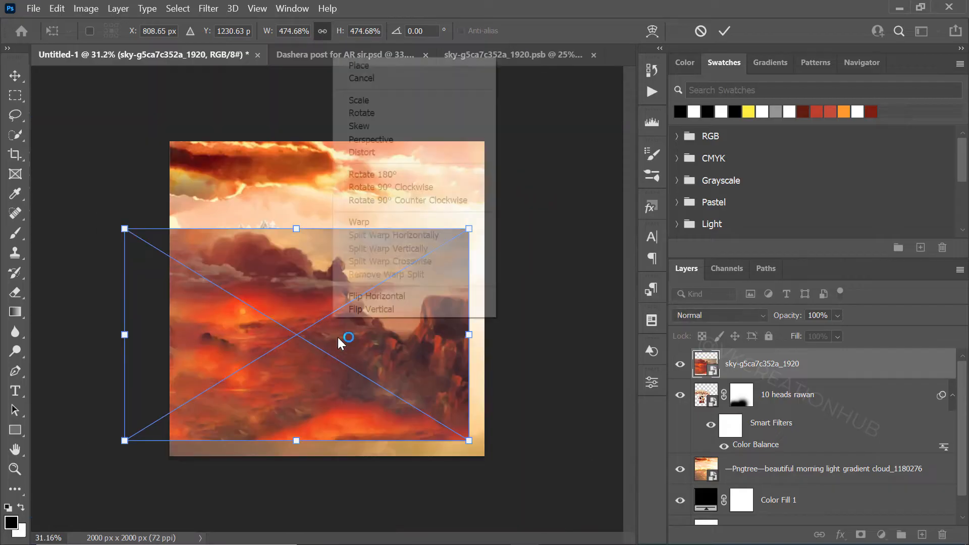
{"action": "left_click", "coordinate": [391, 295]}
{"action": "left_click_drag", "start_coordinate": [330, 349], "coordinate": [374, 360]}
{"action": "mouse_move", "coordinate": [514, 245]}
{"action": "left_mouse_down"}
{"action": "mouse_move", "coordinate": [556, 217]}
{"action": "mouse_move", "coordinate": [517, 242]}
{"action": "left_mouse_up"}
{"action": "left_click_drag", "start_coordinate": [389, 285], "coordinate": [390, 312]}
{"action": "double_click", "coordinate": [392, 306]}
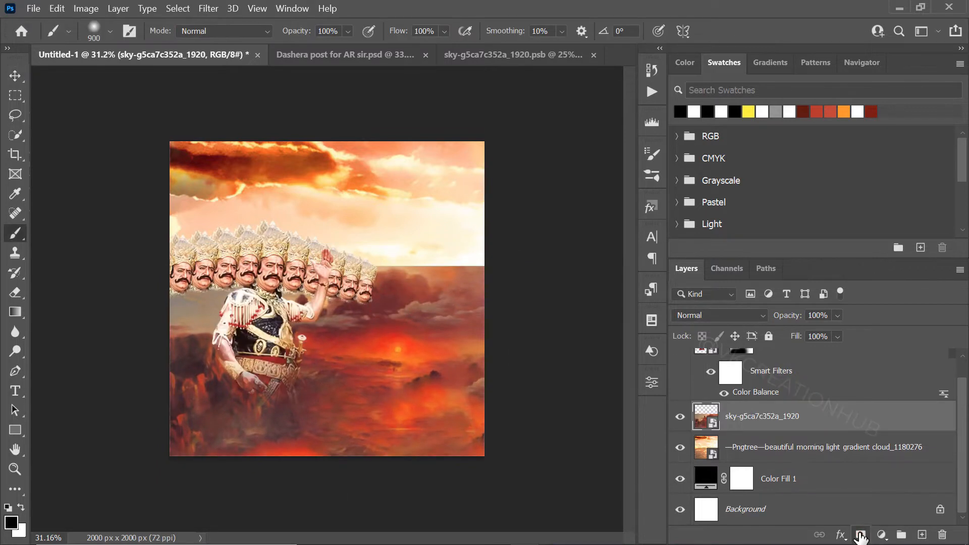
Add a layer mask to sky-g5ca7c352a_1920 and blend its upper edge into the clouds with the soft size 900 brush.
{"action": "left_click", "coordinate": [860, 535]}
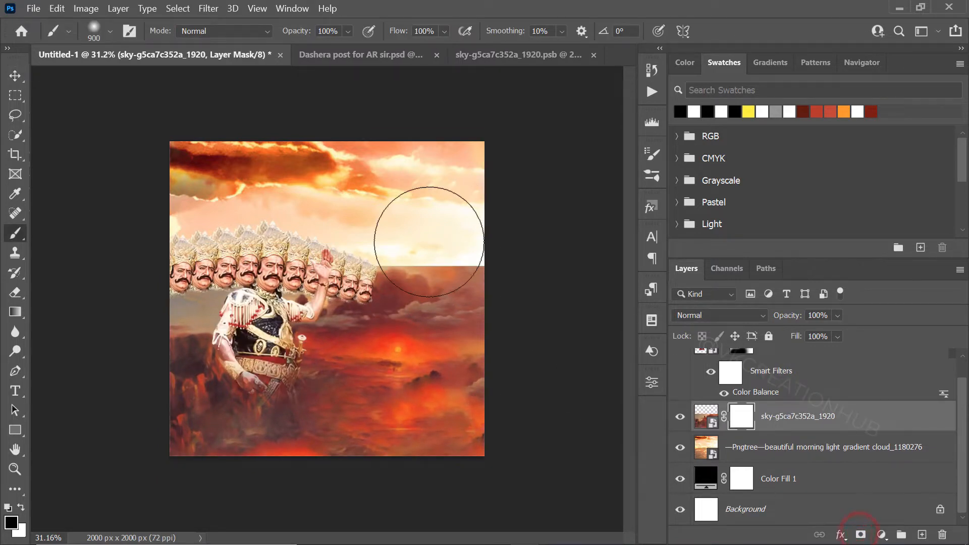
{"action": "mouse_move", "coordinate": [485, 218]}
{"action": "left_mouse_down"}
{"action": "mouse_move", "coordinate": [353, 210]}
{"action": "mouse_move", "coordinate": [378, 214]}
{"action": "mouse_move", "coordinate": [420, 192]}
{"action": "mouse_move", "coordinate": [509, 207]}
{"action": "mouse_move", "coordinate": [312, 201]}
{"action": "mouse_move", "coordinate": [205, 237]}
{"action": "mouse_move", "coordinate": [222, 251]}
{"action": "mouse_move", "coordinate": [218, 220]}
{"action": "mouse_move", "coordinate": [277, 201]}
{"action": "mouse_move", "coordinate": [173, 239]}
{"action": "mouse_move", "coordinate": [223, 233]}
{"action": "left_mouse_up"}
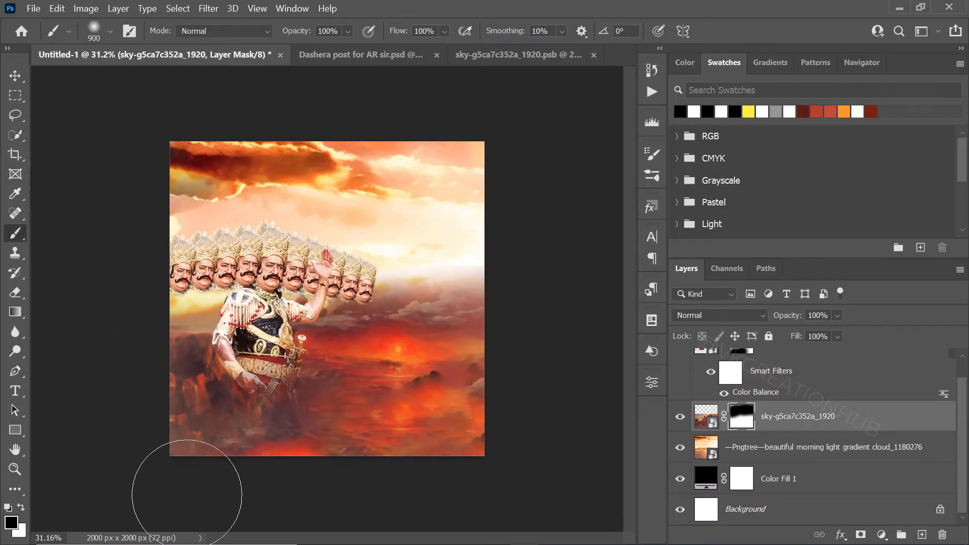
Set the red sky layer's blend mode to Hard Light and shift the layer slightly to the left.
{"action": "key", "text": "v"}
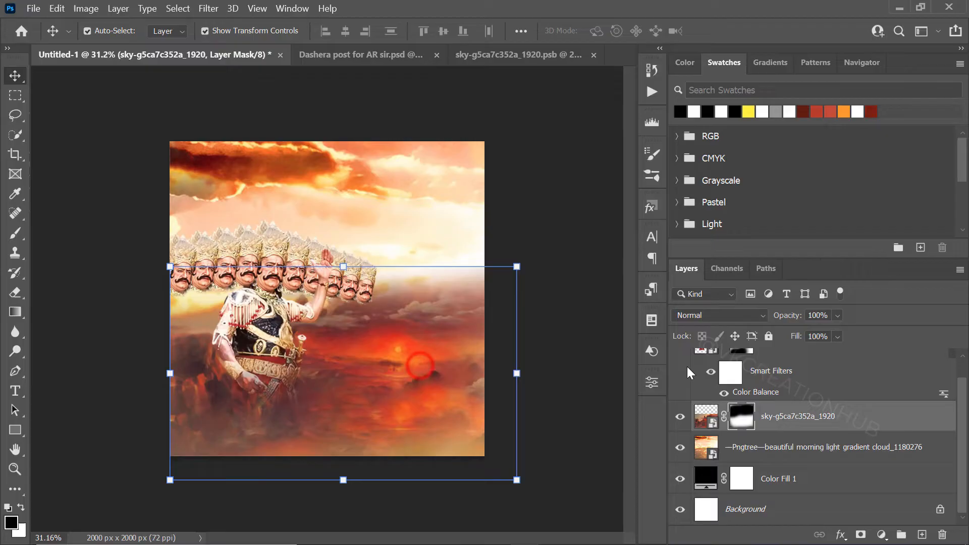
{"action": "left_click", "coordinate": [722, 314]}
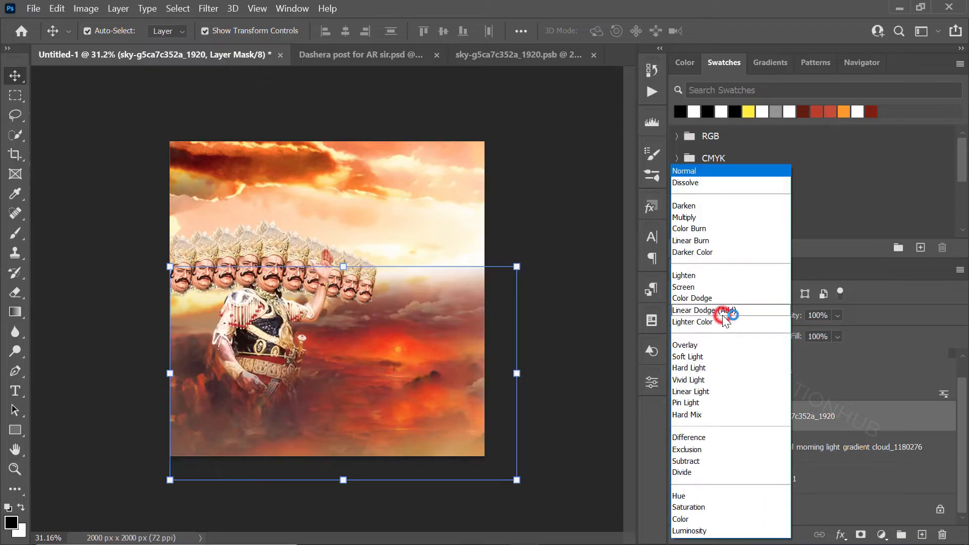
{"action": "left_click", "coordinate": [714, 374]}
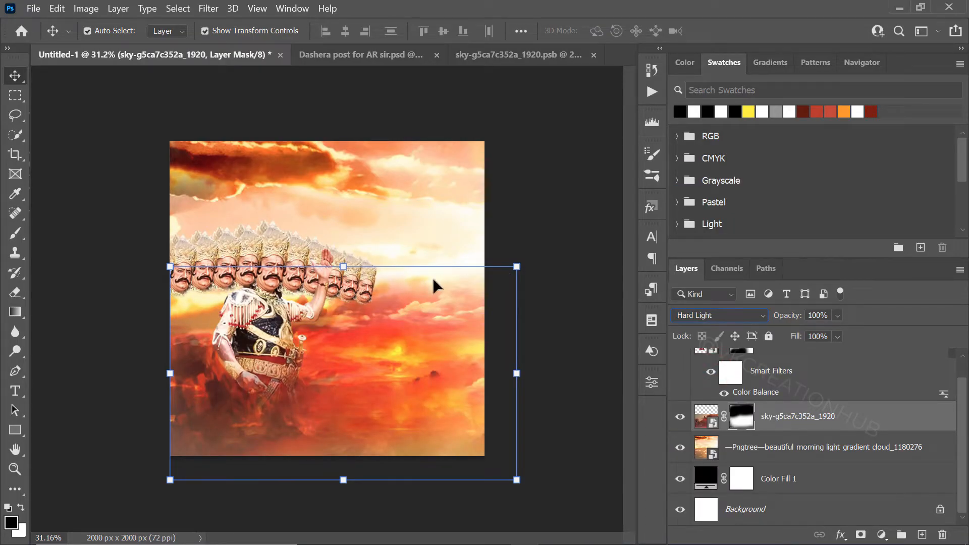
{"action": "left_click_drag", "start_coordinate": [200, 358], "coordinate": [188, 359]}
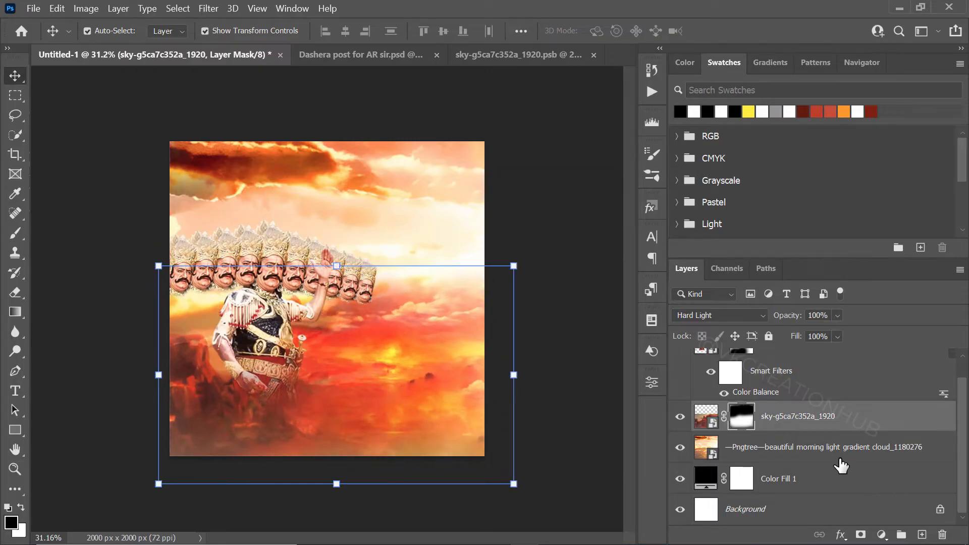
Combine the red sky layer and the cloud background layer into one smart object.
{"action": "left_click", "coordinate": [837, 454]}
{"action": "right_click", "coordinate": [851, 419]}
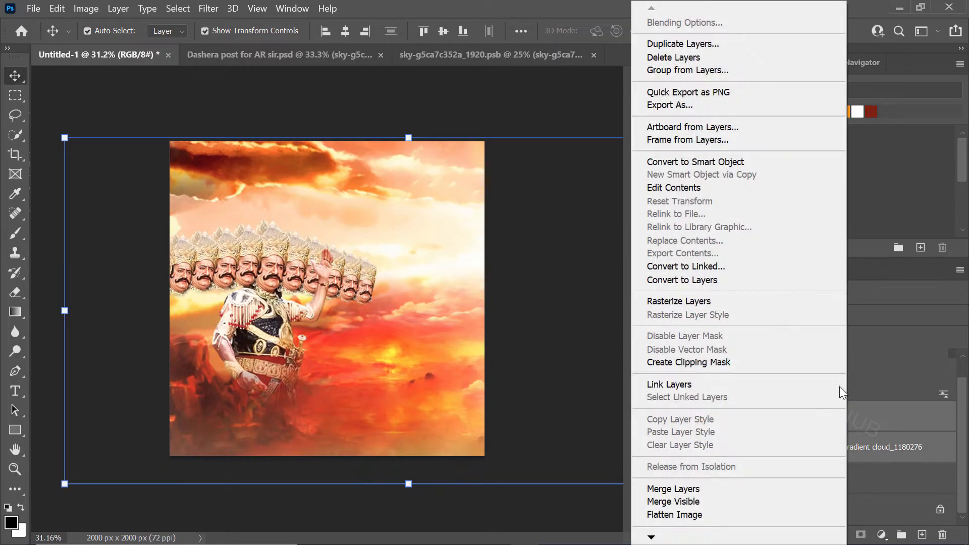
{"action": "left_click", "coordinate": [742, 164]}
Add a 15 px Tilt-Shift blur to the combined sky background and move its focus area below the canvas.
{"action": "key", "text": "z"}
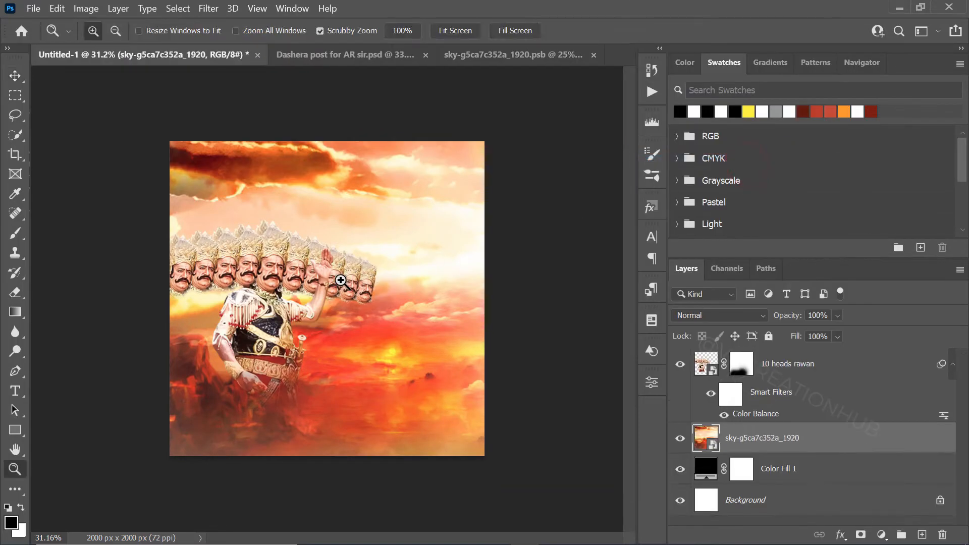
{"action": "right_click", "coordinate": [362, 256]}
{"action": "left_click", "coordinate": [373, 262]}
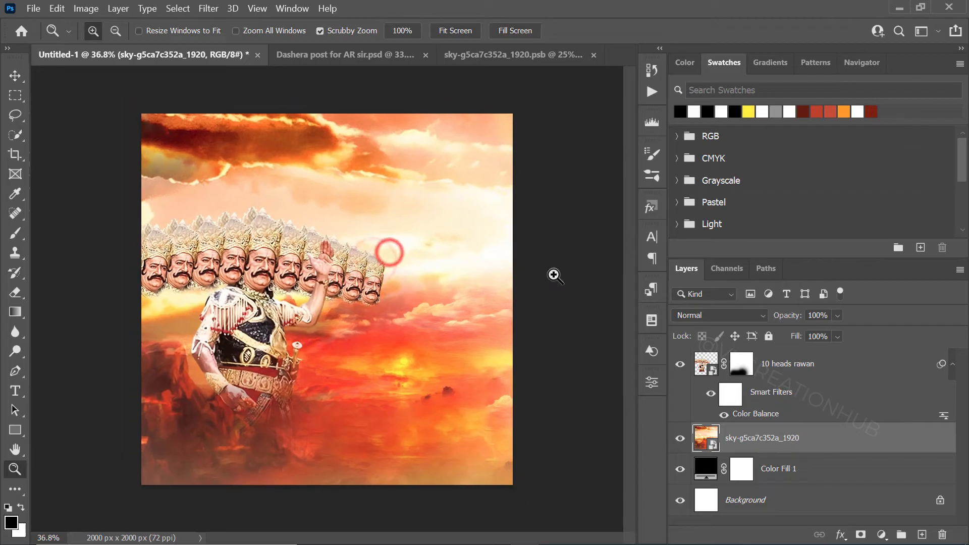
{"action": "left_click", "coordinate": [208, 9]}
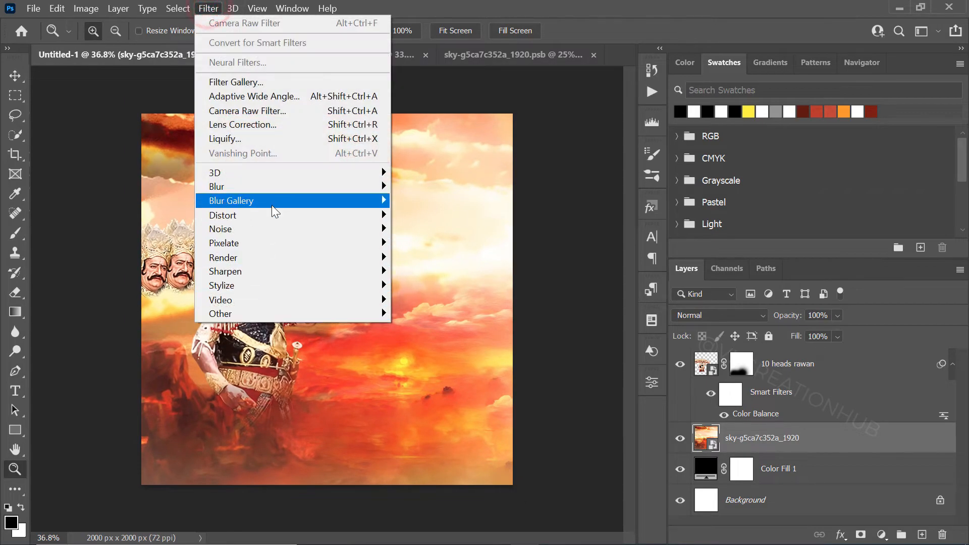
{"action": "mouse_move", "coordinate": [353, 201]}
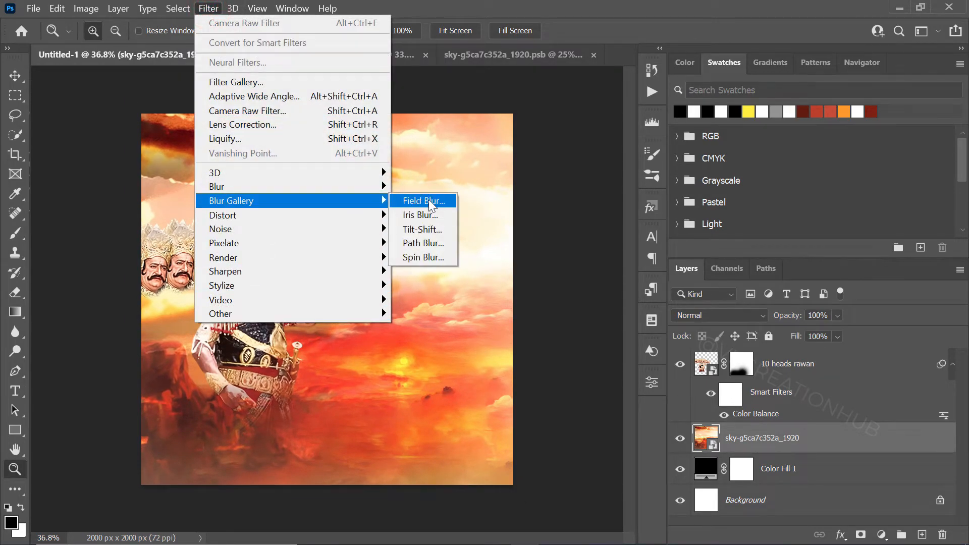
{"action": "left_click", "coordinate": [423, 230]}
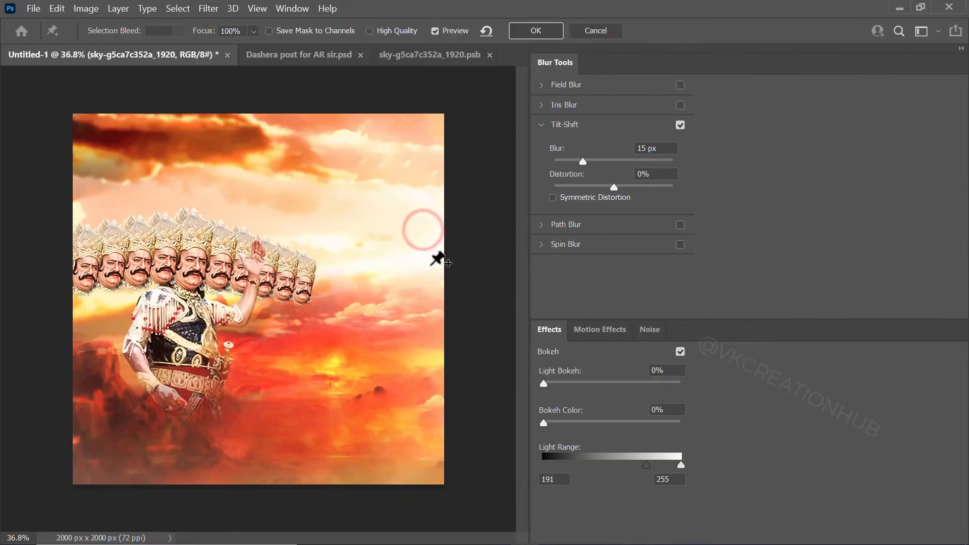
{"action": "left_click_drag", "start_coordinate": [259, 311], "coordinate": [268, 529]}
{"action": "scroll", "coordinate": [267, 504], "scroll_direction": "down", "scroll_amount": 4}
{"action": "left_click_drag", "start_coordinate": [266, 453], "coordinate": [266, 500]}
Set the blur's Light Bokeh to 2% and Bokeh Color to 28%, and apply the filter.
{"action": "left_click_drag", "start_coordinate": [579, 379], "coordinate": [547, 382]}
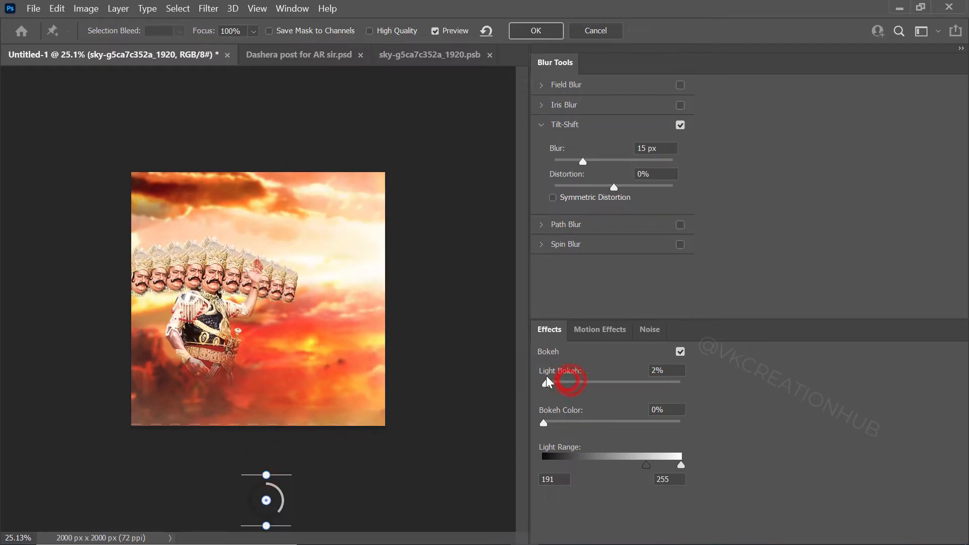
{"action": "left_click_drag", "start_coordinate": [551, 431], "coordinate": [583, 430]}
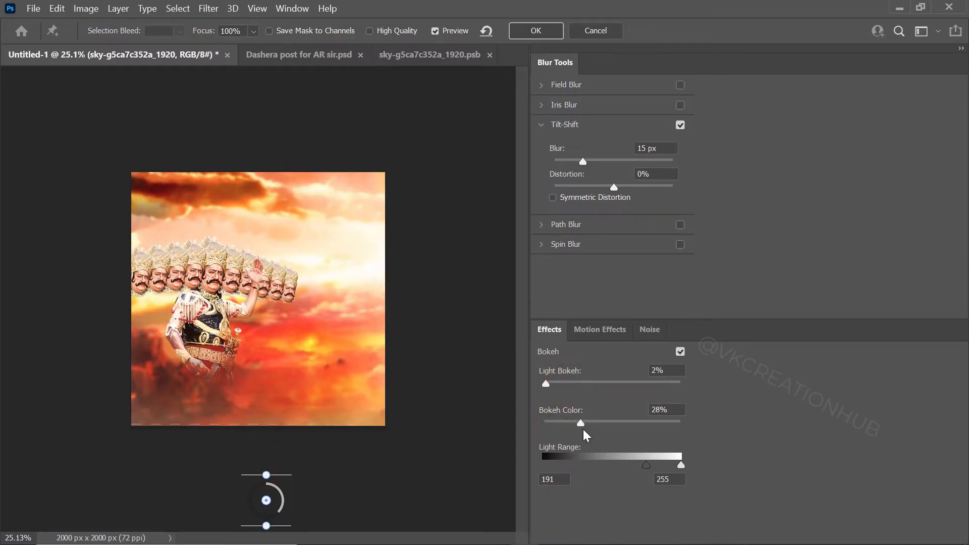
{"action": "left_click", "coordinate": [523, 29]}
Place the embedded image —Pngtree—fire burning black smoke realism_6861025 above the sky layer.
{"action": "left_click", "coordinate": [33, 8]}
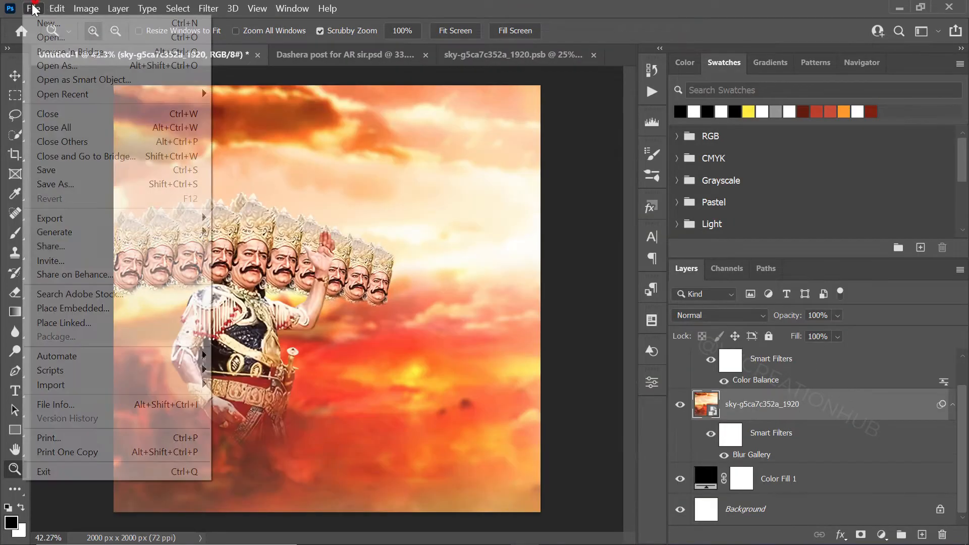
{"action": "left_click", "coordinate": [101, 308]}
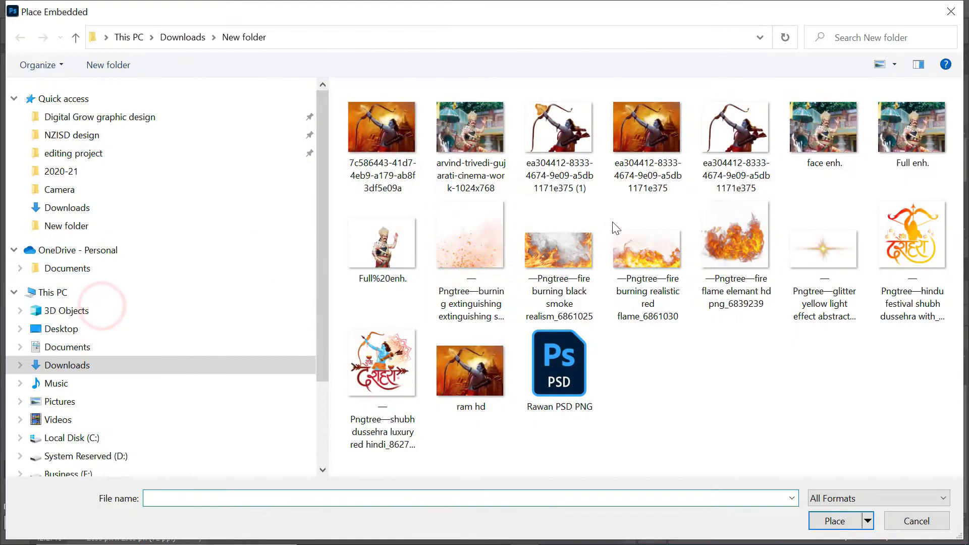
{"action": "left_click", "coordinate": [539, 249]}
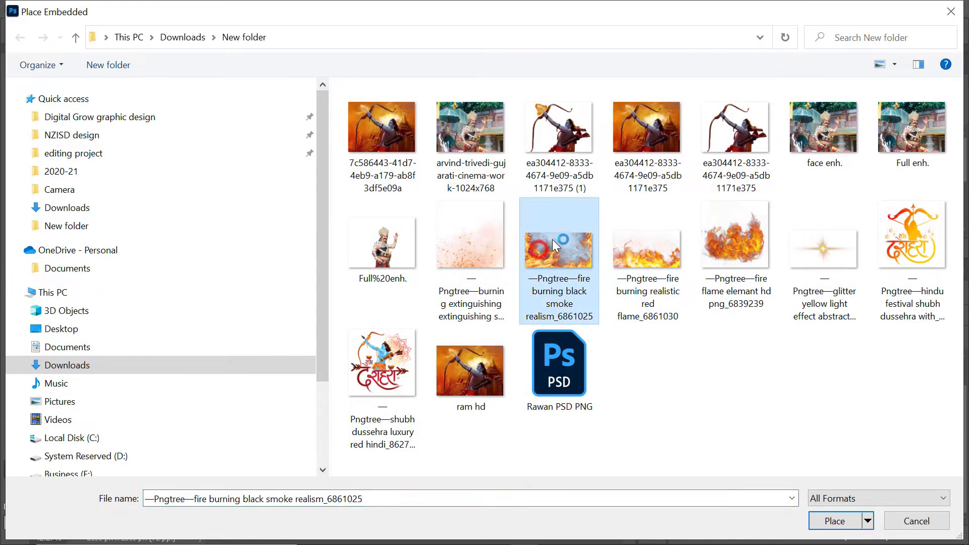
{"action": "double_click", "coordinate": [549, 253]}
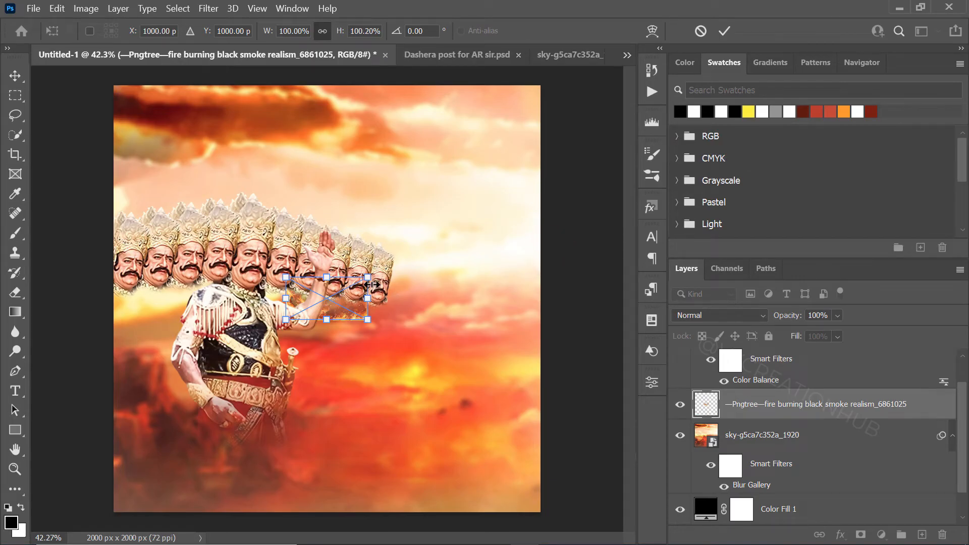
Scale the fire image to about 540% so it spans the canvas width, and stack it above 10 heads rawan.
{"action": "left_click_drag", "start_coordinate": [367, 277], "coordinate": [548, 182]}
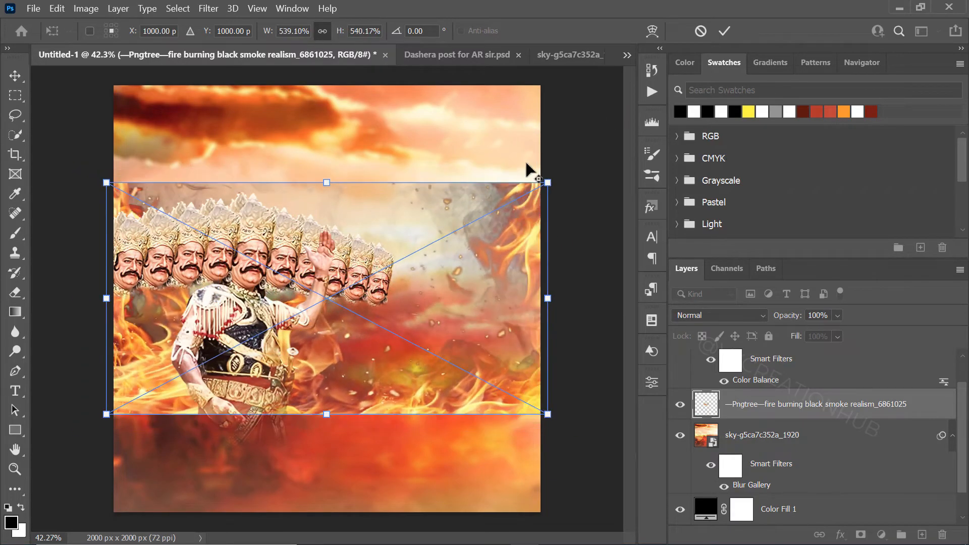
{"action": "double_click", "coordinate": [506, 228]}
{"action": "key", "text": "z"}
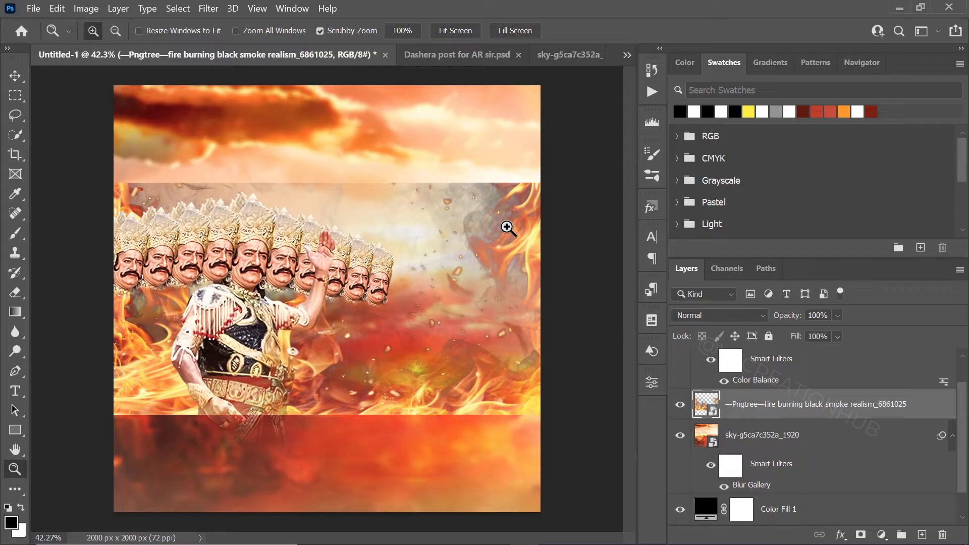
{"action": "key", "text": "ctrl+]"}
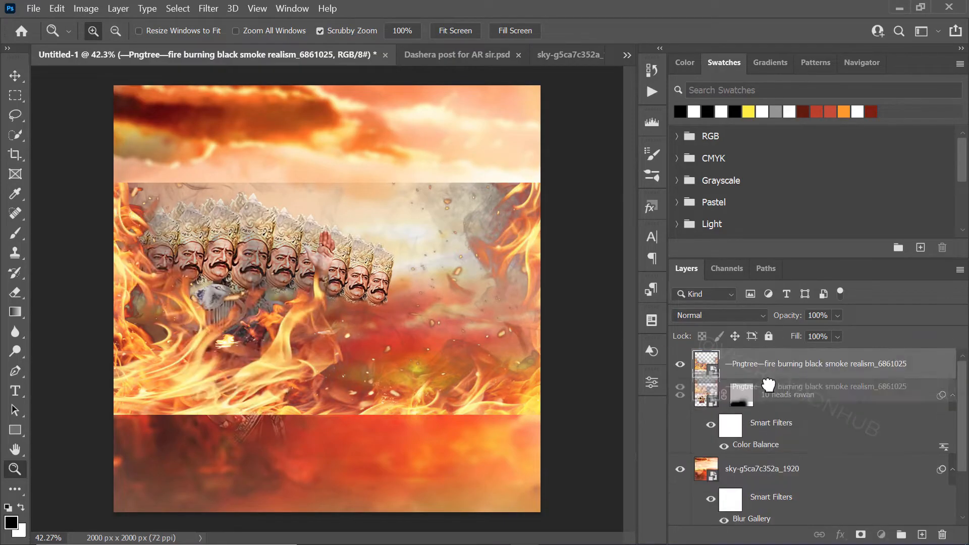
Reduce the fire image to about 445% and position it along the bottom of the canvas, over Ravan's lower body.
{"action": "key", "text": "v"}
{"action": "left_click_drag", "start_coordinate": [507, 227], "coordinate": [519, 322]}
{"action": "left_click_drag", "start_coordinate": [547, 280], "coordinate": [475, 328]}
{"action": "double_click", "coordinate": [331, 404]}
{"action": "left_click_drag", "start_coordinate": [476, 421], "coordinate": [534, 412]}
{"action": "key", "text": "ctrl+z"}
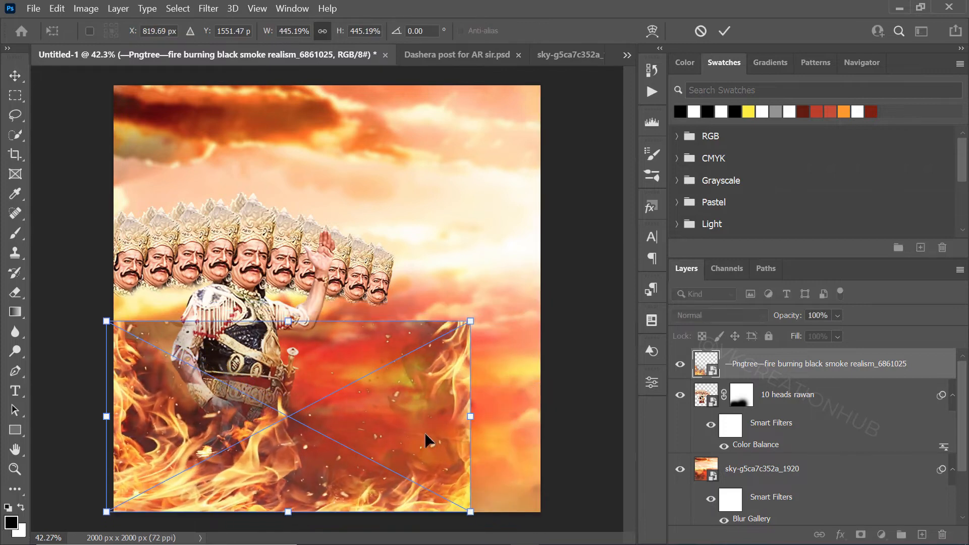
{"action": "double_click", "coordinate": [246, 465]}
Add a layer mask to the fire layer and paint out its right side and upper-right edge in black.
{"action": "left_click", "coordinate": [860, 535]}
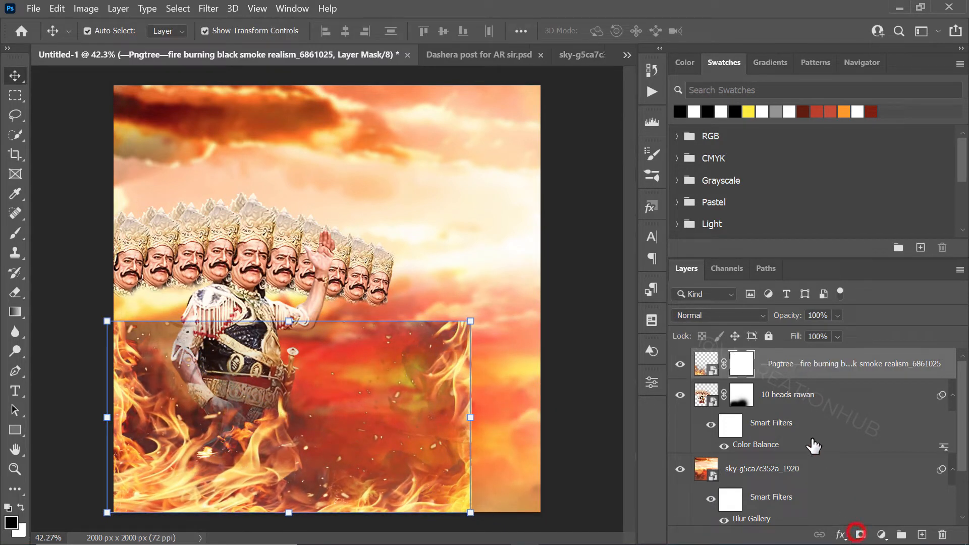
{"action": "key", "text": "b"}
{"action": "left_click", "coordinate": [446, 325]}
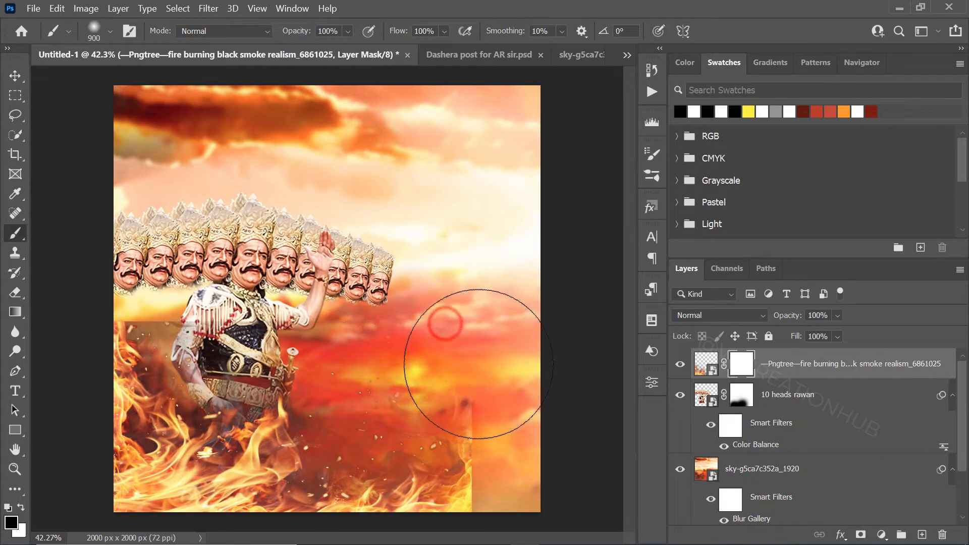
{"action": "left_click", "coordinate": [502, 409]}
{"action": "mouse_move", "coordinate": [519, 435]}
{"action": "left_mouse_down"}
{"action": "mouse_move", "coordinate": [552, 501]}
{"action": "mouse_move", "coordinate": [554, 412]}
{"action": "mouse_move", "coordinate": [456, 377]}
{"action": "left_mouse_up"}
{"action": "left_click", "coordinate": [396, 400]}
{"action": "left_click", "coordinate": [467, 370]}
Paint black on the fire mask over Ravan's torso and the left side to hide the fire image's upper edge.
{"action": "left_click", "coordinate": [190, 275]}
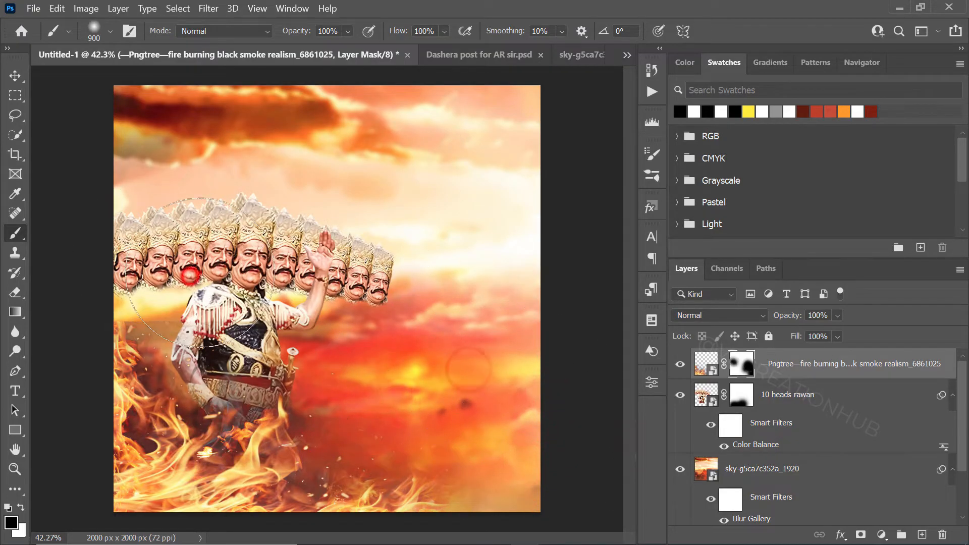
{"action": "left_click", "coordinate": [200, 272]}
{"action": "left_click", "coordinate": [233, 284]}
{"action": "left_click", "coordinate": [227, 274]}
{"action": "left_click", "coordinate": [229, 309]}
{"action": "left_click", "coordinate": [154, 277]}
{"action": "left_click", "coordinate": [146, 263]}
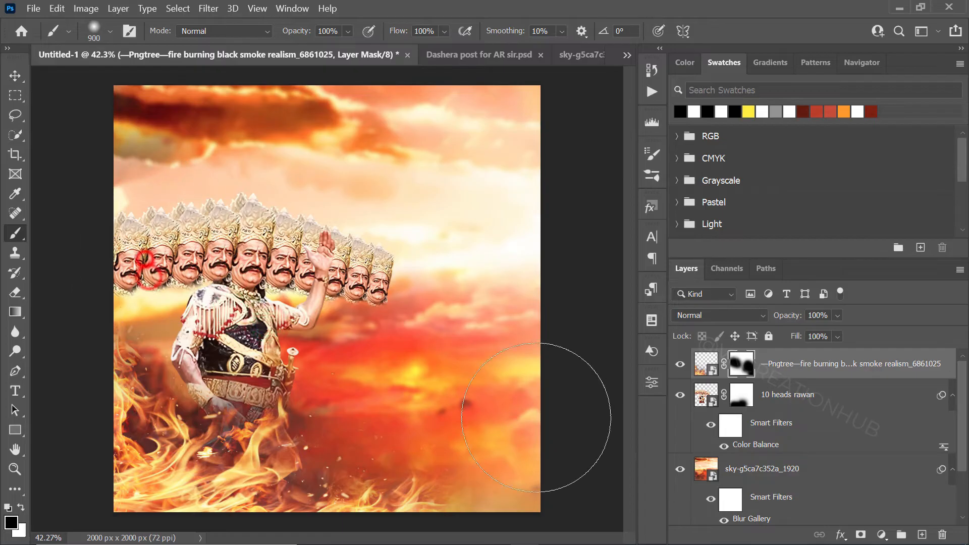
Set the fire layer's blend mode to Overlay.
{"action": "left_click", "coordinate": [732, 323]}
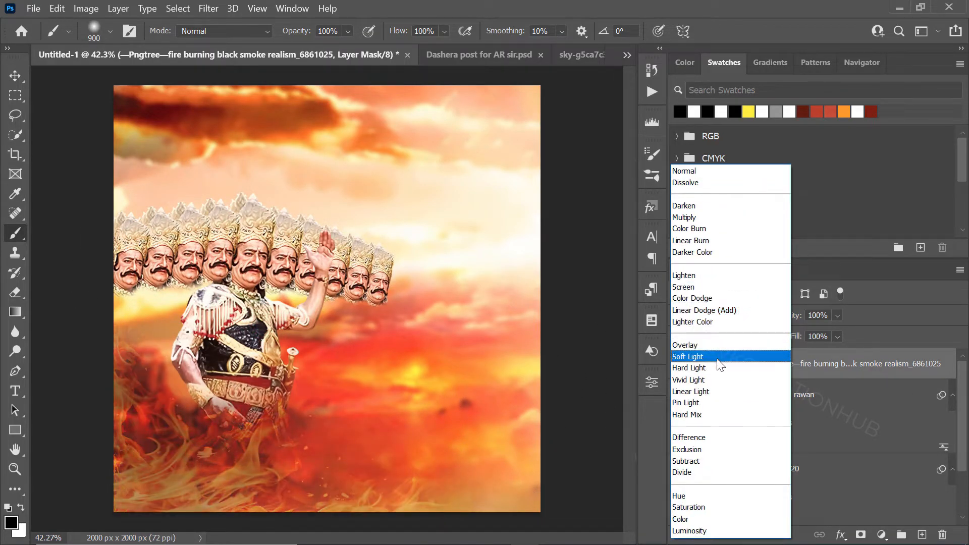
{"action": "left_click", "coordinate": [711, 346]}
{"action": "scroll", "coordinate": [592, 367], "scroll_direction": "down", "scroll_amount": 3}
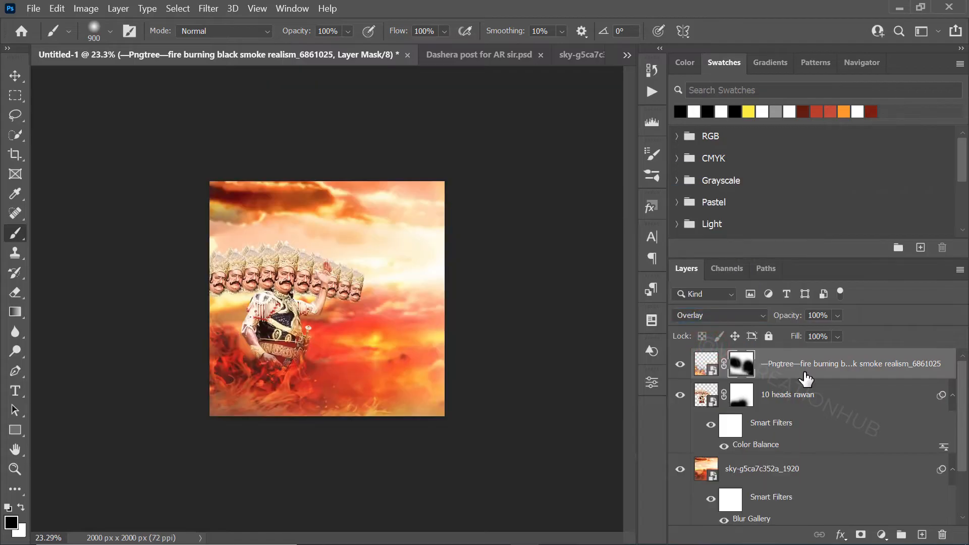
Duplicate the fire layer, set the copy to Normal blending, and paint its mask black to soften the flames over Ravan's waist.
{"action": "key", "text": "ctrl+j"}
{"action": "left_click", "coordinate": [698, 316]}
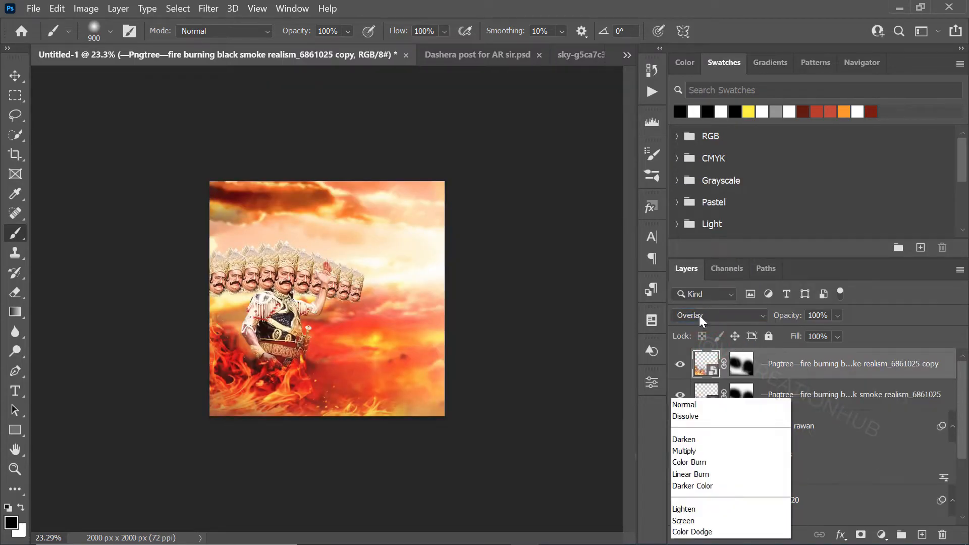
{"action": "left_click", "coordinate": [682, 172]}
{"action": "left_click", "coordinate": [747, 367]}
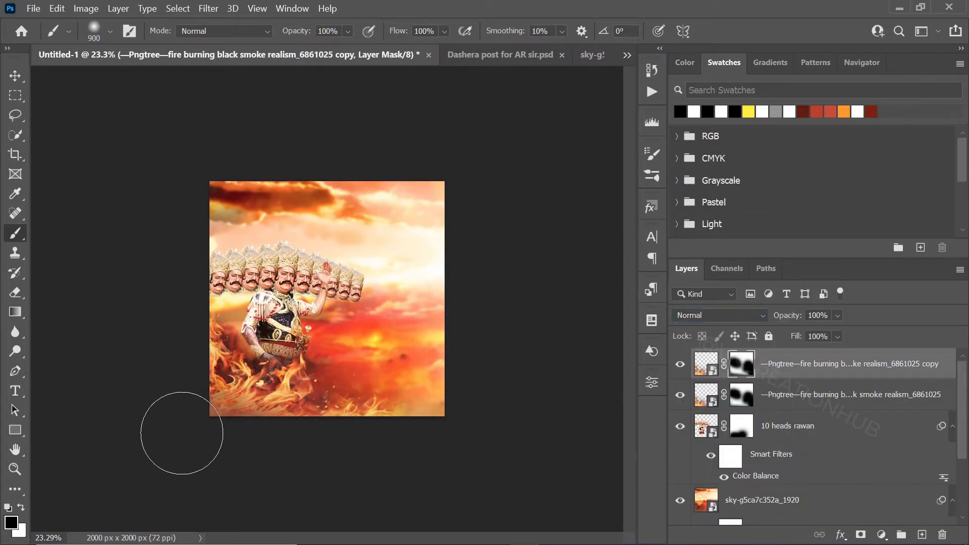
{"action": "left_click_drag", "start_coordinate": [253, 353], "coordinate": [283, 342]}
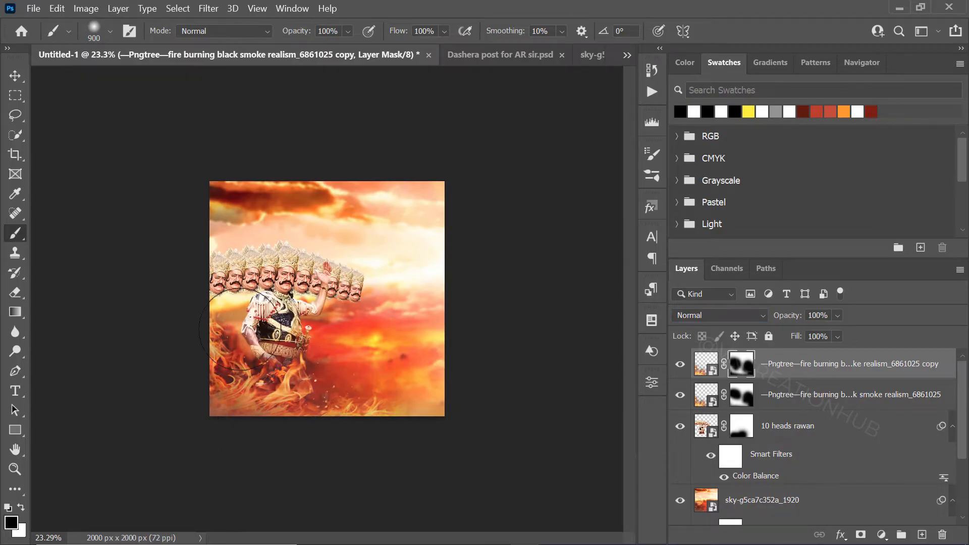
Place the embedded image —Pngtree—burning extinguishing extinguishing sparks flying_6606039, scale it to about 166%, and position it over Ravan and the flames.
{"action": "left_click", "coordinate": [33, 9]}
{"action": "left_click", "coordinate": [121, 308]}
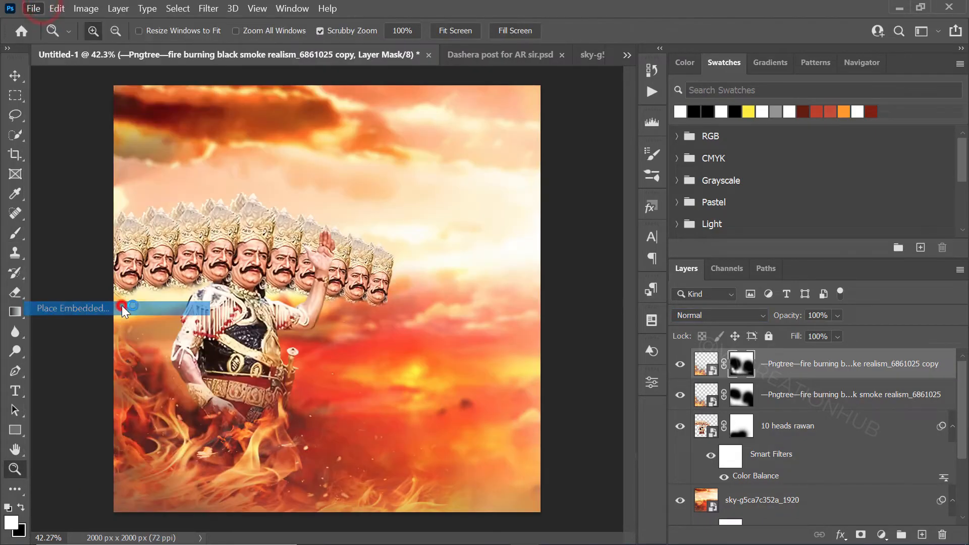
{"action": "double_click", "coordinate": [486, 249]}
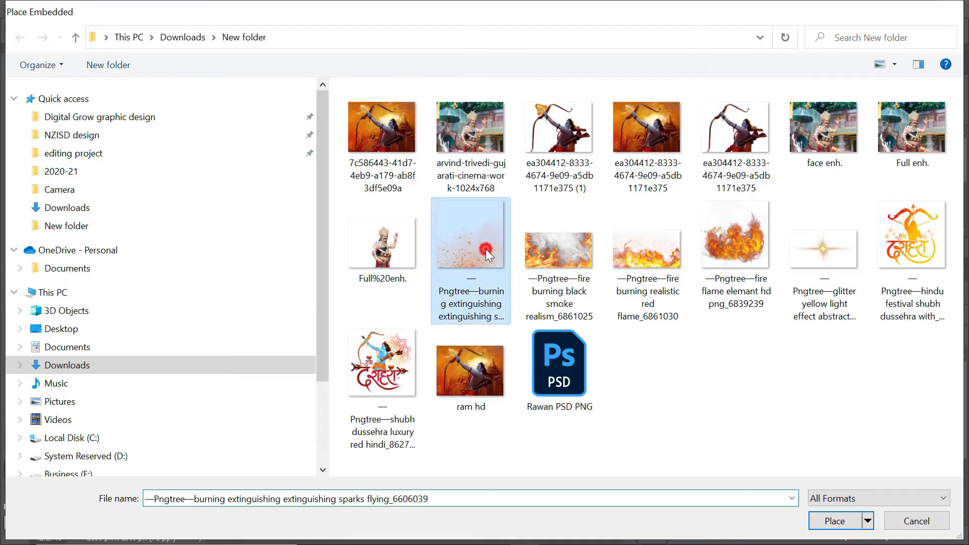
{"action": "left_click_drag", "start_coordinate": [323, 172], "coordinate": [325, 4]}
{"action": "left_click_drag", "start_coordinate": [321, 279], "coordinate": [291, 373]}
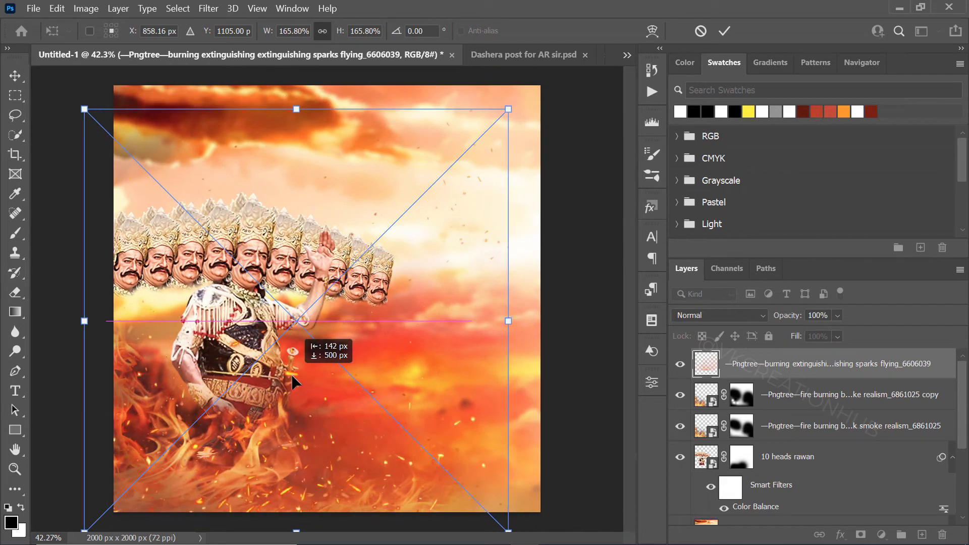
{"action": "key", "text": "Return"}
{"action": "key", "text": "z"}
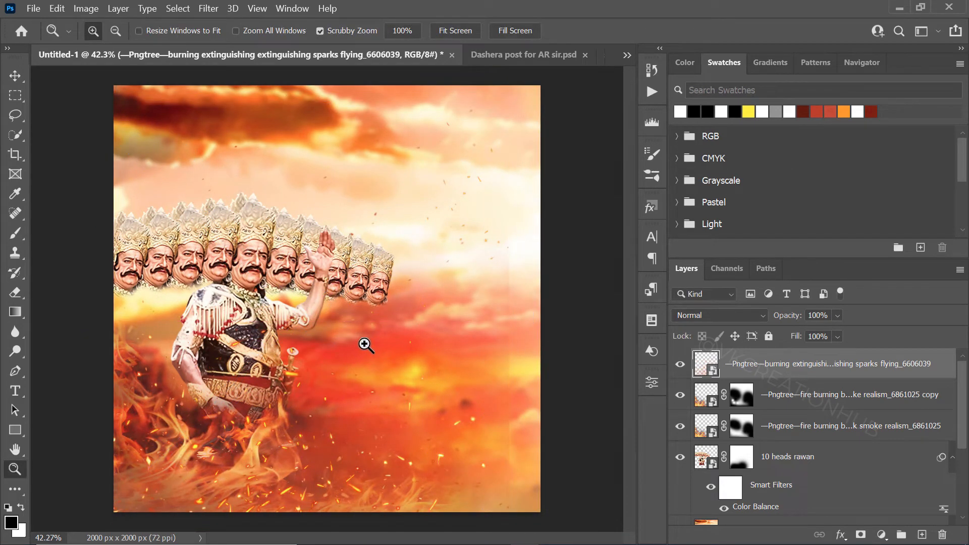
Add a layer mask to the sparks layer and brush out its hard right and top edges in black at 300 px.
{"action": "left_click", "coordinate": [861, 534]}
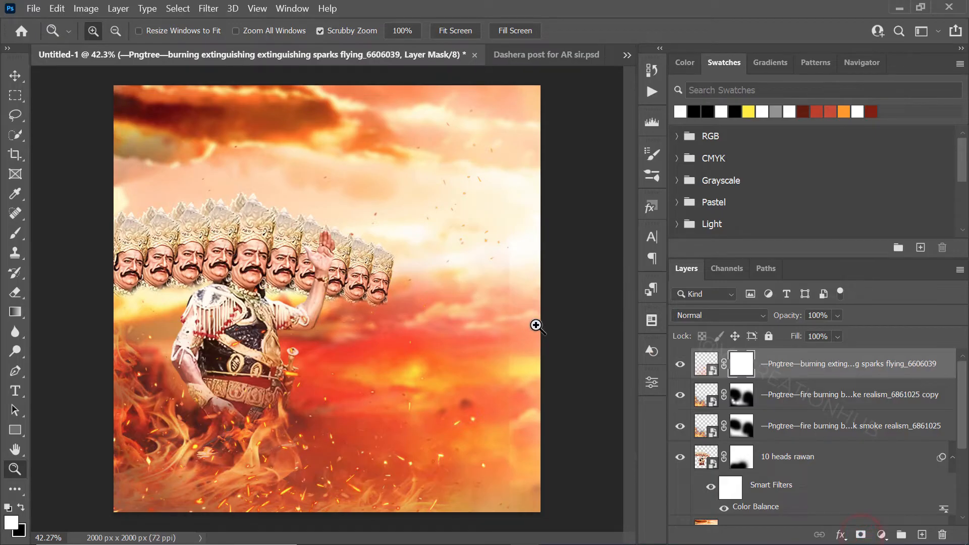
{"action": "key", "text": "b"}
{"action": "left_click_drag", "start_coordinate": [526, 462], "coordinate": [523, 385]}
{"action": "key", "text": "x"}
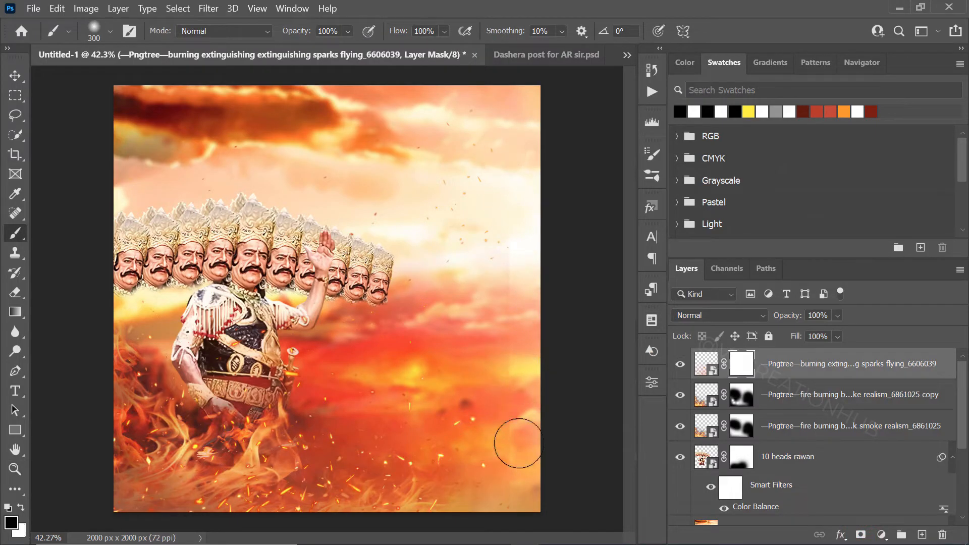
{"action": "mouse_move", "coordinate": [517, 463]}
{"action": "left_mouse_down"}
{"action": "mouse_move", "coordinate": [516, 115]}
{"action": "mouse_move", "coordinate": [525, 356]}
{"action": "left_mouse_up"}
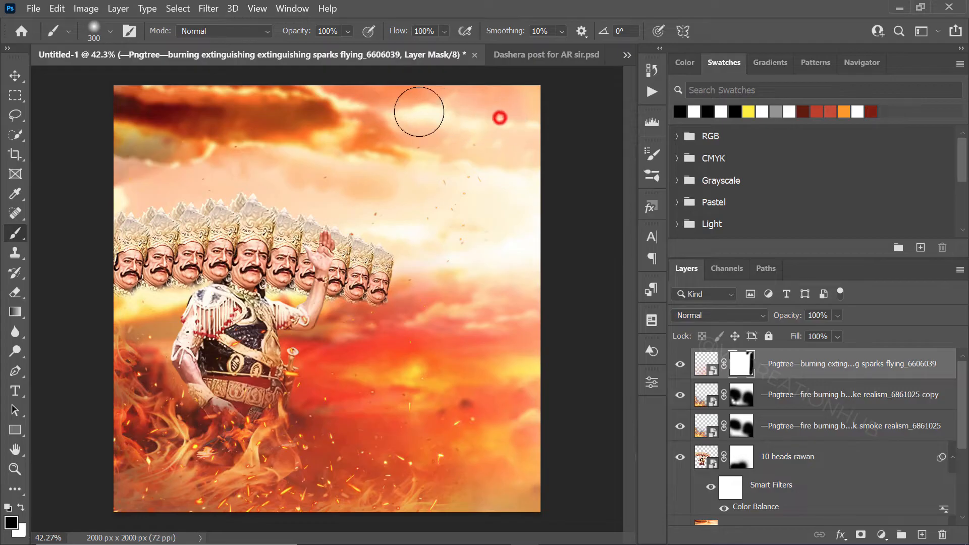
Place the embedded image ram hd and shrink it into the lower-right corner of the canvas.
{"action": "key", "text": "z"}
{"action": "right_click", "coordinate": [421, 227]}
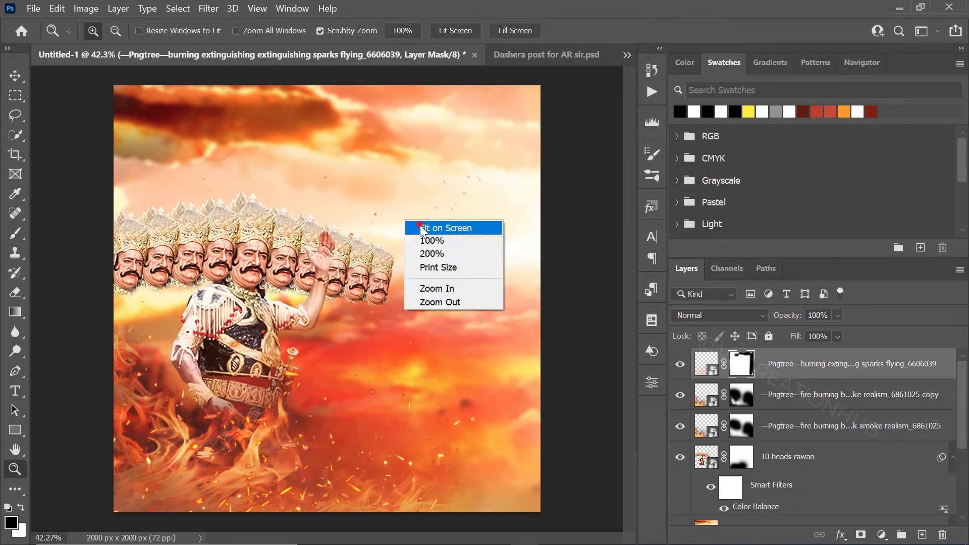
{"action": "left_click", "coordinate": [420, 226]}
{"action": "left_click_drag", "start_coordinate": [417, 227], "coordinate": [399, 227]}
{"action": "left_click", "coordinate": [481, 355]}
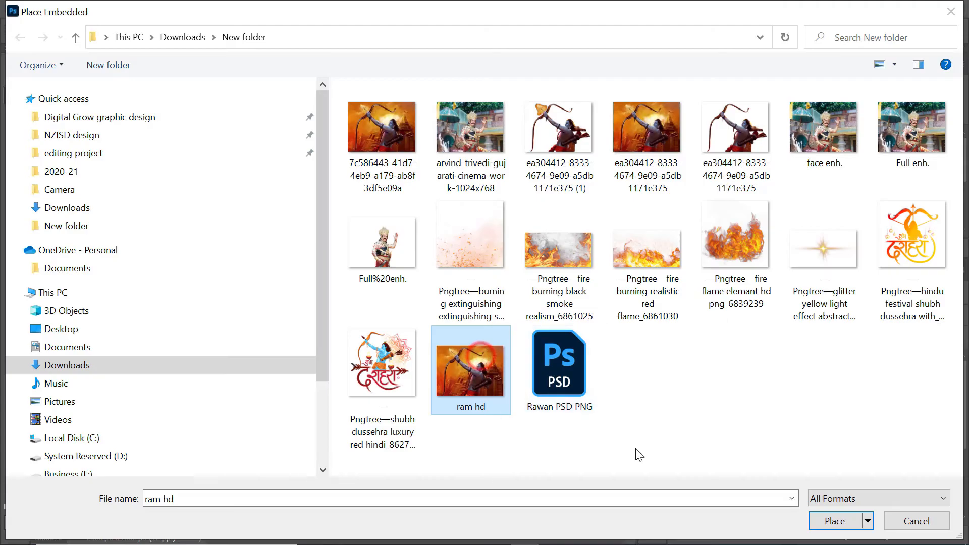
{"action": "left_click", "coordinate": [834, 522]}
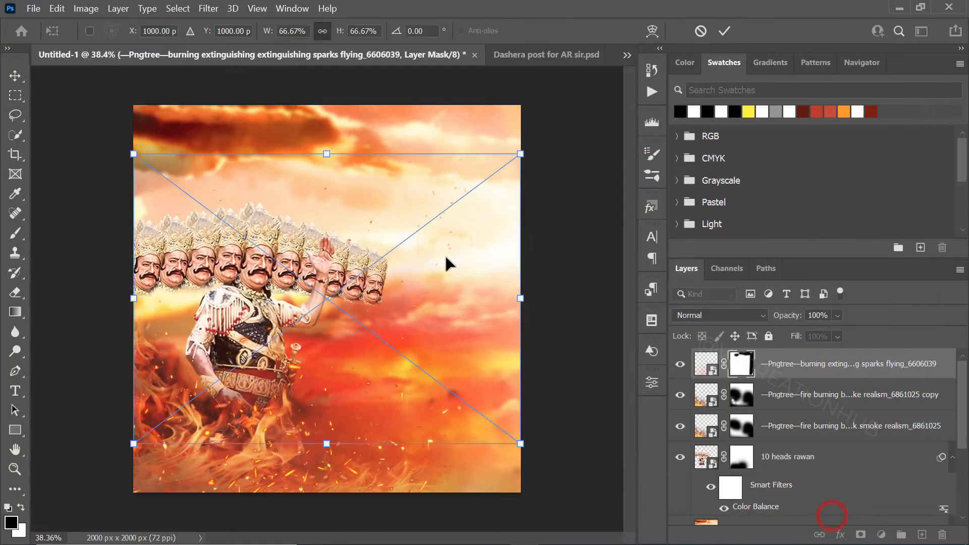
{"action": "left_click_drag", "start_coordinate": [134, 154], "coordinate": [329, 329]}
{"action": "key", "text": "Return"}
Apply Curves to ram hd, raising the upper midtones and anchoring the shadows at input 78, output 81.
{"action": "key", "text": "ctrl+m"}
{"action": "left_click_drag", "start_coordinate": [444, 177], "coordinate": [437, 162]}
{"action": "left_click_drag", "start_coordinate": [322, 58], "coordinate": [511, 38]}
{"action": "left_click_drag", "start_coordinate": [624, 150], "coordinate": [579, 186]}
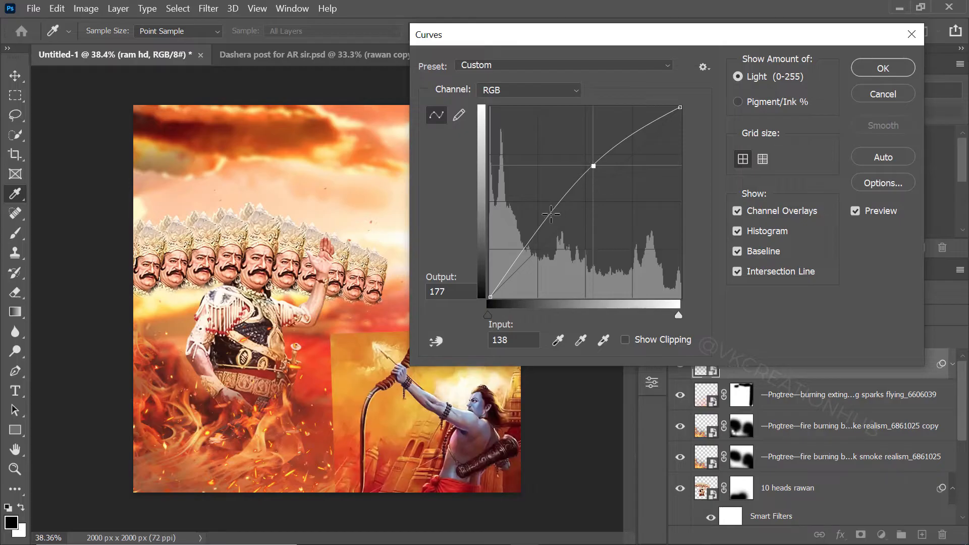
{"action": "left_click_drag", "start_coordinate": [544, 223], "coordinate": [546, 237]}
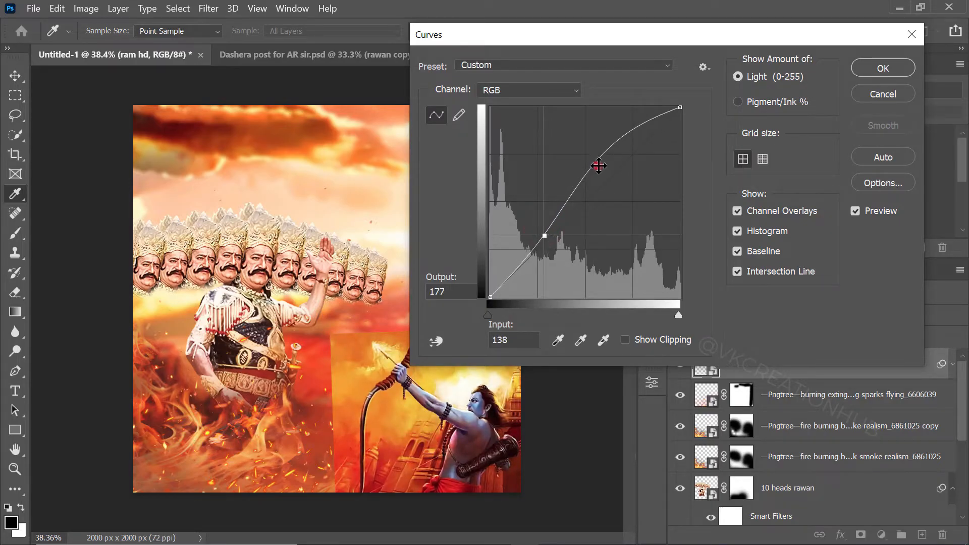
{"action": "left_click", "coordinate": [597, 166]}
{"action": "left_click_drag", "start_coordinate": [539, 229], "coordinate": [548, 236]}
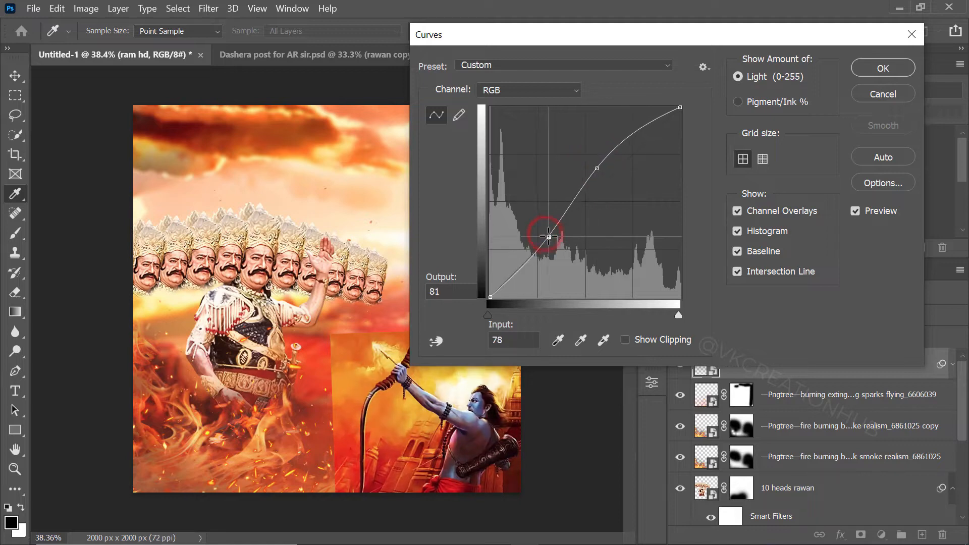
{"action": "left_click", "coordinate": [863, 67]}
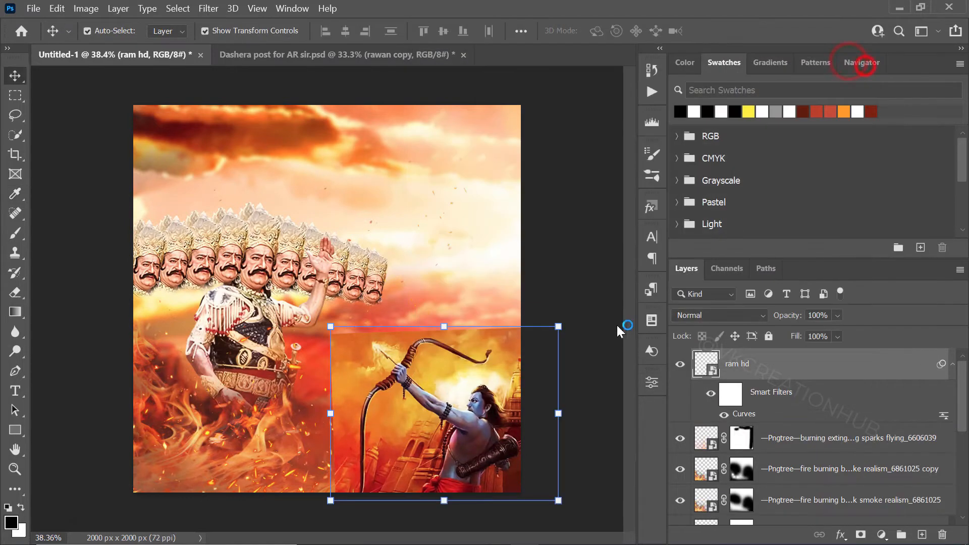
Add a layer mask to ram hd and brush out its upper edge above the archer with a large soft black brush.
{"action": "left_click", "coordinate": [860, 536]}
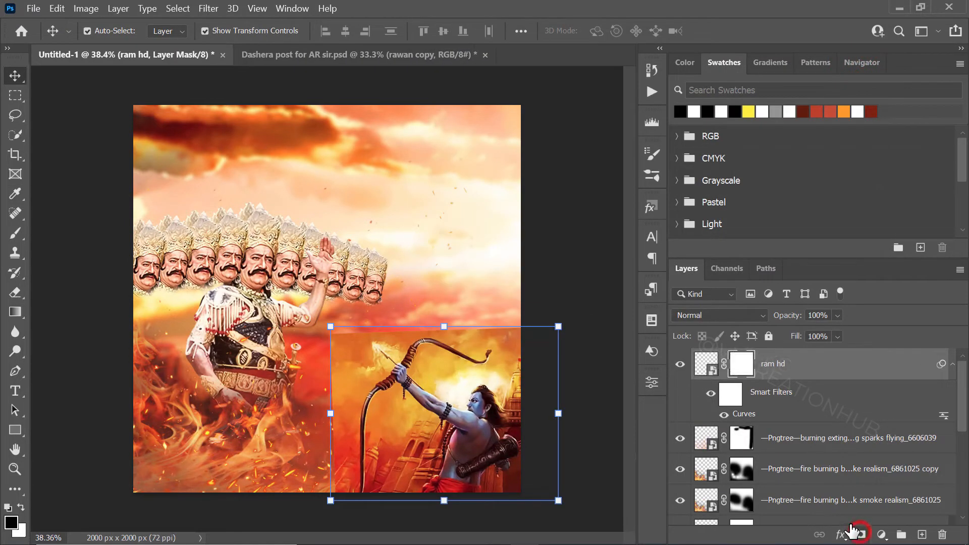
{"action": "key", "text": "b"}
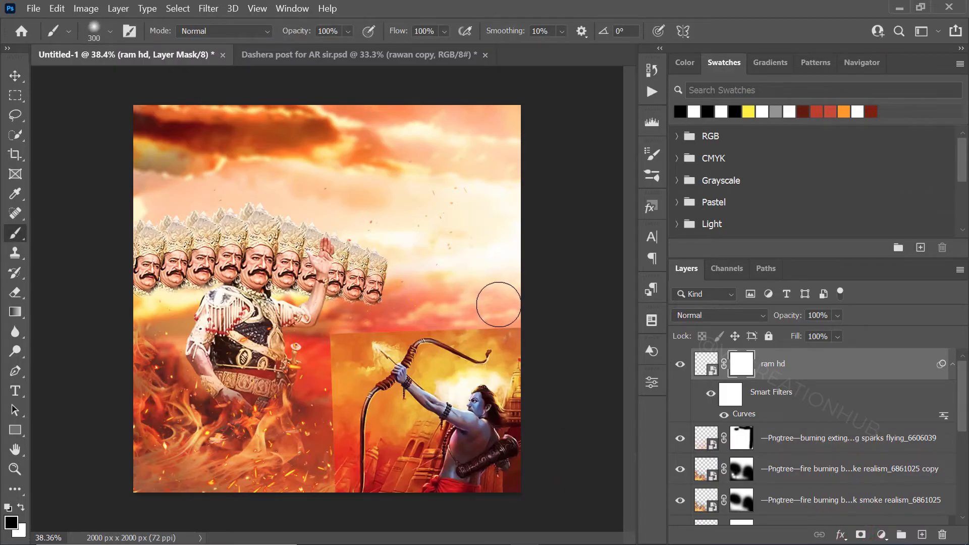
{"action": "left_click", "coordinate": [534, 286]}
{"action": "key", "text": "bracketleft"}
{"action": "key", "text": "bracketleft"}
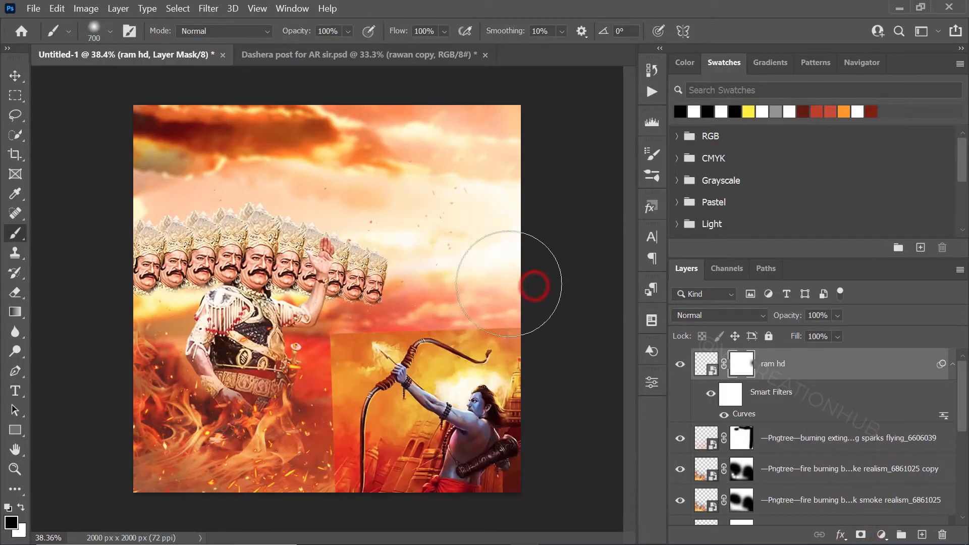
{"action": "left_click", "coordinate": [511, 301]}
{"action": "left_click", "coordinate": [476, 295]}
{"action": "left_click", "coordinate": [475, 291]}
{"action": "left_click", "coordinate": [495, 286]}
{"action": "left_click", "coordinate": [426, 281]}
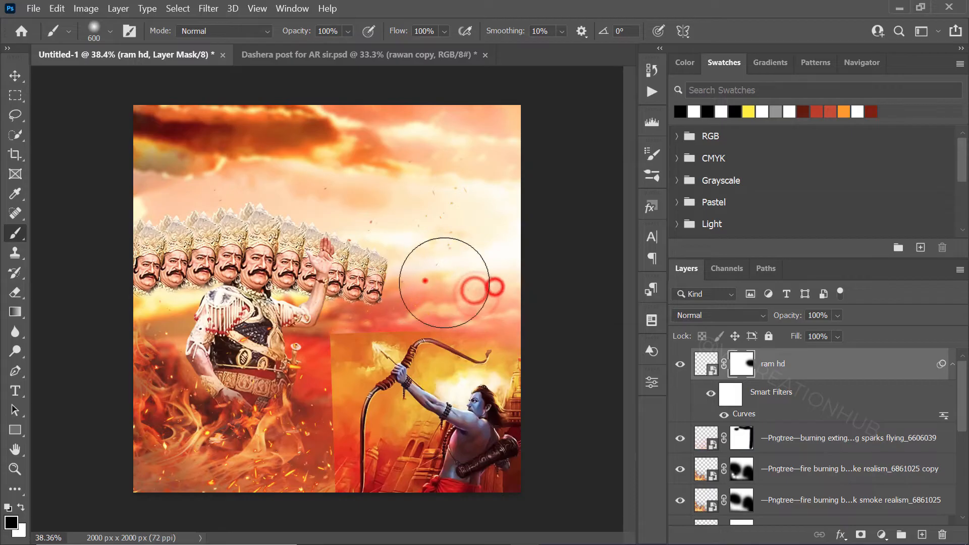
{"action": "left_click", "coordinate": [428, 288]}
Mask the ram hd background around the arrow tip and down the image's left edge, using a smaller 200–300 px brush.
{"action": "key", "text": "bracketleft"}
{"action": "key", "text": "bracketleft"}
{"action": "key", "text": "bracketleft"}
{"action": "key", "text": "bracketleft"}
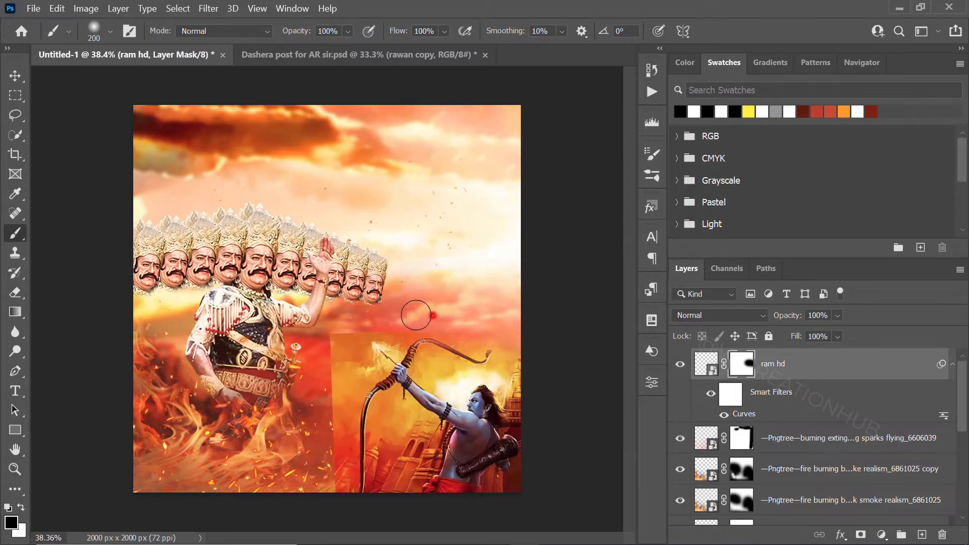
{"action": "left_click", "coordinate": [397, 322]}
{"action": "left_click", "coordinate": [395, 322]}
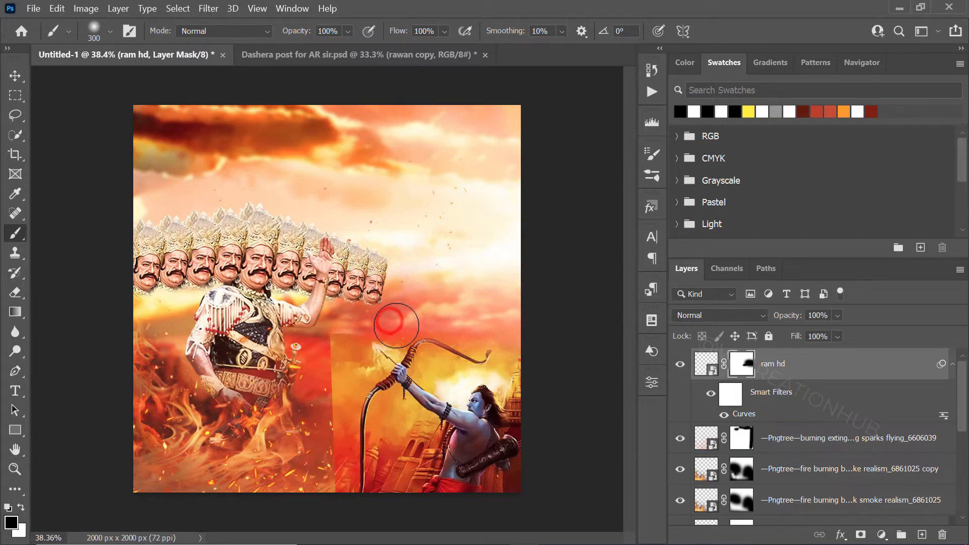
{"action": "key", "text": "bracketright"}
{"action": "left_click", "coordinate": [391, 307]}
{"action": "left_click", "coordinate": [369, 317]}
{"action": "left_click", "coordinate": [332, 340]}
{"action": "left_click", "coordinate": [320, 406]}
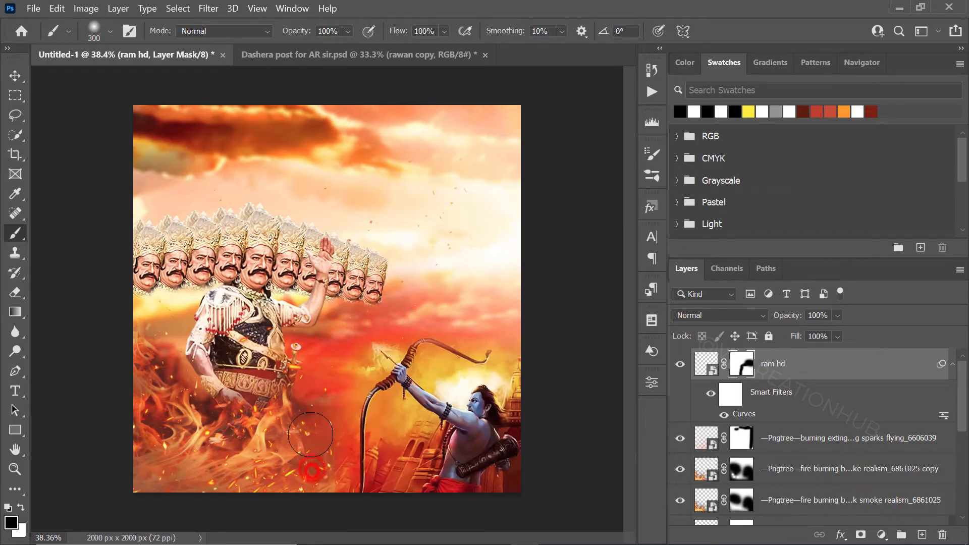
Fade the remaining lower-left and upper edges of ram hd on its mask with a 500 px black brush.
{"action": "left_click", "coordinate": [292, 512]}
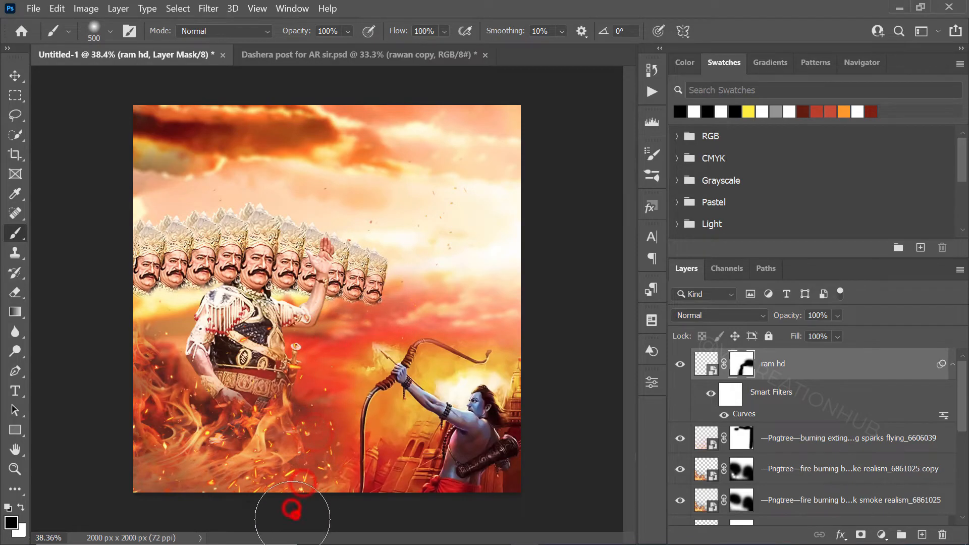
{"action": "left_click", "coordinate": [289, 480]}
{"action": "left_click", "coordinate": [289, 431]}
{"action": "left_click", "coordinate": [267, 449]}
{"action": "left_click", "coordinate": [478, 275]}
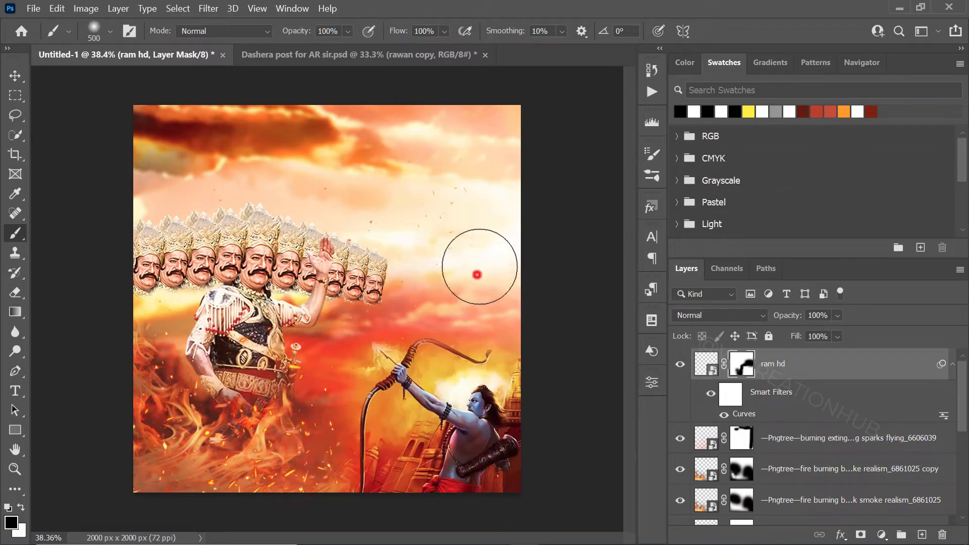
{"action": "left_click", "coordinate": [458, 276]}
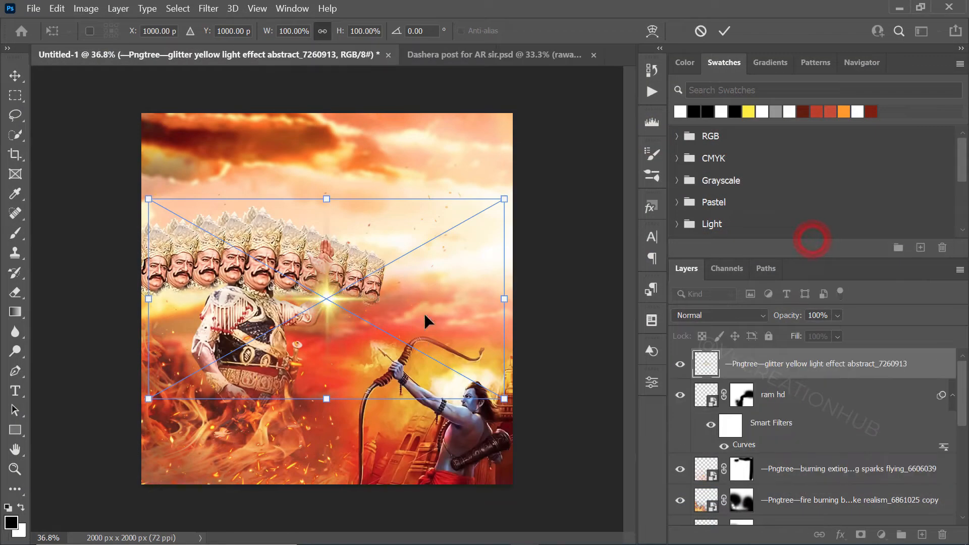
Scale the glitter yellow light to about 55.6%, rotate it about 35°, and place it on the archer's arrow tip.
{"action": "left_click_drag", "start_coordinate": [426, 320], "coordinate": [420, 362]}
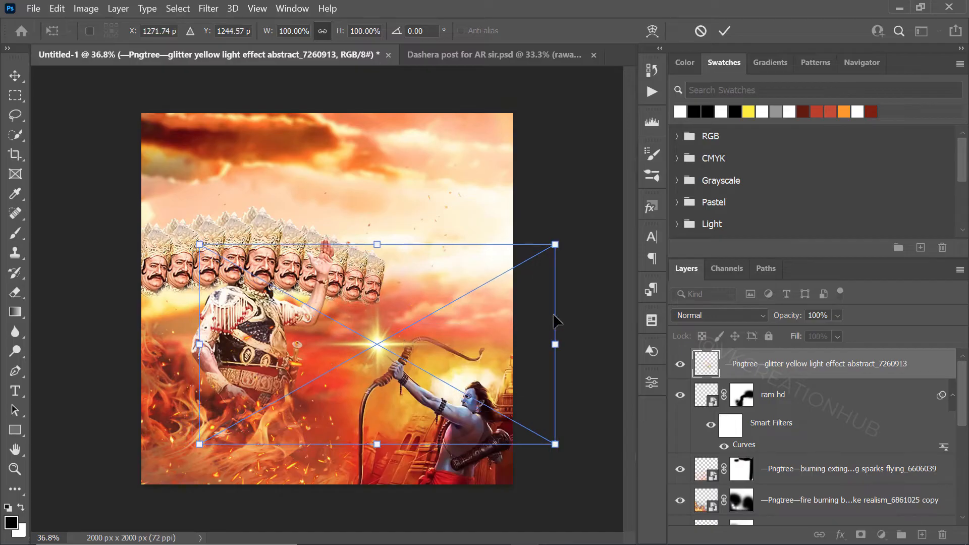
{"action": "left_click_drag", "start_coordinate": [555, 244], "coordinate": [496, 277]}
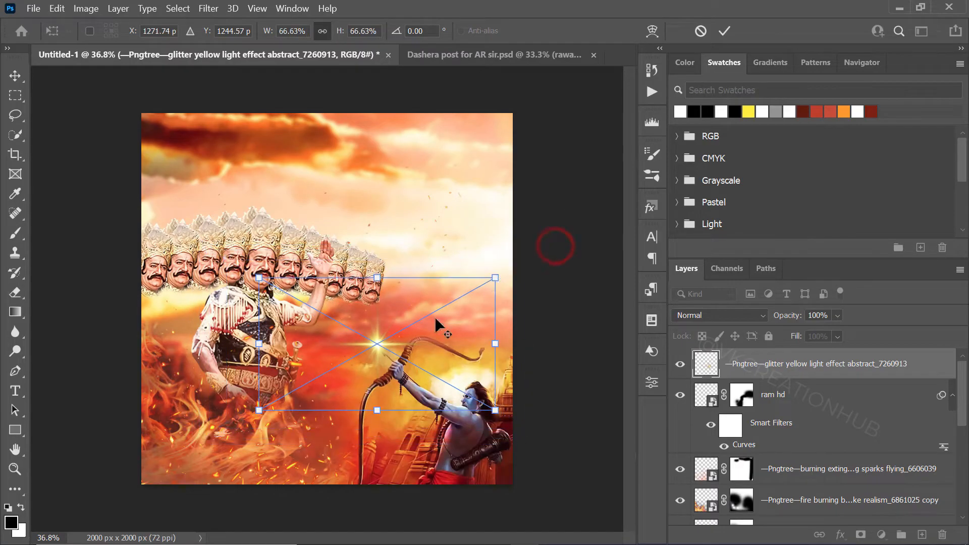
{"action": "left_click_drag", "start_coordinate": [395, 342], "coordinate": [392, 348]}
{"action": "left_click_drag", "start_coordinate": [528, 252], "coordinate": [605, 357]}
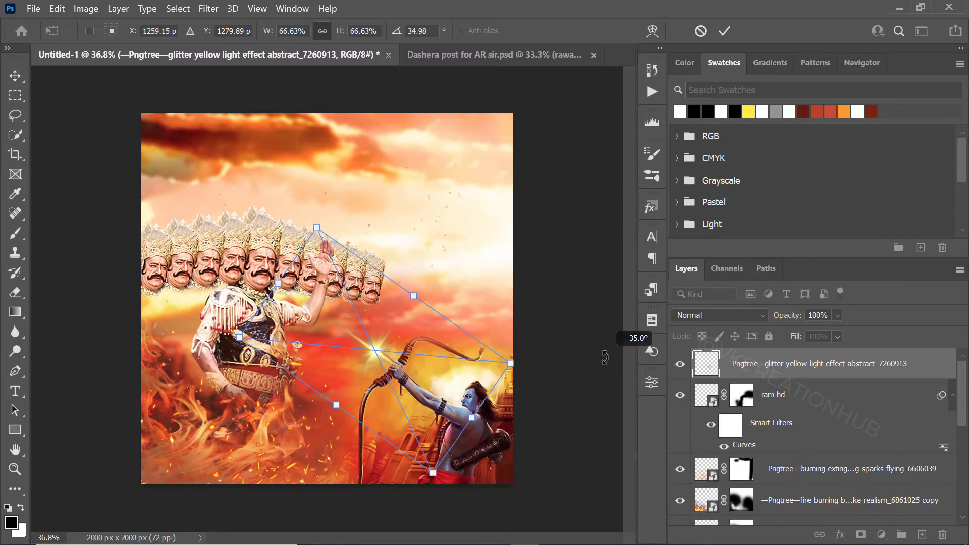
{"action": "left_click_drag", "start_coordinate": [508, 363], "coordinate": [485, 362]}
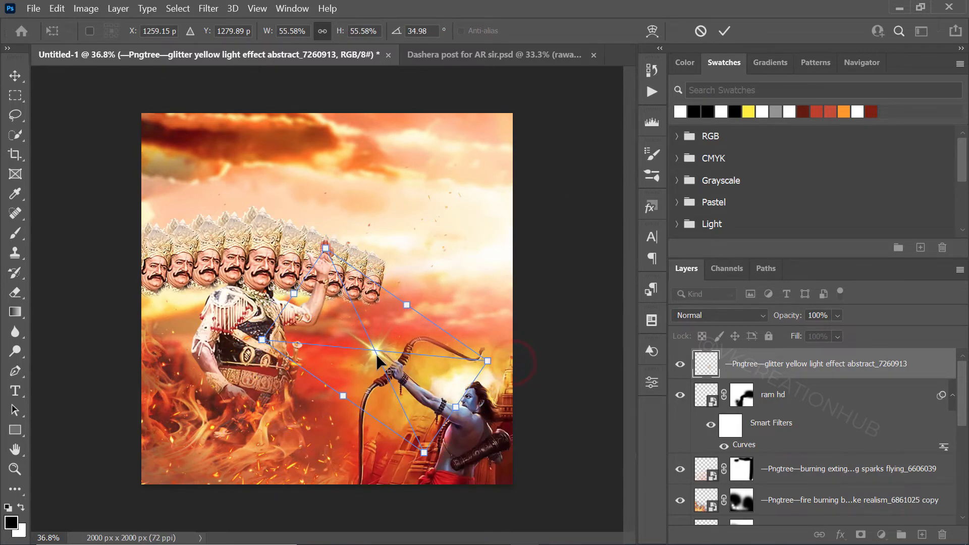
{"action": "mouse_move", "coordinate": [378, 345]}
{"action": "left_mouse_down"}
{"action": "mouse_move", "coordinate": [389, 340]}
{"action": "mouse_move", "coordinate": [373, 337]}
{"action": "left_mouse_up"}
{"action": "key", "text": "Return"}
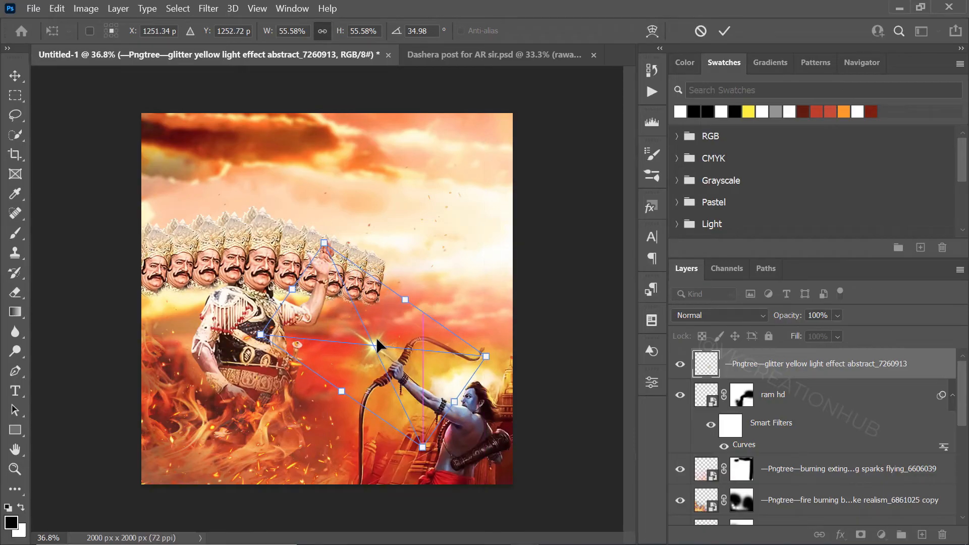
Set the glitter light layer's blend mode to Luminosity and inspect the flare at the arrow tip up close.
{"action": "key", "text": "z"}
{"action": "left_click", "coordinate": [711, 315]}
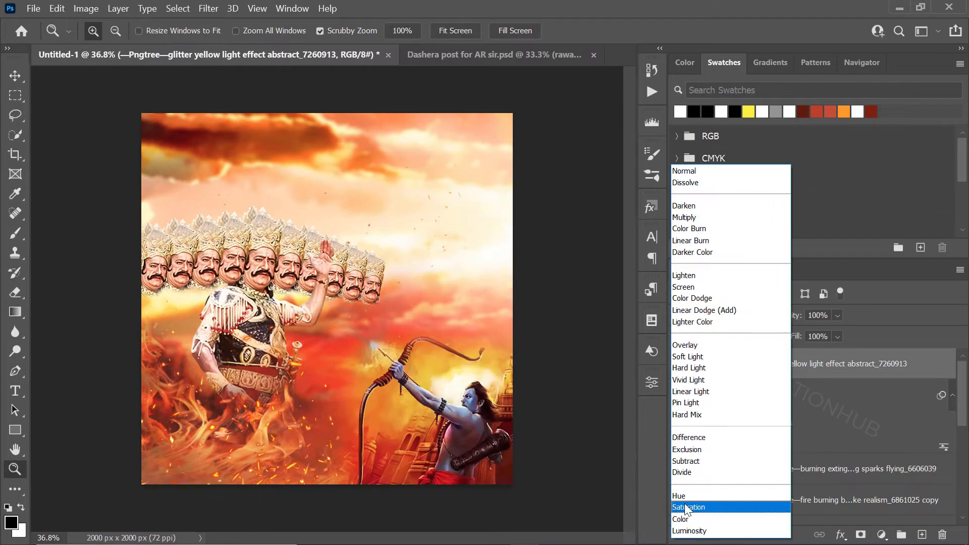
{"action": "left_click", "coordinate": [687, 531]}
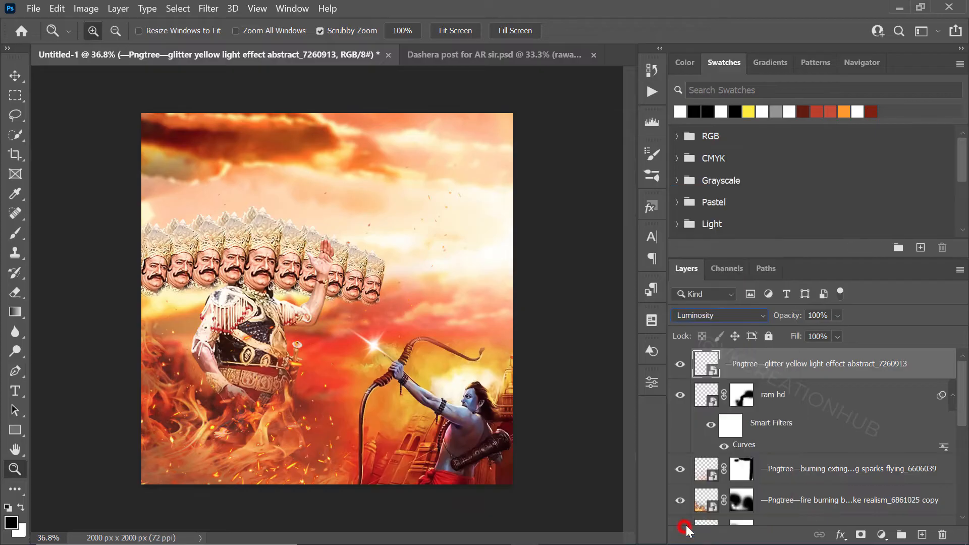
{"action": "right_click", "coordinate": [422, 338]}
{"action": "left_click", "coordinate": [435, 346]}
{"action": "left_click_drag", "start_coordinate": [370, 385], "coordinate": [412, 352]}
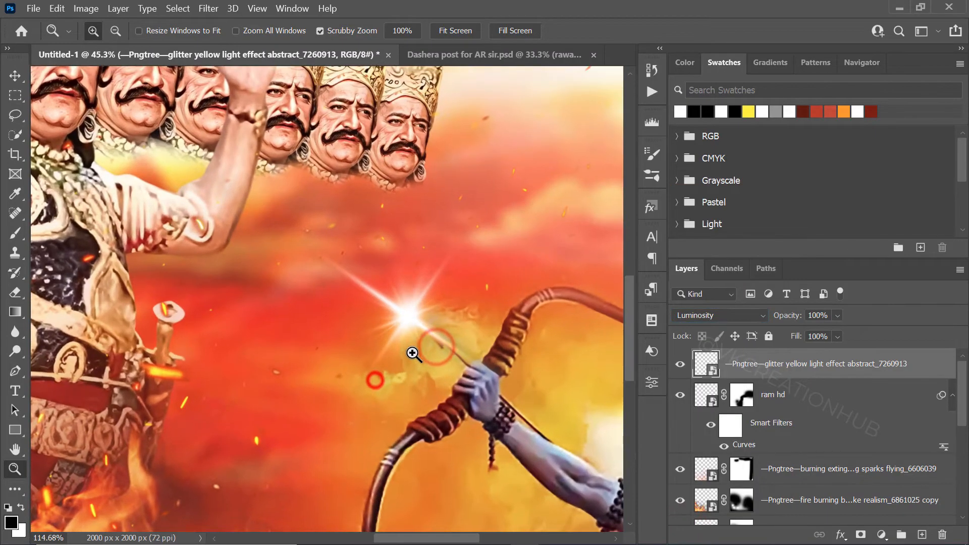
{"action": "left_click", "coordinate": [714, 317]}
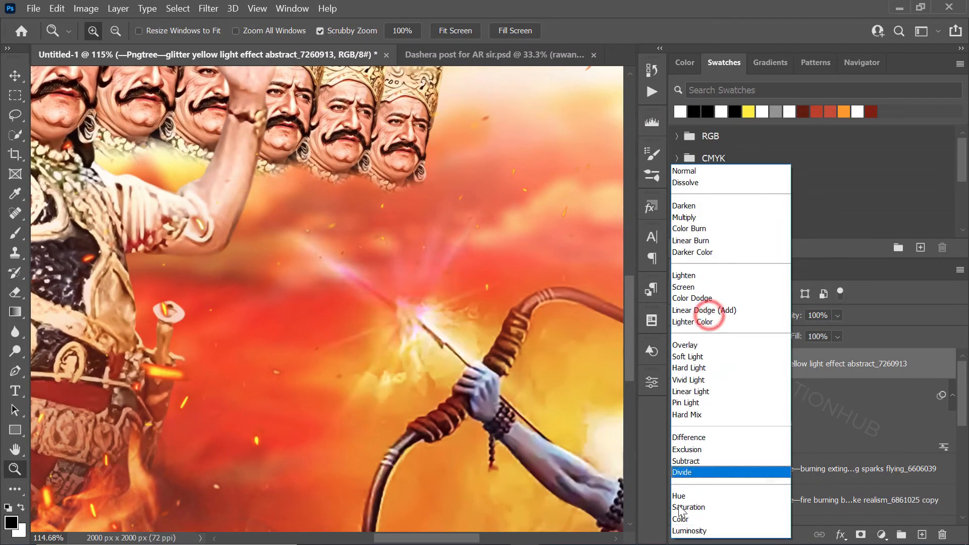
{"action": "left_click", "coordinate": [679, 533]}
{"action": "right_click", "coordinate": [404, 301]}
{"action": "left_click", "coordinate": [412, 313]}
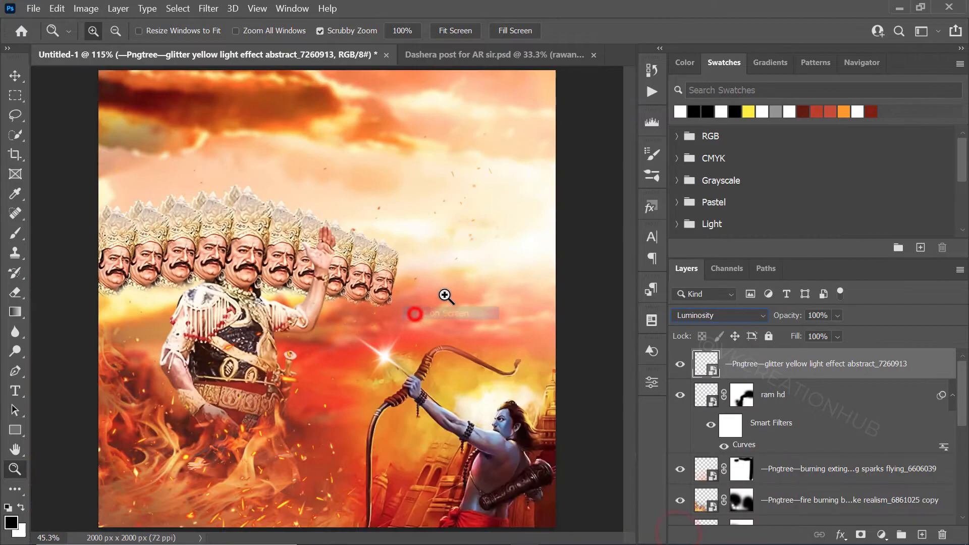
{"action": "left_click_drag", "start_coordinate": [439, 285], "coordinate": [431, 286]}
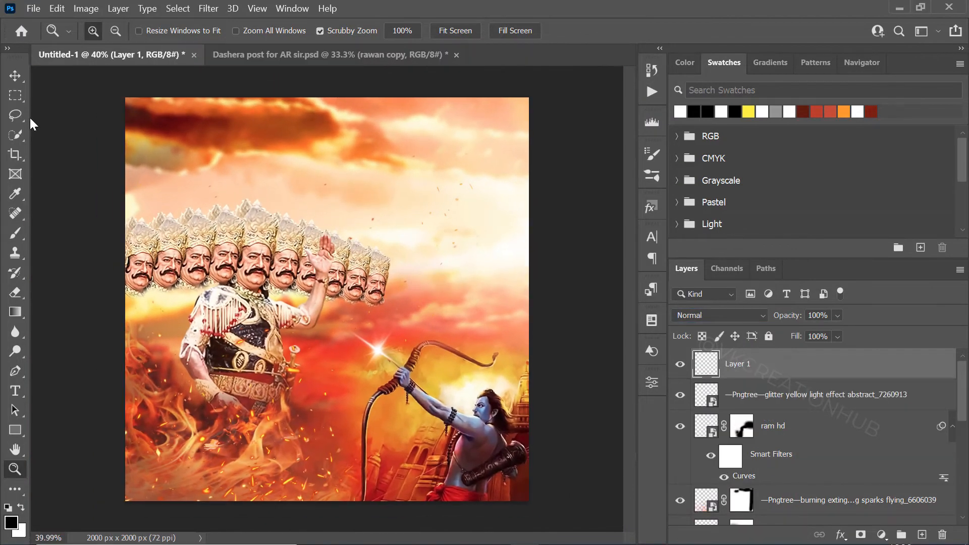
Select a large rectangle inside the canvas edges, feather it by 200 pixels and invert the selection.
{"action": "left_click", "coordinate": [16, 95]}
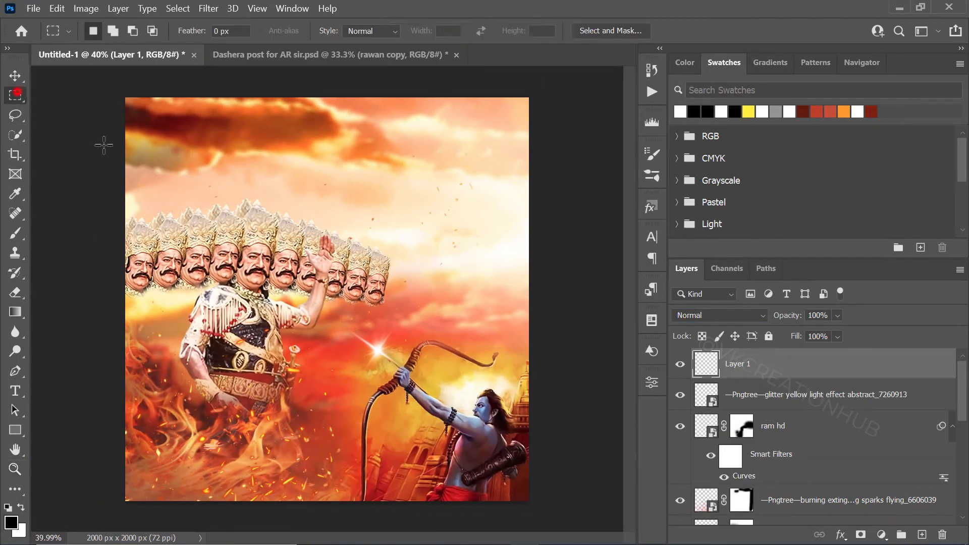
{"action": "left_click_drag", "start_coordinate": [178, 140], "coordinate": [478, 460]}
{"action": "right_click", "coordinate": [393, 220]}
{"action": "left_click", "coordinate": [417, 252]}
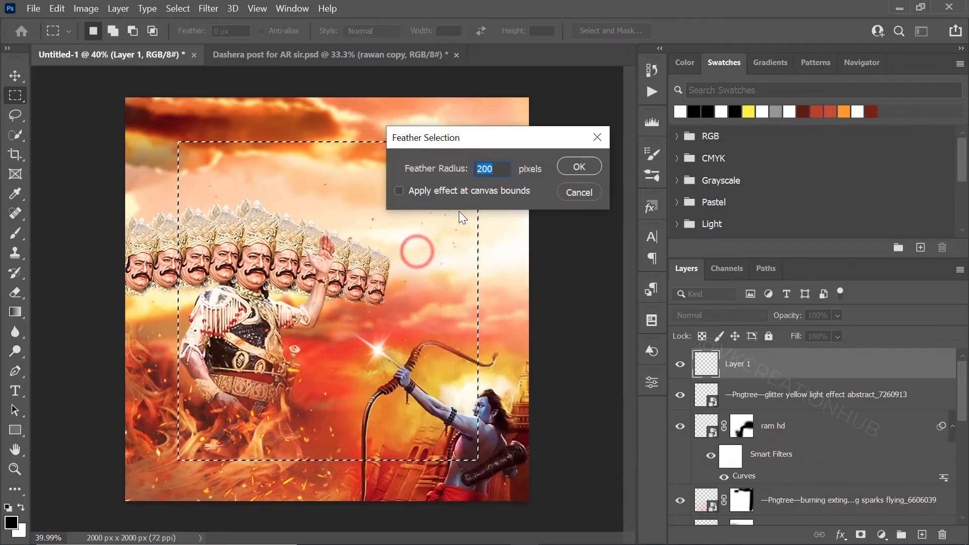
{"action": "left_click", "coordinate": [589, 166]}
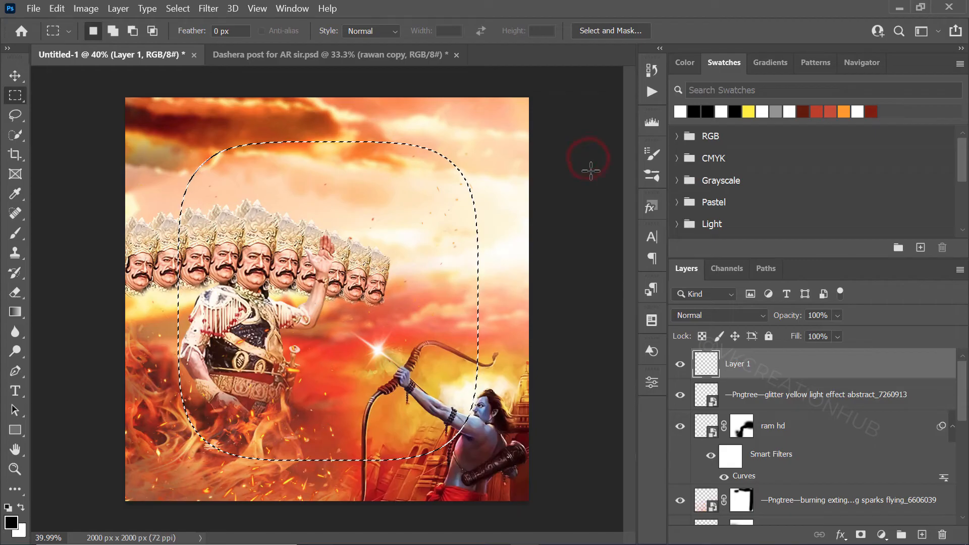
{"action": "key", "text": "ctrl+shift+i"}
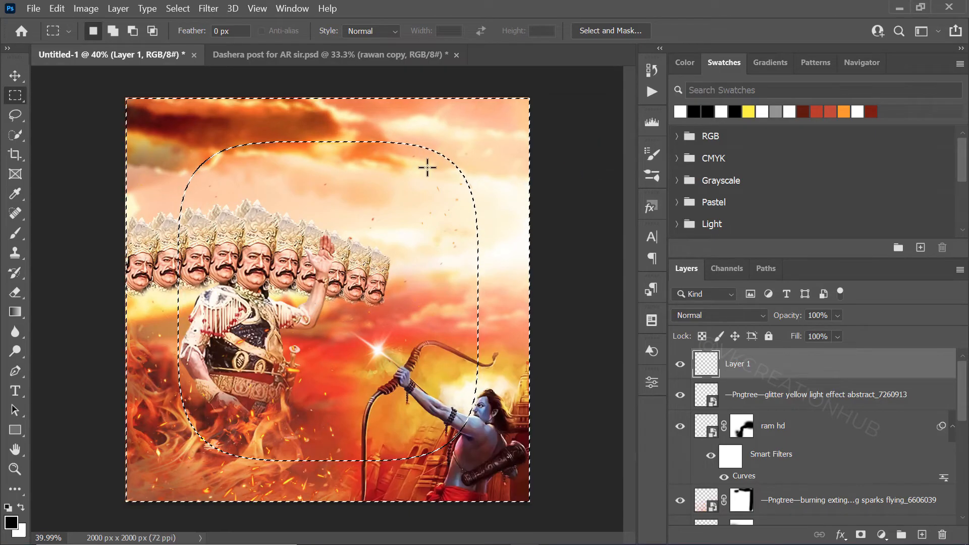
Add a Solid Color fill layer in red c13f21 from the selection and lower its opacity to 81%.
{"action": "left_click", "coordinate": [880, 535]}
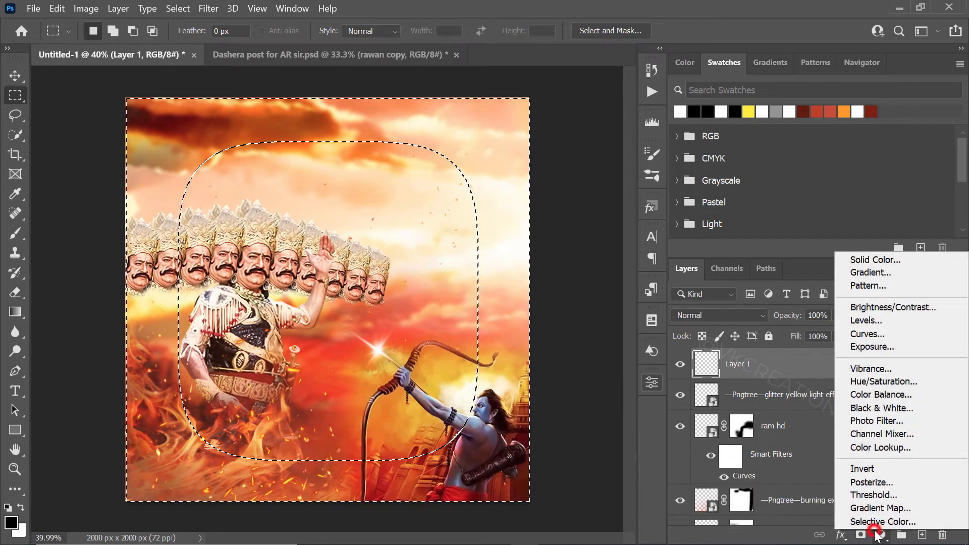
{"action": "left_click", "coordinate": [881, 259]}
{"action": "left_click_drag", "start_coordinate": [504, 67], "coordinate": [824, 75]}
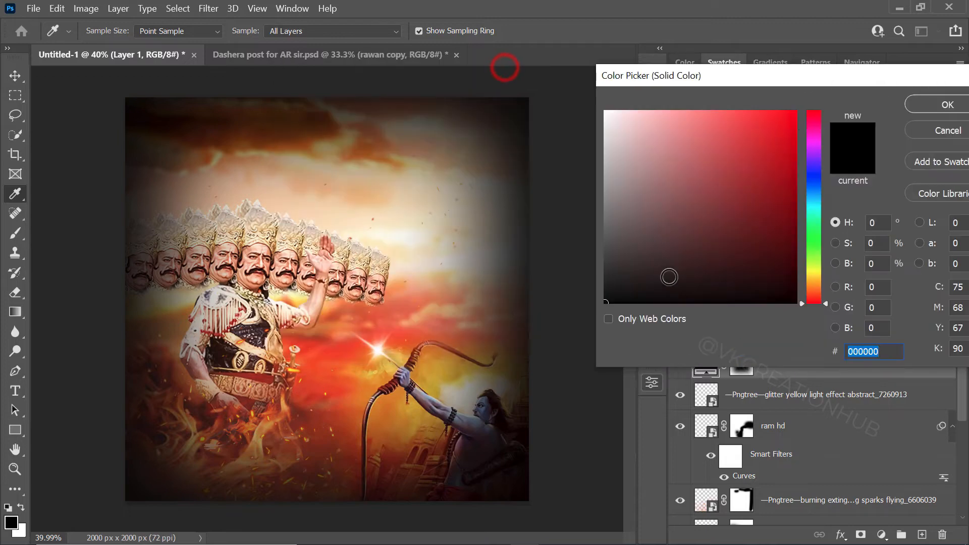
{"action": "left_click_drag", "start_coordinate": [809, 295], "coordinate": [817, 294]}
{"action": "left_click", "coordinate": [781, 141]}
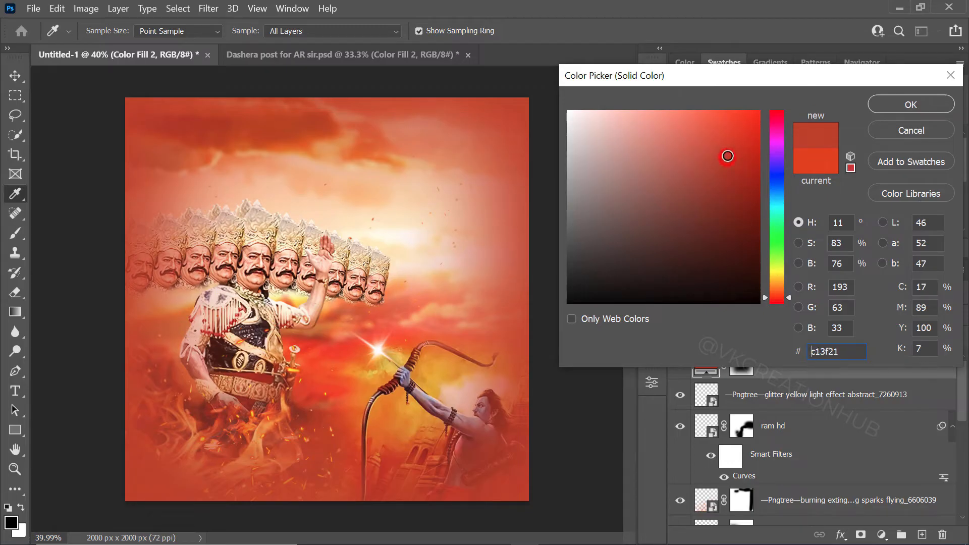
{"action": "left_click", "coordinate": [938, 103]}
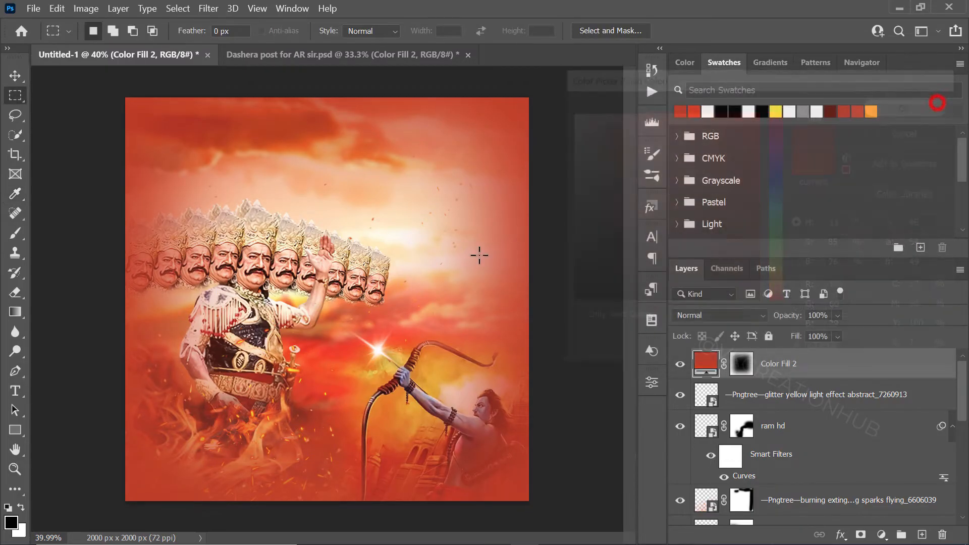
{"action": "left_click_drag", "start_coordinate": [771, 317], "coordinate": [773, 319]}
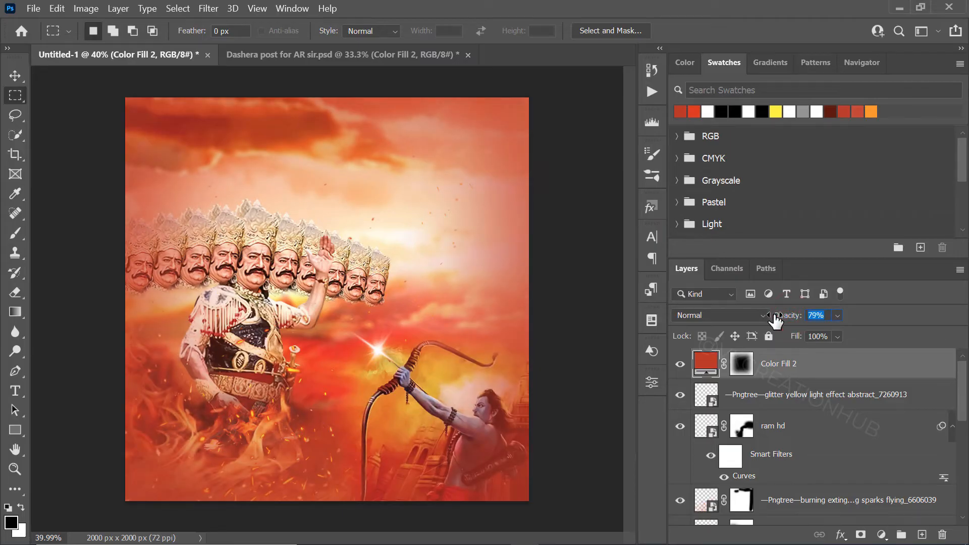
Brush the red vignette off Ravan and the archer on the Color Fill 2 mask with a soft 800 px black brush.
{"action": "left_click", "coordinate": [741, 364]}
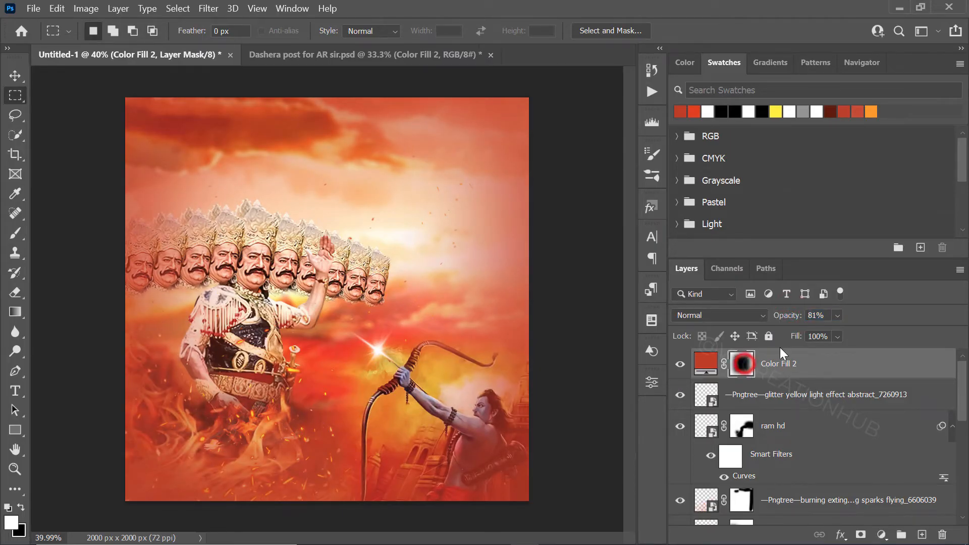
{"action": "key", "text": "b"}
{"action": "key", "text": "x"}
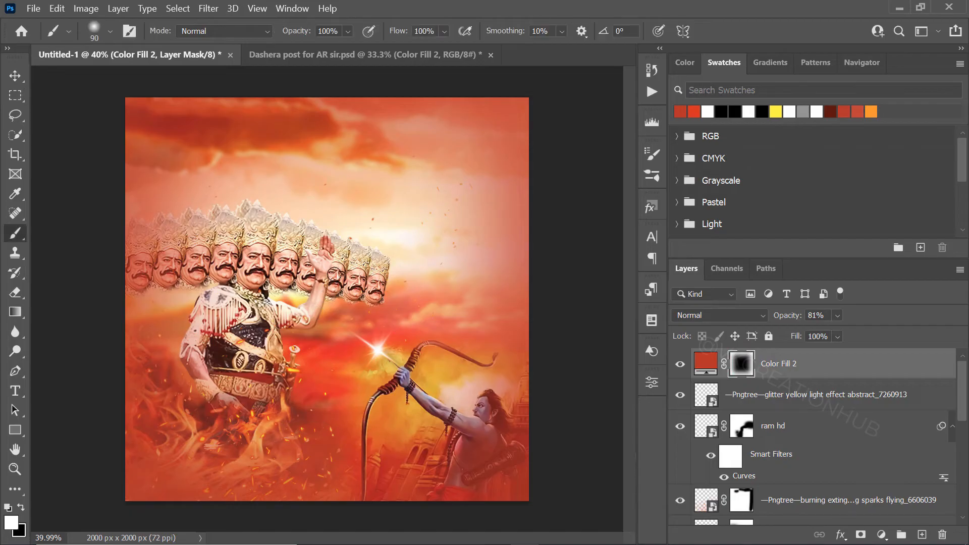
{"action": "key", "text": "bracketright"}
{"action": "key", "text": "bracketright"}
{"action": "key", "text": "bracketright"}
{"action": "key", "text": "bracketright"}
{"action": "key", "text": "bracketright"}
{"action": "key", "text": "bracketright"}
{"action": "key", "text": "bracketright"}
{"action": "key", "text": "bracketright"}
{"action": "key", "text": "bracketright"}
{"action": "key", "text": "bracketright"}
{"action": "key", "text": "bracketright"}
{"action": "key", "text": "bracketright"}
{"action": "key", "text": "x"}
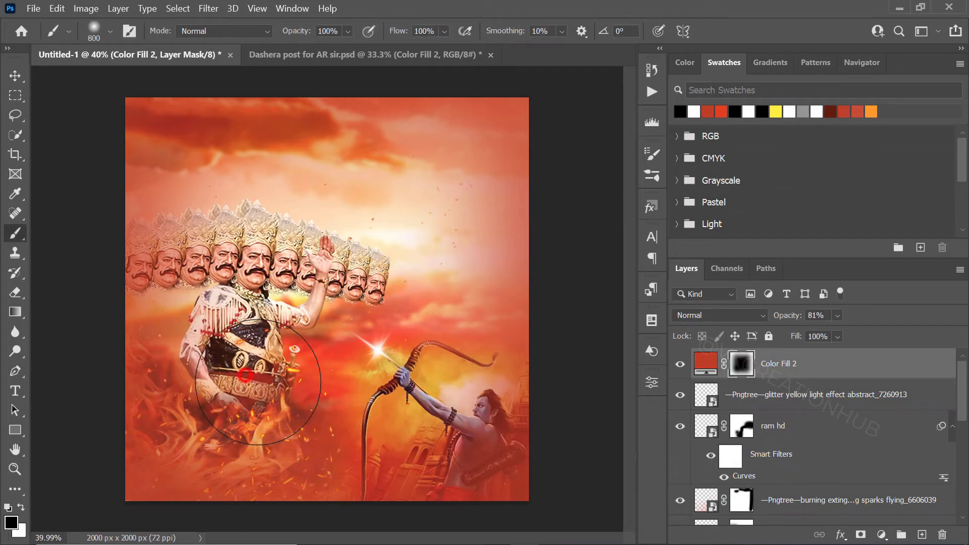
{"action": "mouse_move", "coordinate": [258, 382]}
{"action": "left_mouse_down"}
{"action": "mouse_move", "coordinate": [262, 366]}
{"action": "mouse_move", "coordinate": [188, 266]}
{"action": "mouse_move", "coordinate": [200, 252]}
{"action": "mouse_move", "coordinate": [161, 262]}
{"action": "mouse_move", "coordinate": [302, 237]}
{"action": "mouse_move", "coordinate": [274, 256]}
{"action": "mouse_move", "coordinate": [320, 209]}
{"action": "mouse_move", "coordinate": [400, 238]}
{"action": "left_mouse_up"}
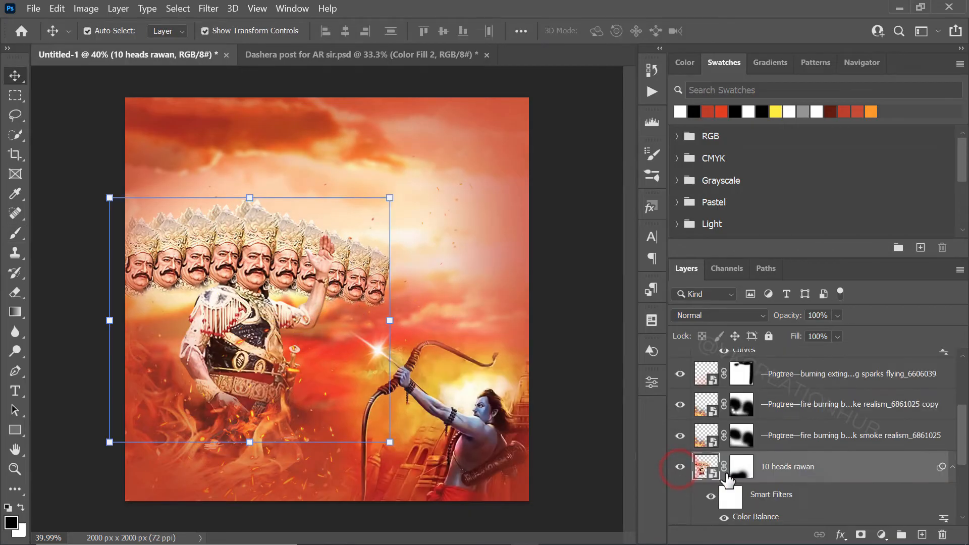
Apply a 6 px Tilt-Shift blur to 10 heads rawan, with a near-vertical focus band centred on the middle head.
{"action": "scroll", "coordinate": [778, 480], "scroll_direction": "down", "scroll_amount": 2}
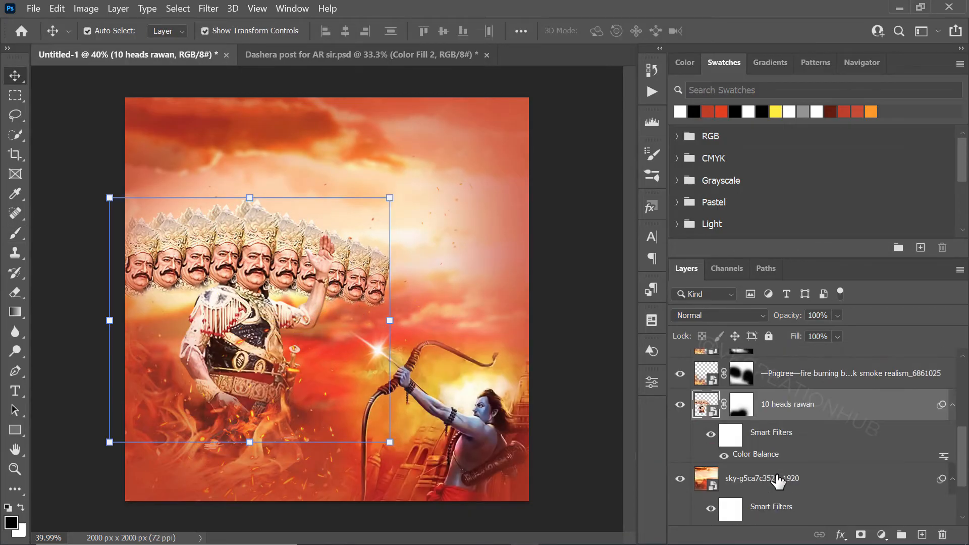
{"action": "left_click", "coordinate": [216, 10]}
{"action": "mouse_move", "coordinate": [353, 202]}
{"action": "left_click", "coordinate": [414, 229]}
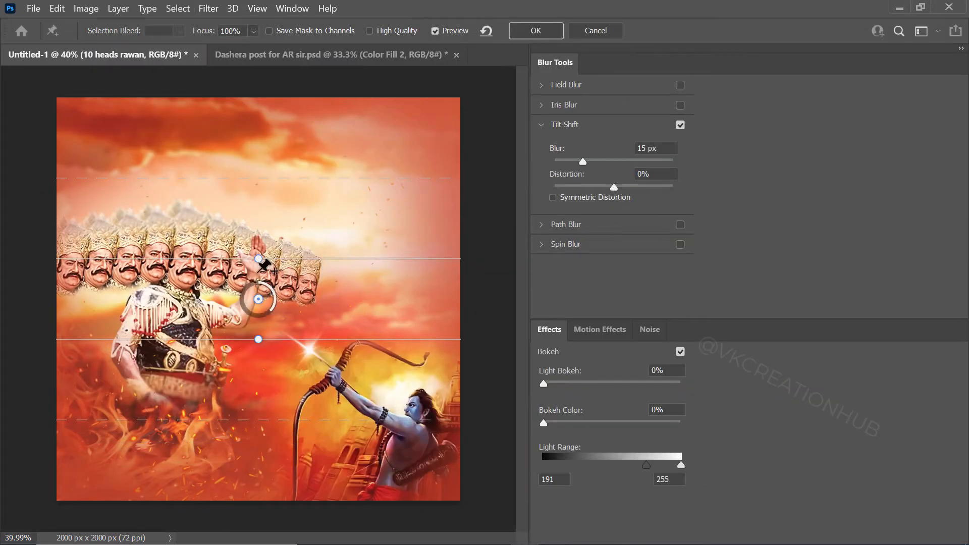
{"action": "left_click_drag", "start_coordinate": [254, 256], "coordinate": [184, 268]}
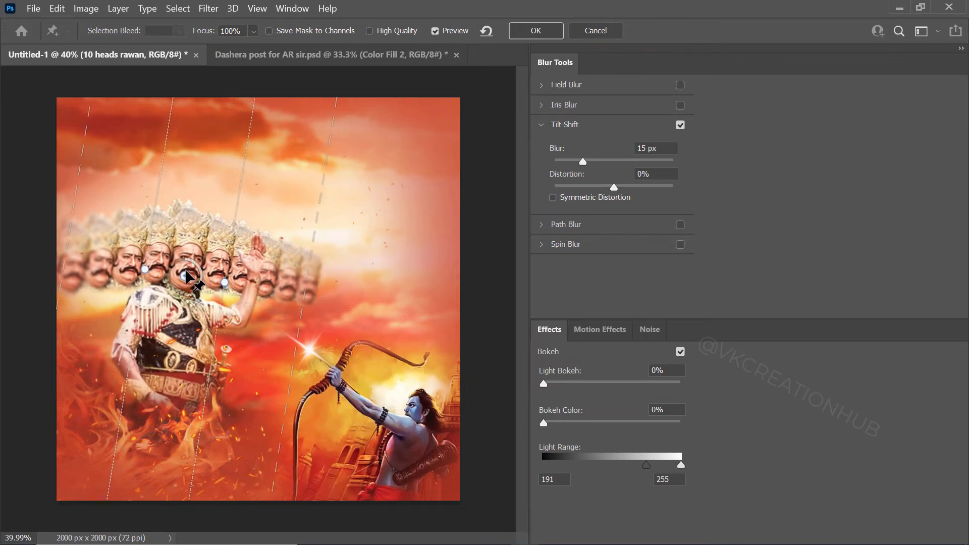
{"action": "scroll", "coordinate": [257, 306], "scroll_direction": "down", "scroll_amount": 2}
{"action": "left_click_drag", "start_coordinate": [120, 256], "coordinate": [89, 253]}
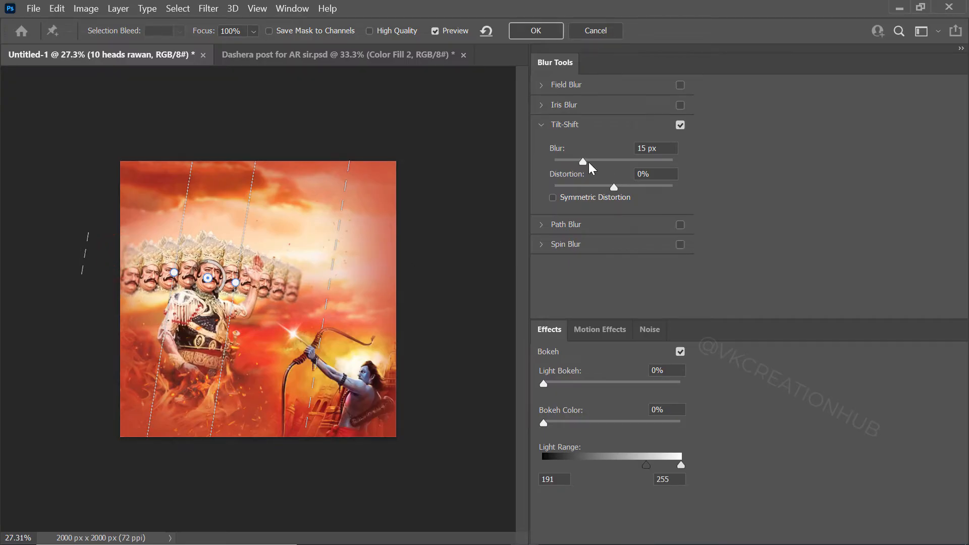
{"action": "mouse_move", "coordinate": [583, 161]}
{"action": "left_mouse_down"}
{"action": "mouse_move", "coordinate": [561, 158]}
{"action": "mouse_move", "coordinate": [569, 163]}
{"action": "left_mouse_up"}
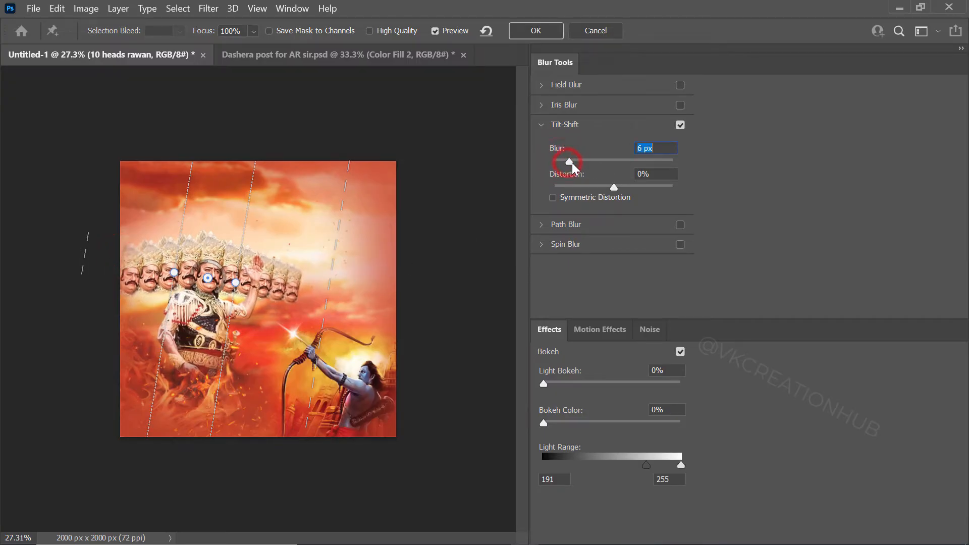
{"action": "left_click", "coordinate": [548, 28]}
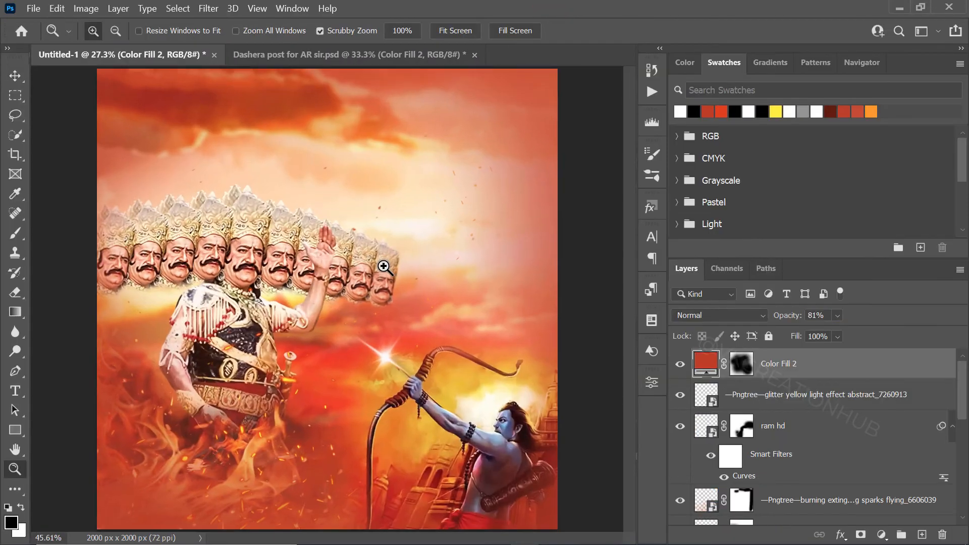
Lower the Tilt-Shift blur on the 10 heads rawan layer to 5 px.
{"action": "left_click_drag", "start_coordinate": [395, 271], "coordinate": [411, 264]}
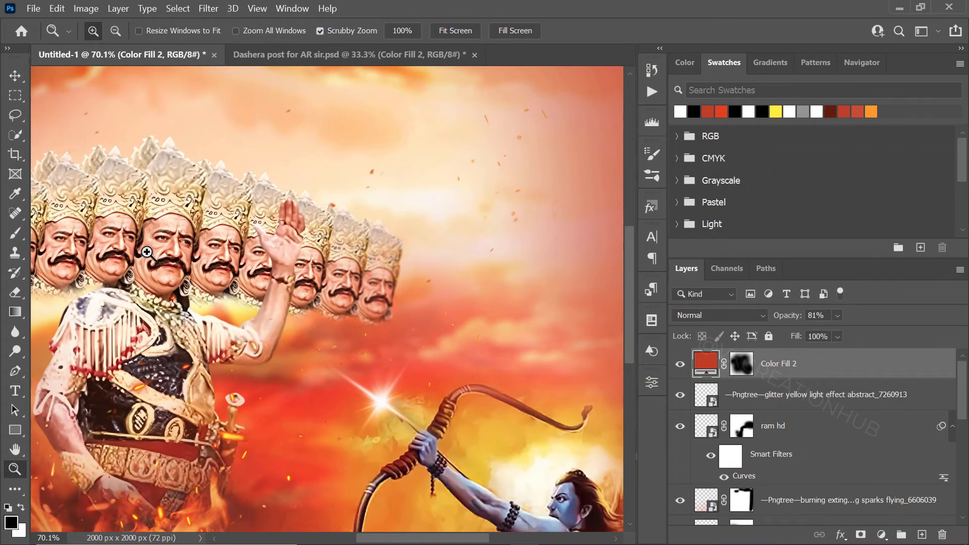
{"action": "left_click_drag", "start_coordinate": [337, 269], "coordinate": [289, 251]}
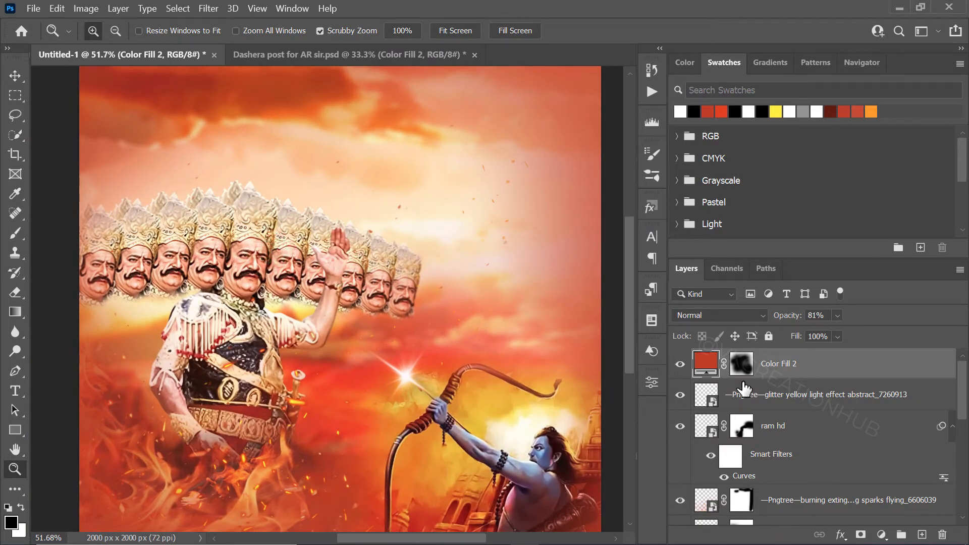
{"action": "key", "text": "v"}
{"action": "left_click", "coordinate": [249, 277]}
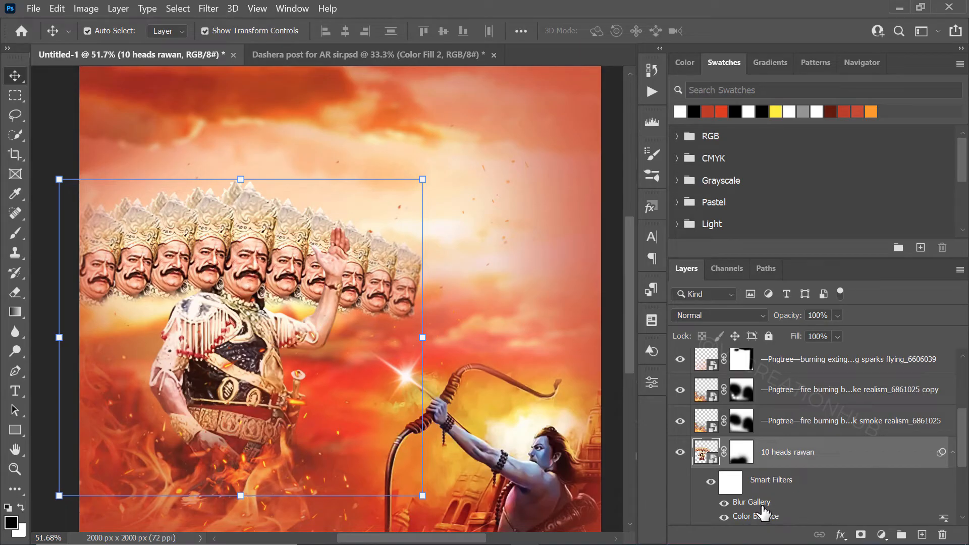
{"action": "scroll", "coordinate": [767, 500], "scroll_direction": "down", "scroll_amount": 2}
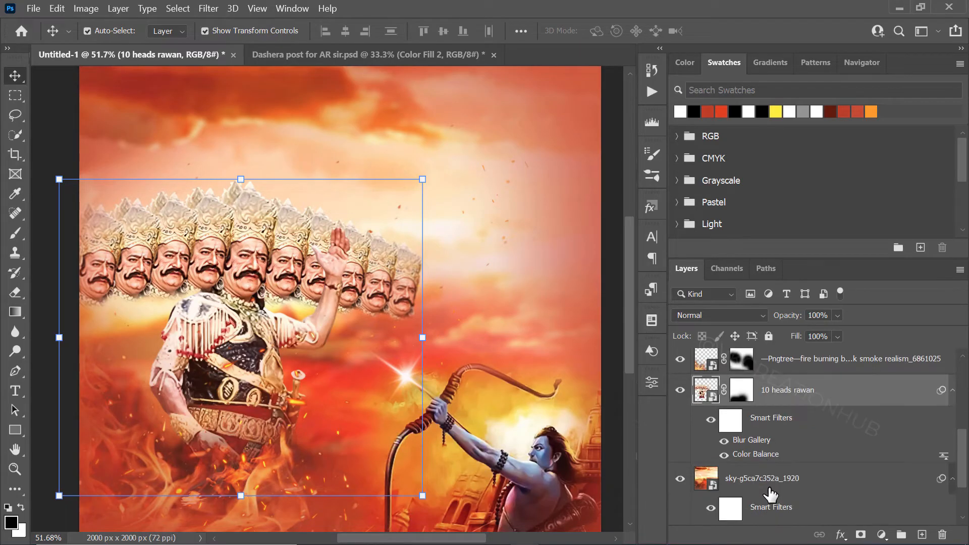
{"action": "double_click", "coordinate": [749, 444]}
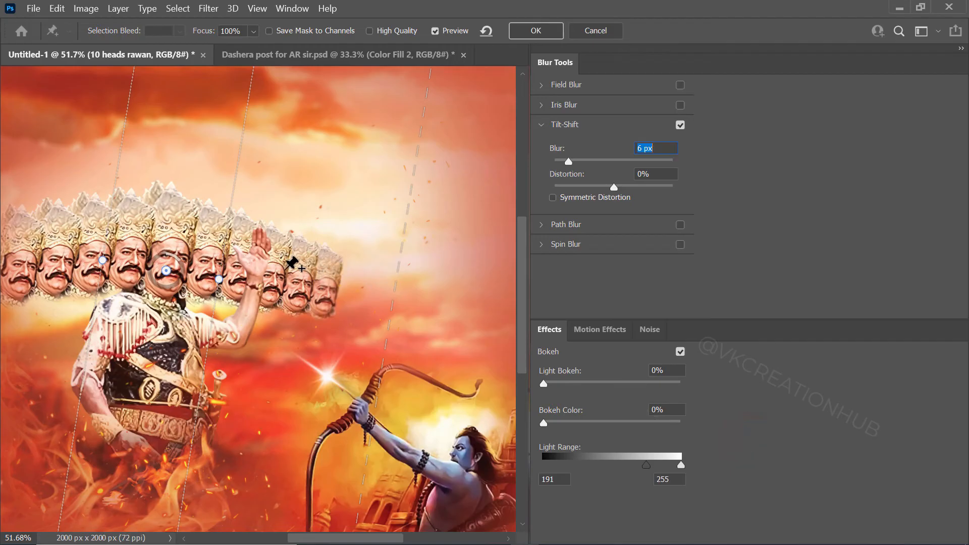
{"action": "left_click_drag", "start_coordinate": [222, 250], "coordinate": [202, 247]}
{"action": "left_click_drag", "start_coordinate": [378, 291], "coordinate": [393, 290]}
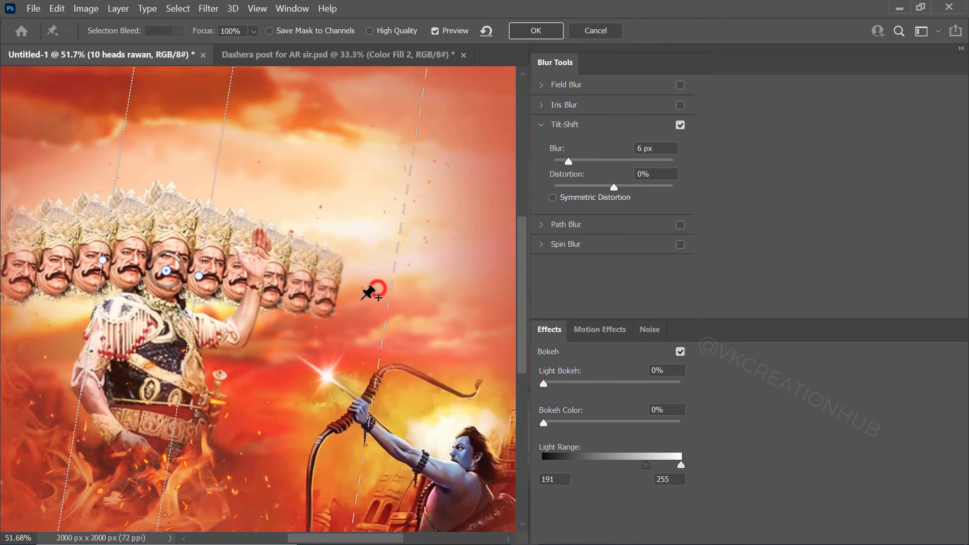
{"action": "left_click", "coordinate": [386, 278]}
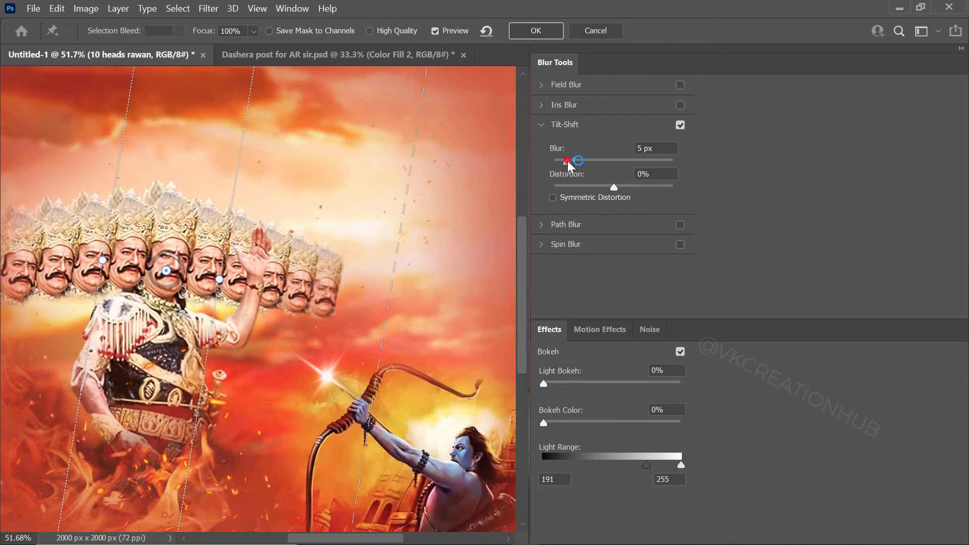
{"action": "left_click", "coordinate": [535, 30]}
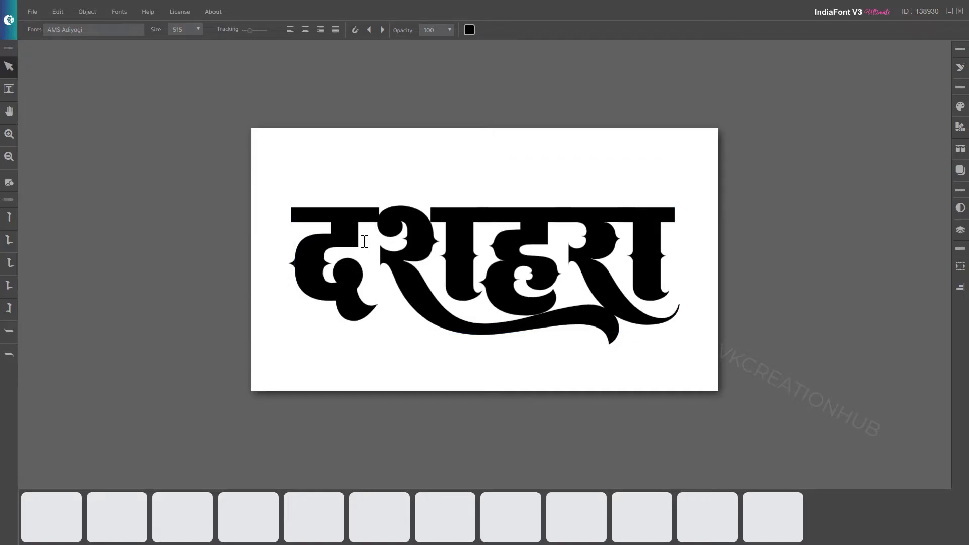
Switch to IndiaFont V3 and look through the alternate glyphs for the first two letters of दशहरा.
{"action": "left_click", "coordinate": [365, 241]}
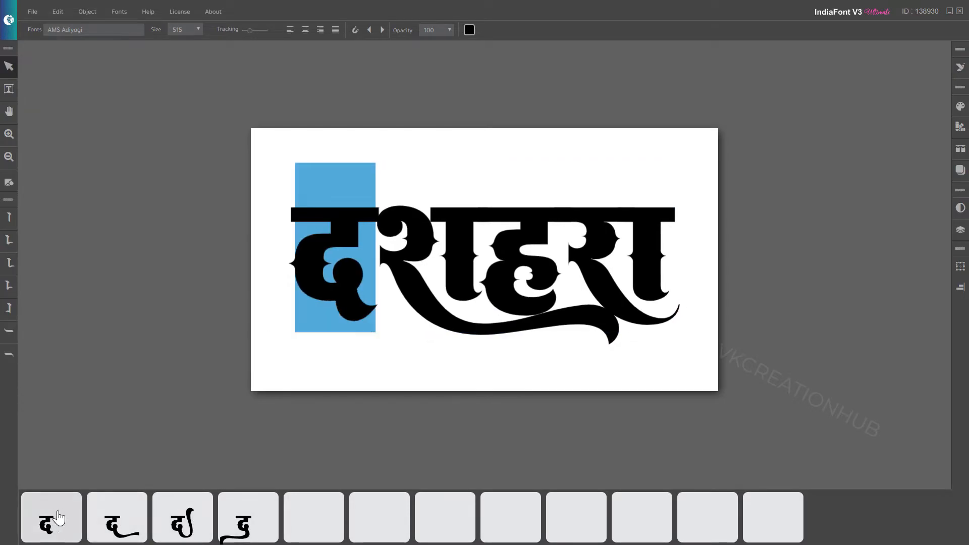
{"action": "key", "text": "Right"}
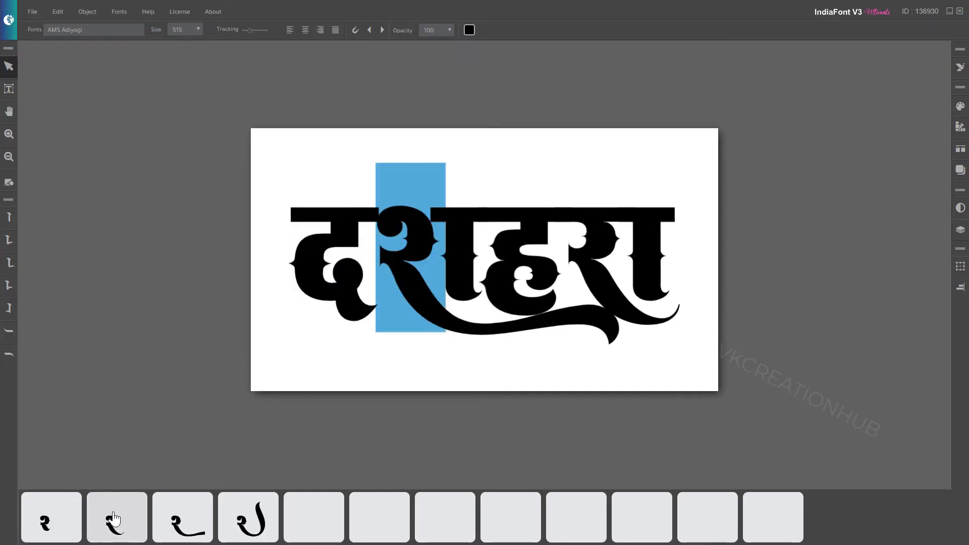
{"action": "left_click", "coordinate": [300, 178]}
{"action": "left_click", "coordinate": [58, 14]}
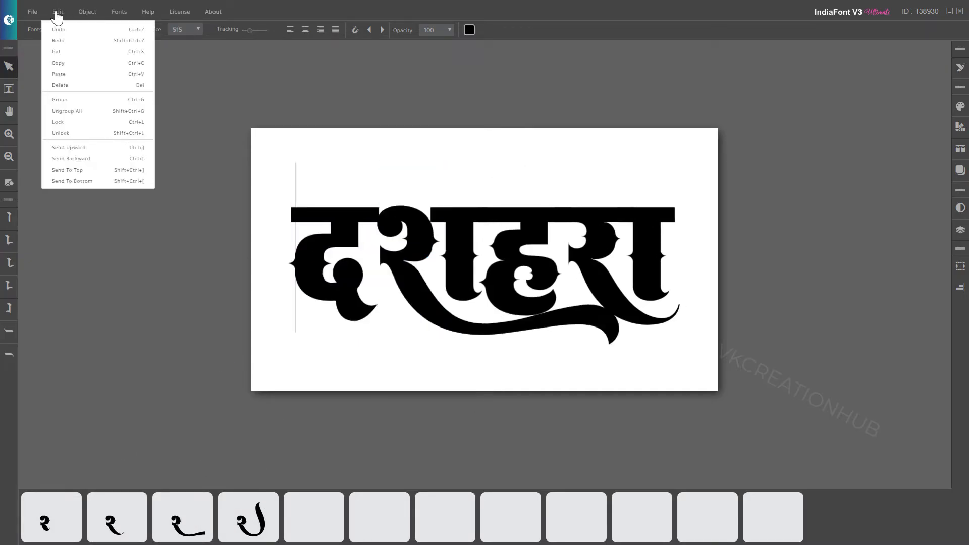
{"action": "mouse_move", "coordinate": [34, 12]}
{"action": "mouse_move", "coordinate": [75, 52]}
{"action": "left_click", "coordinate": [169, 69]}
Swap the first letter of the AMS Gandharva lettering शुभ for an alternate glyph with a long sweeping underline.
{"action": "left_click", "coordinate": [448, 276]}
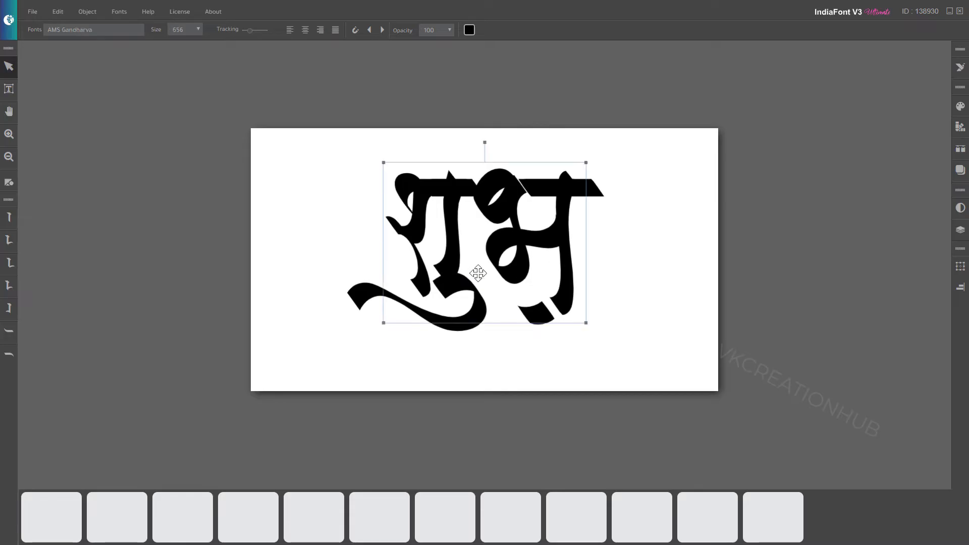
{"action": "double_click", "coordinate": [470, 228]}
{"action": "left_click_drag", "start_coordinate": [445, 227], "coordinate": [388, 227]}
{"action": "left_click", "coordinate": [182, 517]}
{"action": "left_click", "coordinate": [593, 213]}
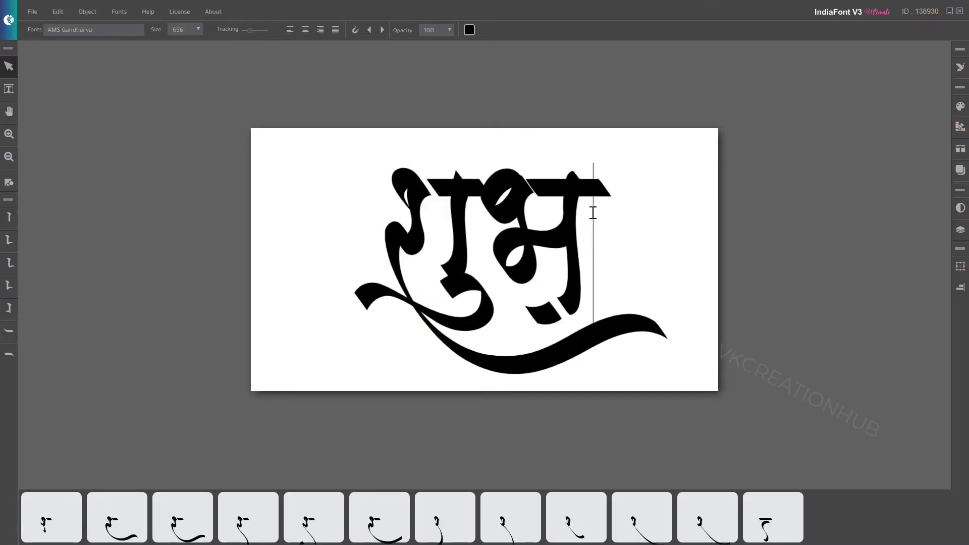
{"action": "left_click", "coordinate": [9, 135]}
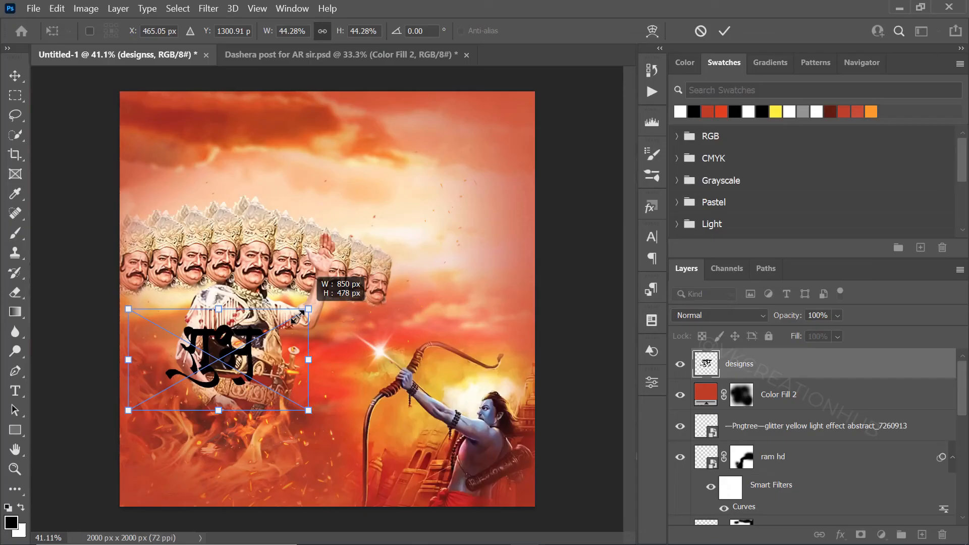
Back in Photoshop, scale the placed शुभ lettering (designss) to 43.67% and position it over Ravan's waist on the poster's lower left.
{"action": "left_click_drag", "start_coordinate": [302, 293], "coordinate": [215, 369]}
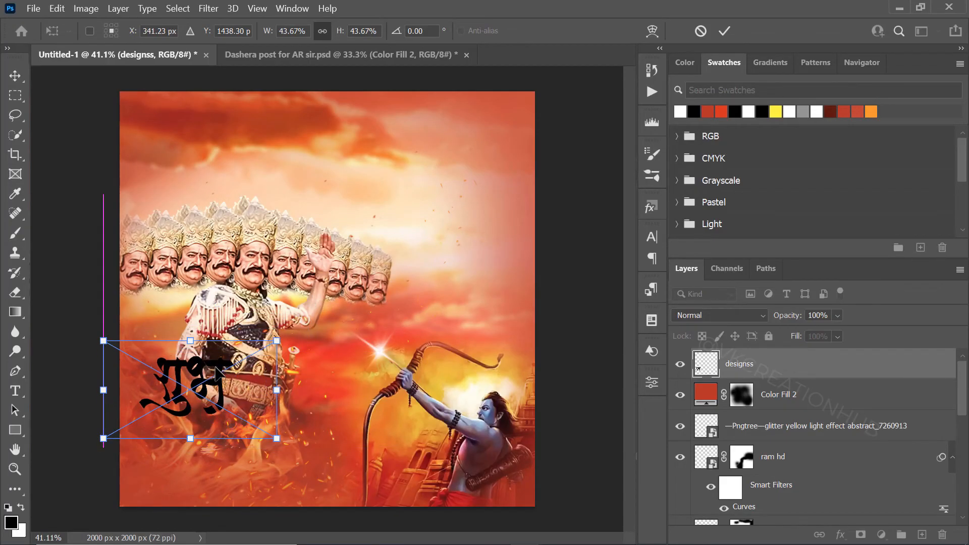
{"action": "key", "text": "Return"}
{"action": "key", "text": "z"}
{"action": "key", "text": "v"}
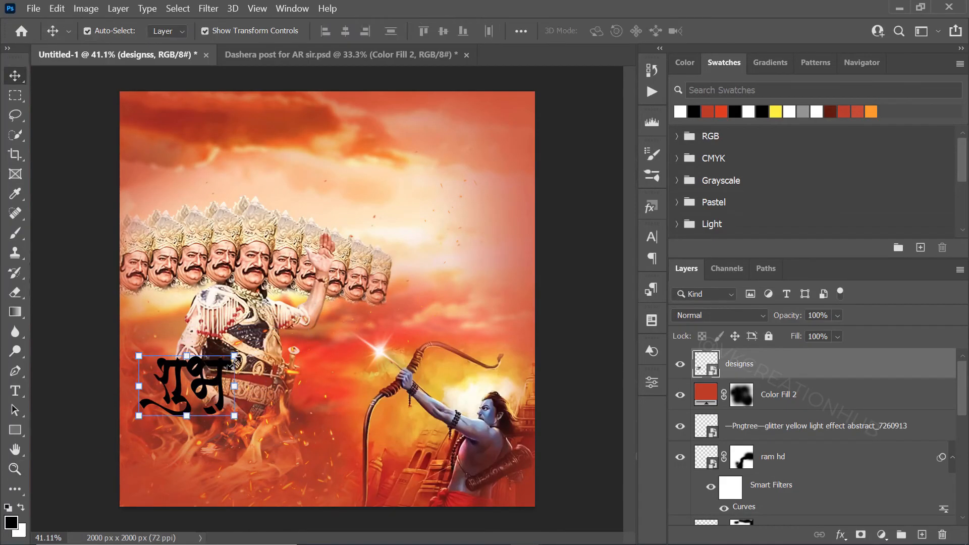
Nudge ten-headed Ravan slightly upward and fine-tune the position of the शुभ lettering over his waist.
{"action": "left_click_drag", "start_coordinate": [224, 376], "coordinate": [225, 380]}
{"action": "left_click_drag", "start_coordinate": [258, 253], "coordinate": [261, 248]}
{"action": "left_click", "coordinate": [222, 368]}
{"action": "left_click_drag", "start_coordinate": [222, 369], "coordinate": [211, 370]}
Place the dashera lettering file, scale it to about 54%, and position it below and right of शुभ.
{"action": "key", "text": "alt+f"}
{"action": "key", "text": "l"}
{"action": "double_click", "coordinate": [655, 130]}
{"action": "left_click_drag", "start_coordinate": [535, 184], "coordinate": [411, 252]}
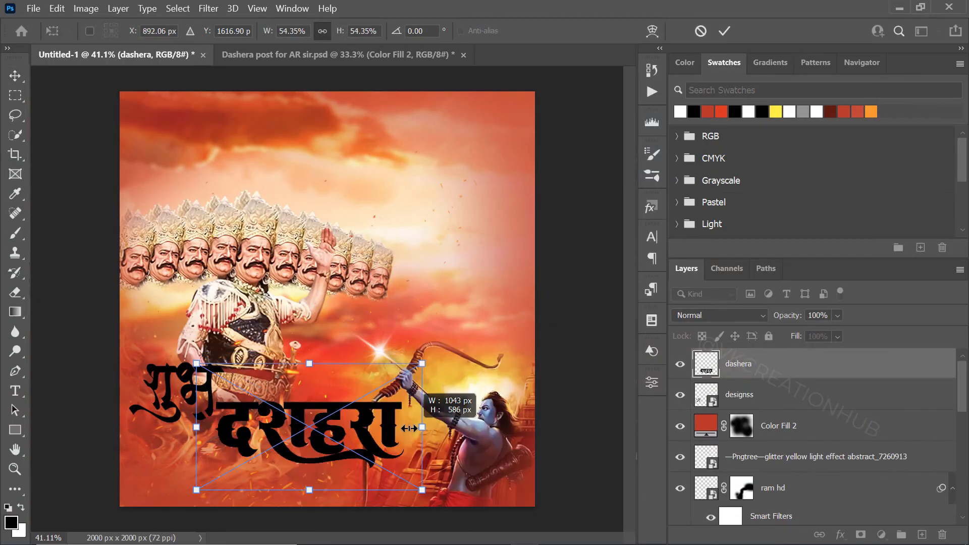
{"action": "key", "text": "Return"}
Compare with the reference poster, lower शुभ slightly, then shrink दशहरा and move it farther down beside शुभ.
{"action": "left_click", "coordinate": [353, 55]}
{"action": "left_click", "coordinate": [126, 55]}
{"action": "left_click", "coordinate": [211, 379]}
{"action": "left_click_drag", "start_coordinate": [211, 378], "coordinate": [213, 389]}
{"action": "left_click", "coordinate": [295, 428]}
{"action": "mouse_move", "coordinate": [385, 418]}
{"action": "left_mouse_down"}
{"action": "mouse_move", "coordinate": [404, 410]}
{"action": "mouse_move", "coordinate": [374, 423]}
{"action": "left_mouse_up"}
{"action": "key", "text": "Return"}
{"action": "left_click_drag", "start_coordinate": [324, 429], "coordinate": [328, 434]}
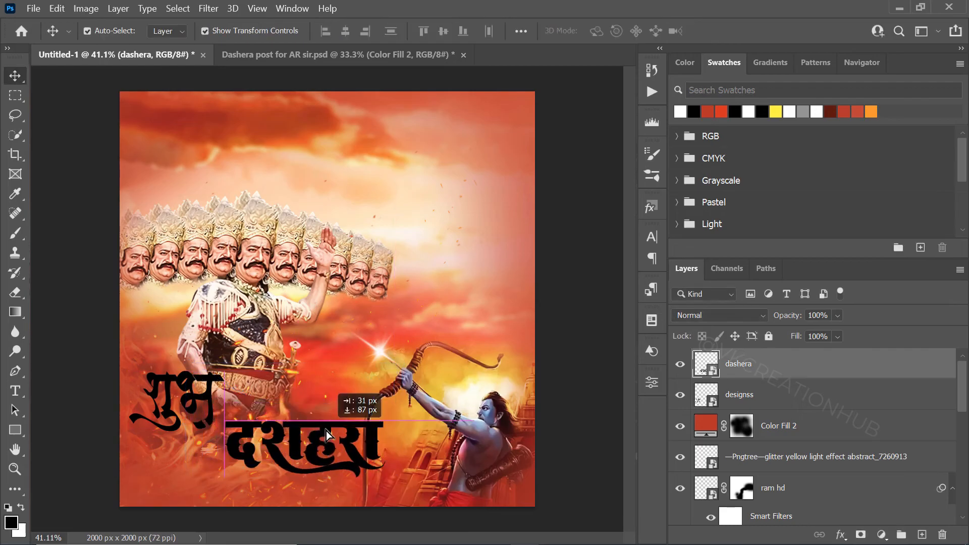
Move शुभ closer to दशहरा and scale the designss layer to 39.09%.
{"action": "left_click", "coordinate": [214, 403]}
{"action": "left_click_drag", "start_coordinate": [205, 396], "coordinate": [213, 417]}
{"action": "left_click_drag", "start_coordinate": [387, 419], "coordinate": [391, 417]}
{"action": "key", "text": "Return"}
{"action": "left_click", "coordinate": [202, 416]}
{"action": "left_click", "coordinate": [206, 429]}
{"action": "left_click_drag", "start_coordinate": [137, 453], "coordinate": [146, 447]}
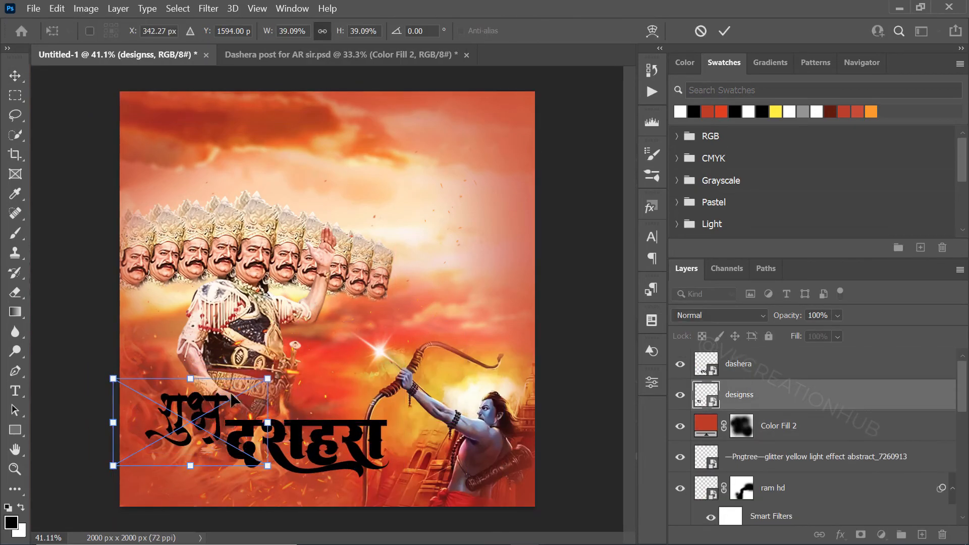
{"action": "key", "text": "Return"}
Shift शुभ and दशहरा together slightly up and left, and fine-tune the placement of दशहरा.
{"action": "left_click", "coordinate": [245, 426], "text": "shift"}
{"action": "left_click_drag", "start_coordinate": [237, 419], "coordinate": [228, 413]}
{"action": "left_click", "coordinate": [488, 450]}
{"action": "left_click", "coordinate": [500, 225]}
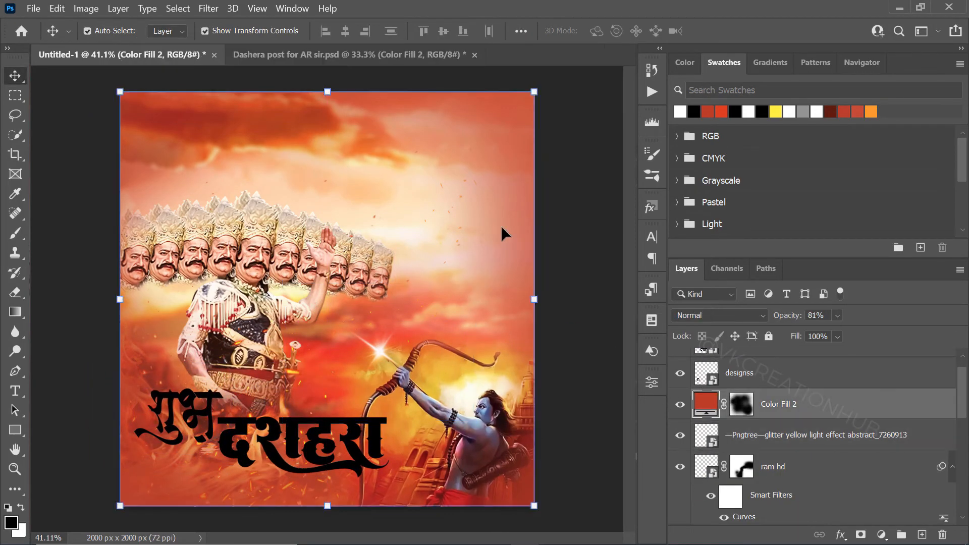
{"action": "key", "text": "ctrl+0"}
{"action": "scroll", "coordinate": [497, 230], "scroll_direction": "down", "scroll_amount": 2}
{"action": "left_click", "coordinate": [354, 419]}
{"action": "left_click_drag", "start_coordinate": [353, 419], "coordinate": [360, 416]}
Invert the dashera layer to turn the दशहरा lettering white.
{"action": "left_click", "coordinate": [221, 389]}
{"action": "left_click", "coordinate": [278, 413]}
{"action": "key", "text": "ctrl+i"}
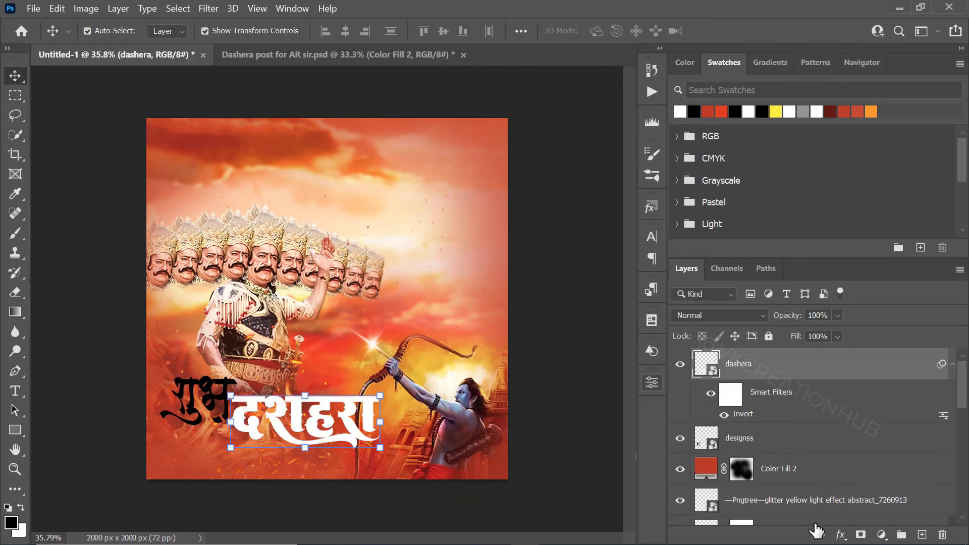
Add a 3 px outside stroke in red ff2a00 to the दशहरा lettering.
{"action": "left_click", "coordinate": [839, 536]}
{"action": "left_click", "coordinate": [880, 421]}
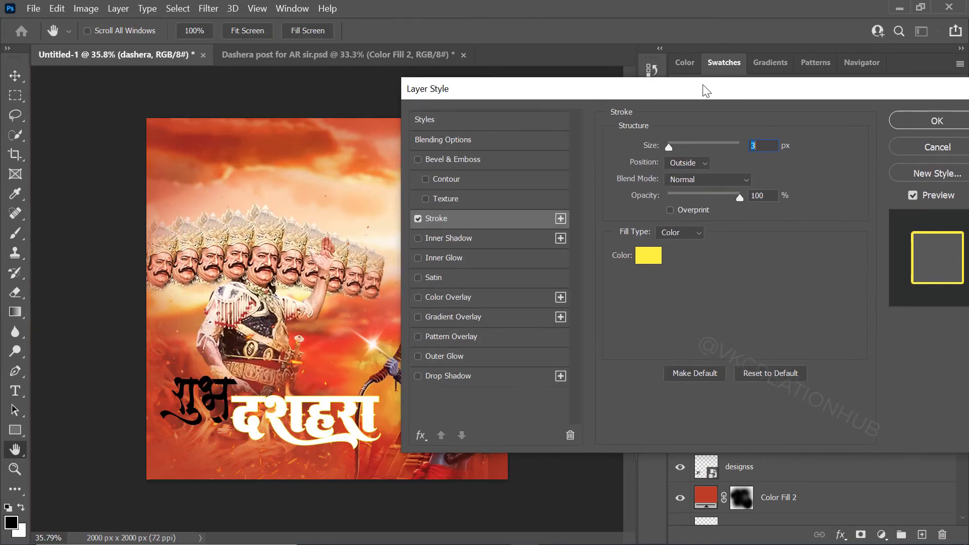
{"action": "left_click", "coordinate": [651, 255]}
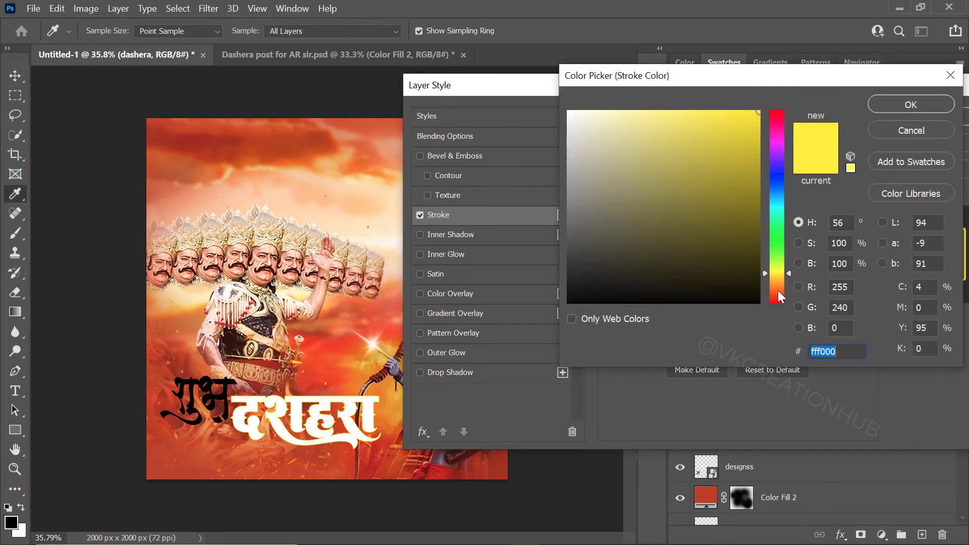
{"action": "left_click", "coordinate": [778, 292]}
{"action": "left_click", "coordinate": [780, 298]}
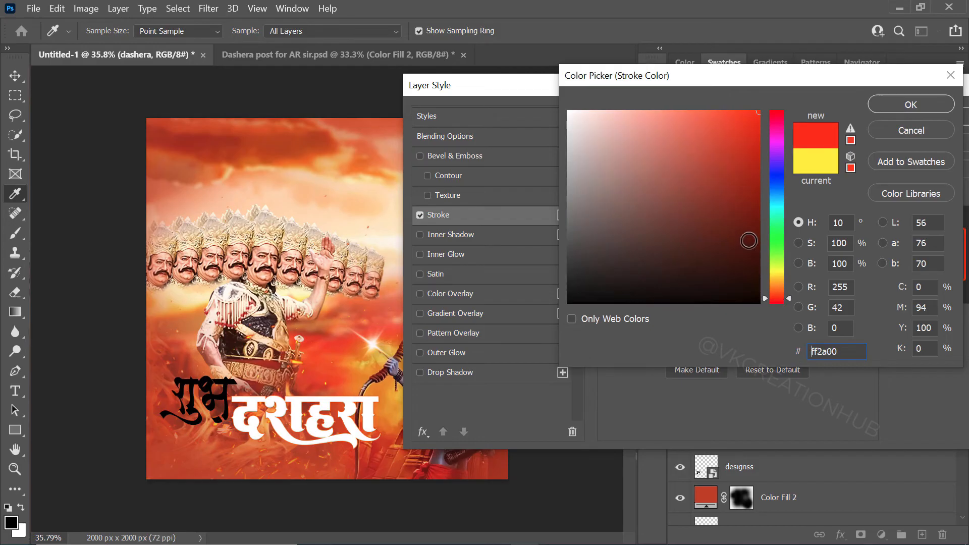
{"action": "mouse_move", "coordinate": [748, 240]}
{"action": "left_mouse_down"}
{"action": "mouse_move", "coordinate": [757, 142]}
{"action": "mouse_move", "coordinate": [830, 108]}
{"action": "left_mouse_up"}
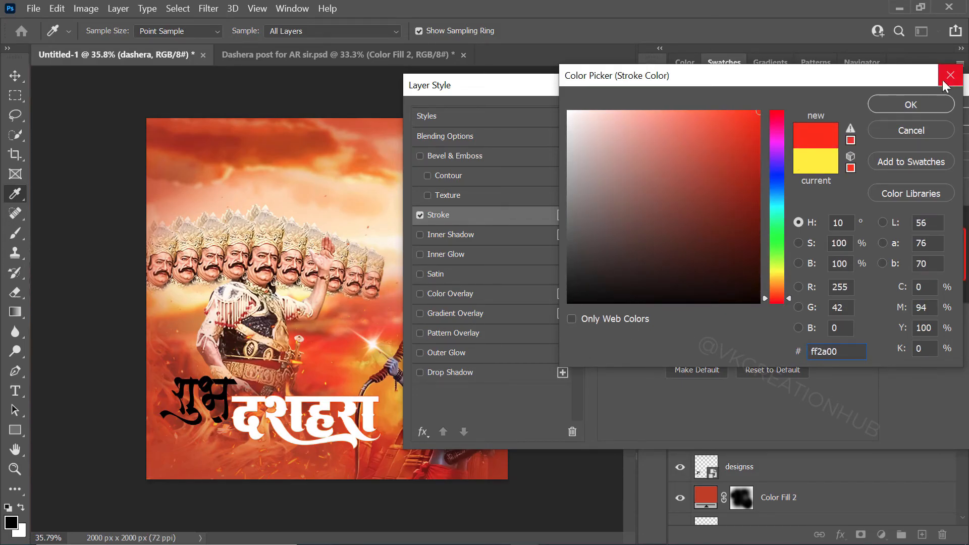
{"action": "left_click", "coordinate": [921, 99]}
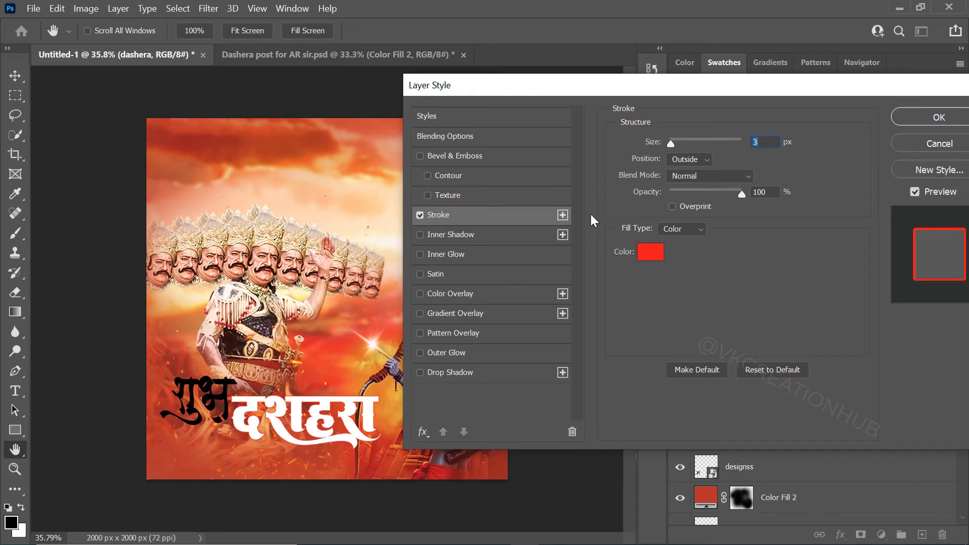
Add a Multiply drop shadow to दशहरा with 63% opacity, 14° angle, 19 px distance, 24% spread and 18 px size.
{"action": "left_click", "coordinate": [452, 373]}
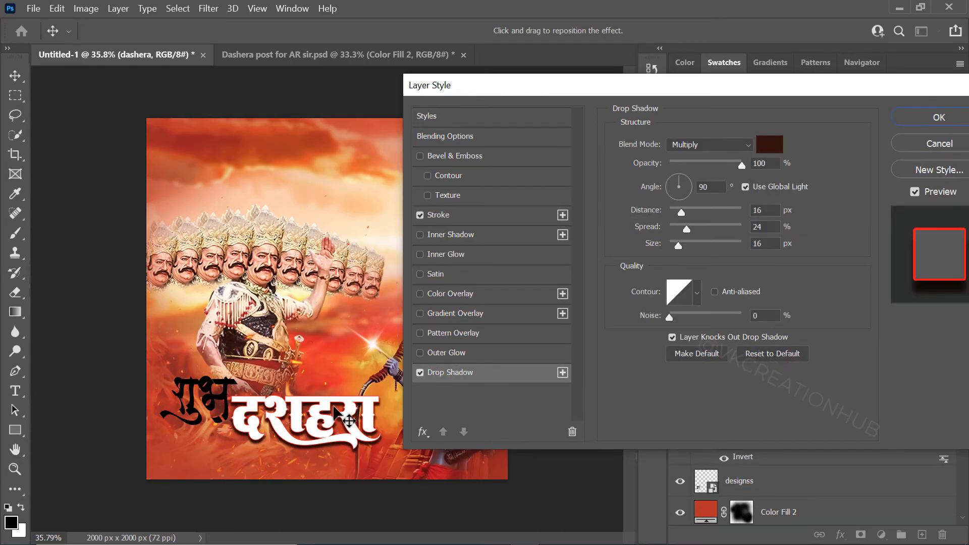
{"action": "left_click_drag", "start_coordinate": [324, 411], "coordinate": [329, 408]}
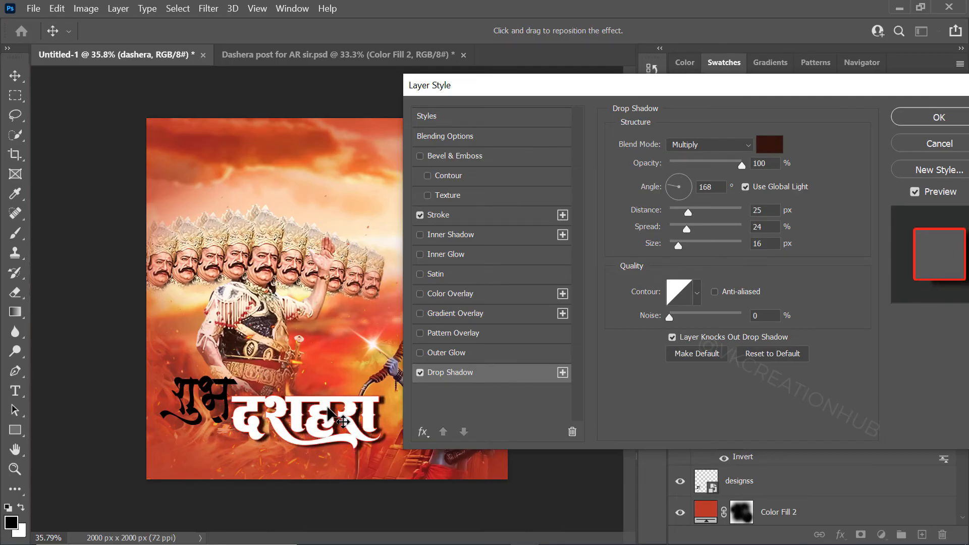
{"action": "left_click_drag", "start_coordinate": [756, 89], "coordinate": [727, 80]}
{"action": "left_click_drag", "start_coordinate": [712, 157], "coordinate": [686, 157]}
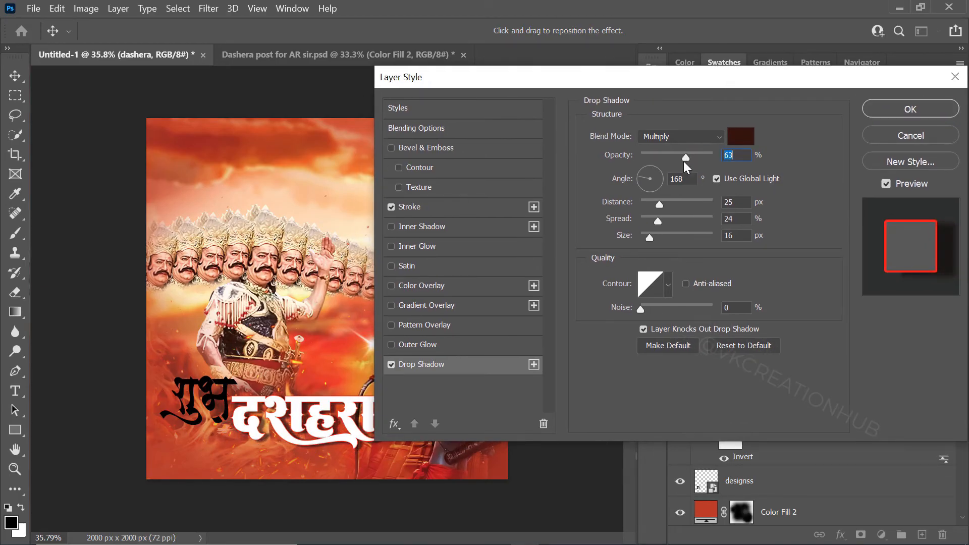
{"action": "left_click_drag", "start_coordinate": [321, 415], "coordinate": [328, 417]}
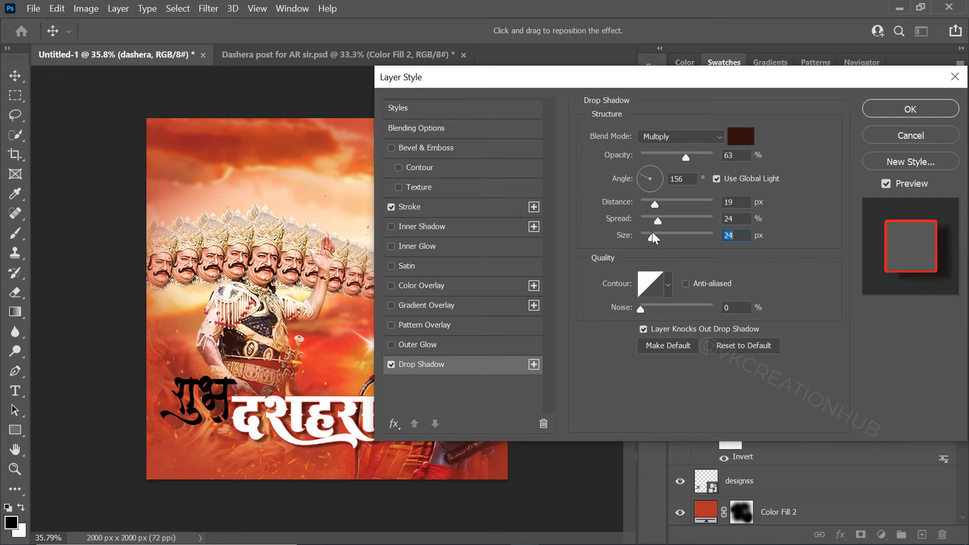
{"action": "left_click_drag", "start_coordinate": [651, 233], "coordinate": [649, 234]}
{"action": "left_click_drag", "start_coordinate": [325, 418], "coordinate": [318, 419]}
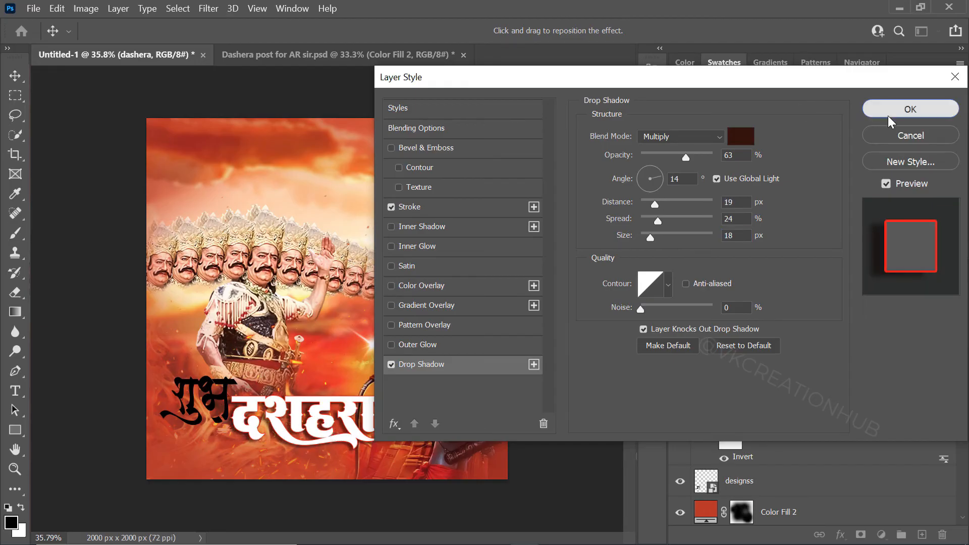
{"action": "left_click", "coordinate": [888, 113]}
{"action": "left_click", "coordinate": [585, 434]}
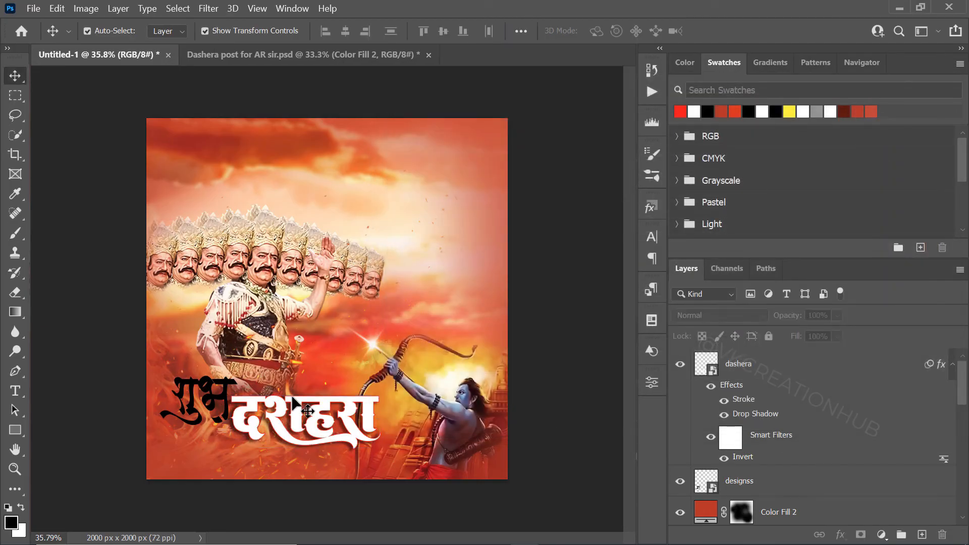
Copy the stroke and drop shadow effects from the dashera layer onto the designss layer holding the शुभ lettering.
{"action": "key", "text": "z"}
{"action": "left_click_drag", "start_coordinate": [287, 407], "coordinate": [302, 401]}
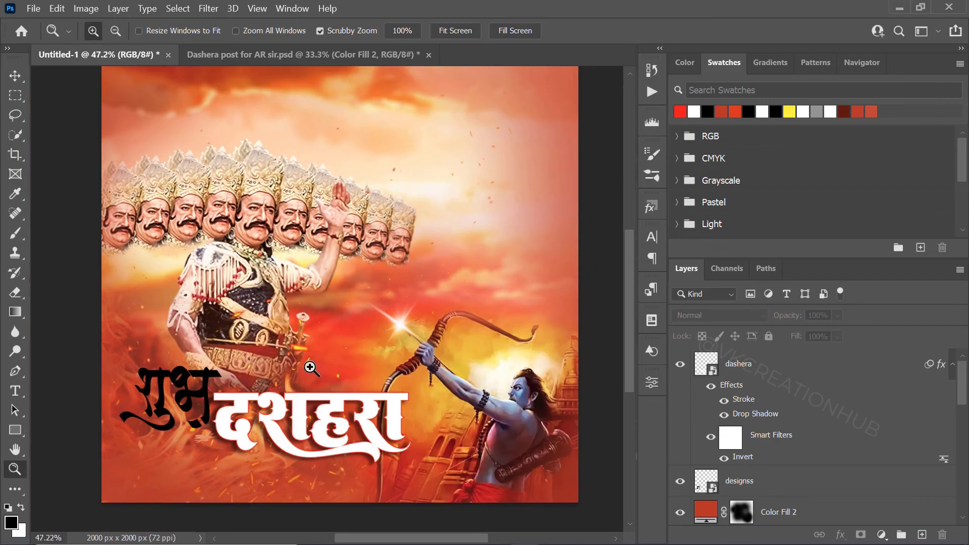
{"action": "right_click", "coordinate": [363, 301]}
{"action": "left_click", "coordinate": [411, 309]}
{"action": "left_click", "coordinate": [16, 76]}
{"action": "left_click", "coordinate": [204, 403]}
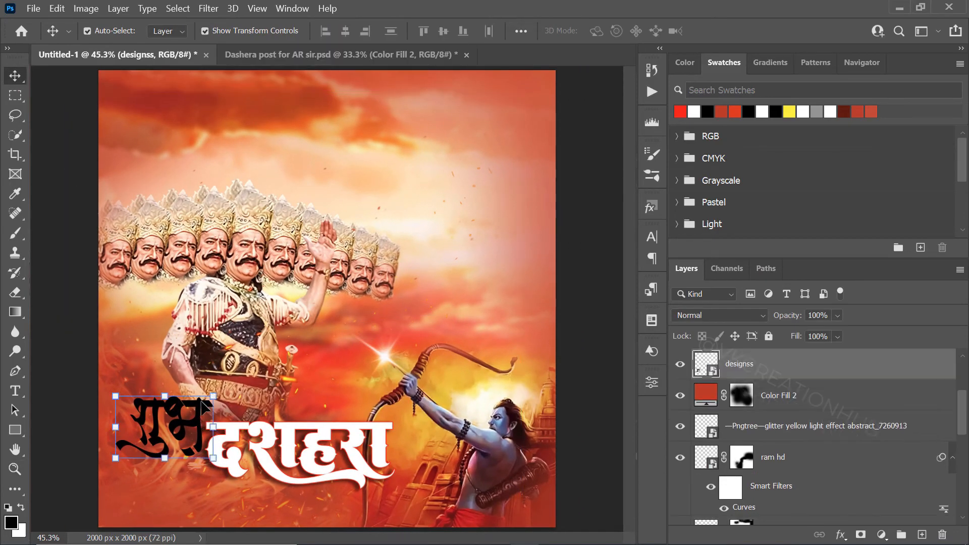
{"action": "left_click", "coordinate": [387, 433]}
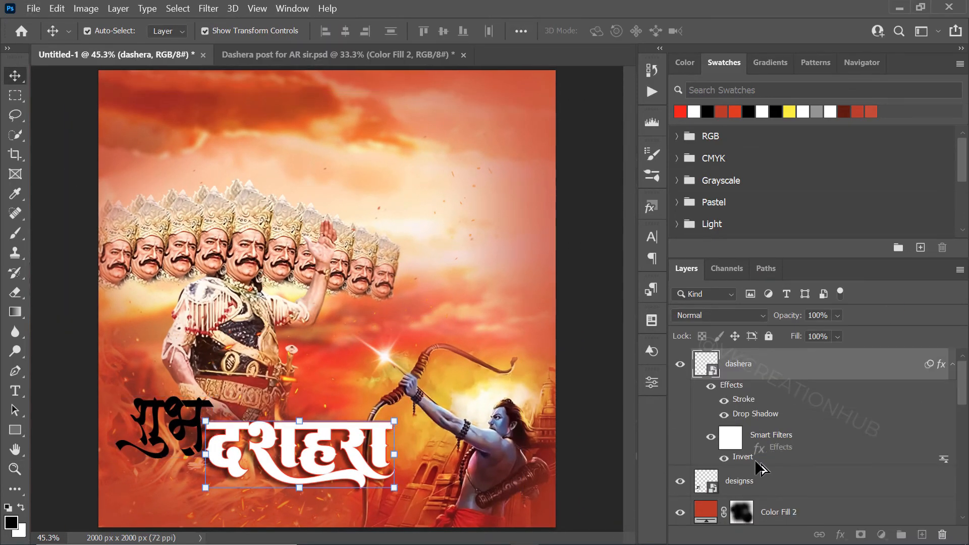
{"action": "left_click_drag", "start_coordinate": [755, 461], "coordinate": [749, 482]}
{"action": "scroll", "coordinate": [762, 447], "scroll_direction": "down", "scroll_amount": 10}
{"action": "scroll", "coordinate": [752, 394], "scroll_direction": "up", "scroll_amount": 10}
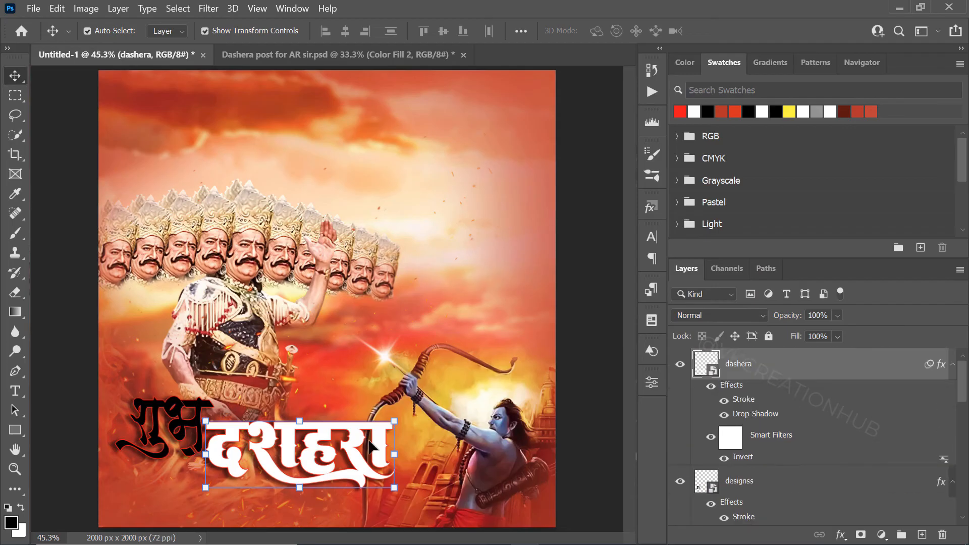
Invert the designss layer to turn the शुभ lettering white.
{"action": "left_click_drag", "start_coordinate": [793, 336], "coordinate": [792, 337]}
{"action": "left_click", "coordinate": [755, 477]}
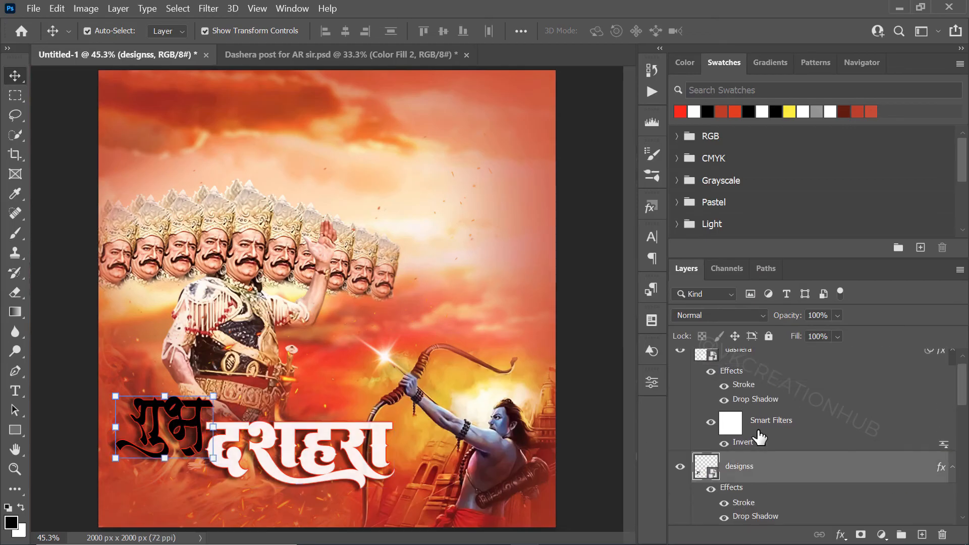
{"action": "key", "text": "ctrl+i"}
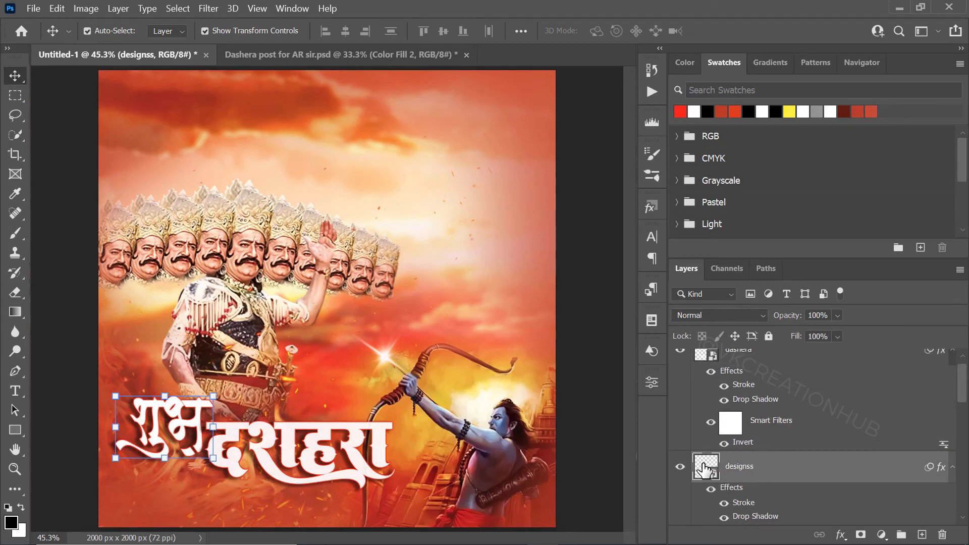
Set the stroke colour of the शुभ lettering to blue 007ee9.
{"action": "double_click", "coordinate": [743, 505]}
{"action": "left_click", "coordinate": [617, 244]}
{"action": "left_click", "coordinate": [780, 191]}
{"action": "left_click", "coordinate": [759, 127]}
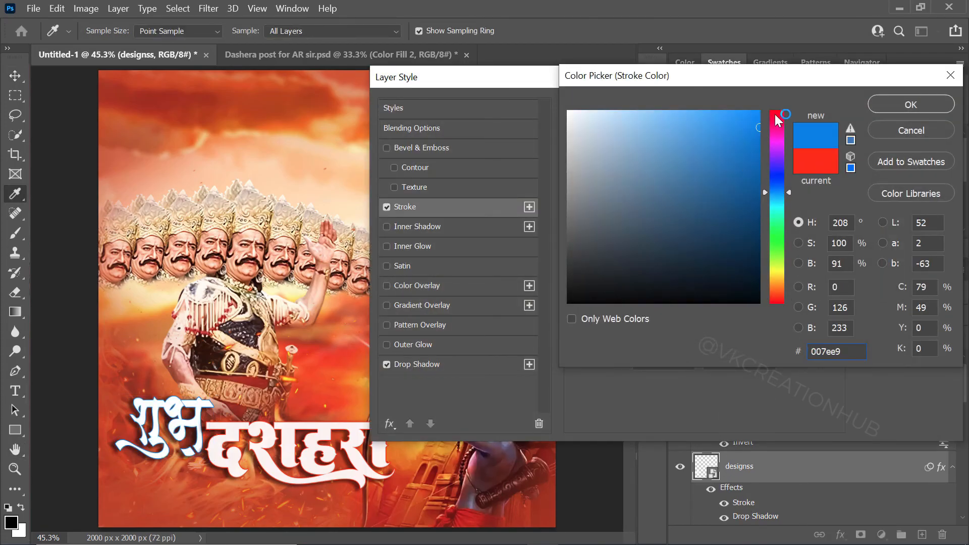
{"action": "left_click", "coordinate": [911, 104]}
Set the drop shadow of शुभ to Normal blend mode with a very dark brown colour.
{"action": "left_click", "coordinate": [416, 363]}
{"action": "left_click", "coordinate": [708, 135]}
{"action": "left_click", "coordinate": [691, 144]}
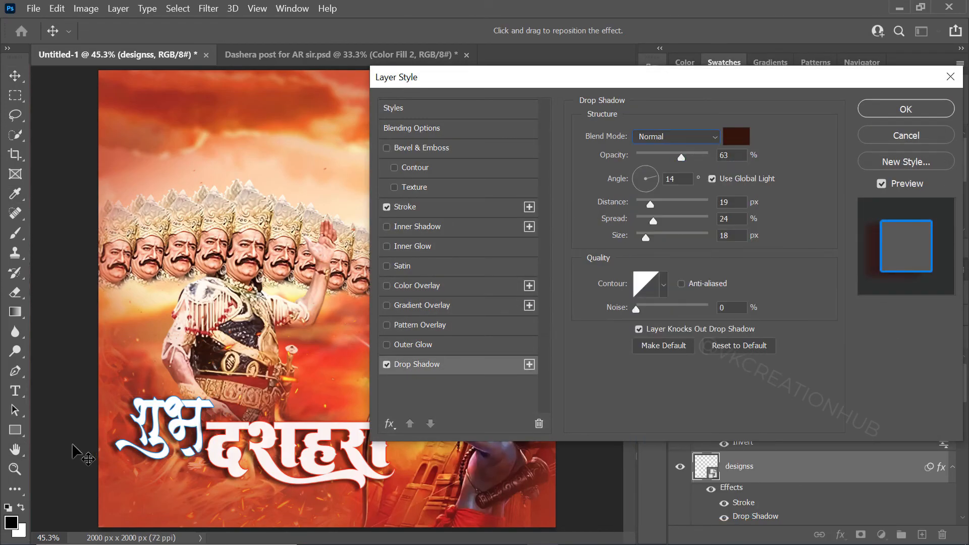
{"action": "left_click", "coordinate": [739, 135]}
{"action": "left_click", "coordinate": [911, 105]}
Change the stroke of the शुभ lettering to a darker shade of blue.
{"action": "left_click", "coordinate": [405, 206]}
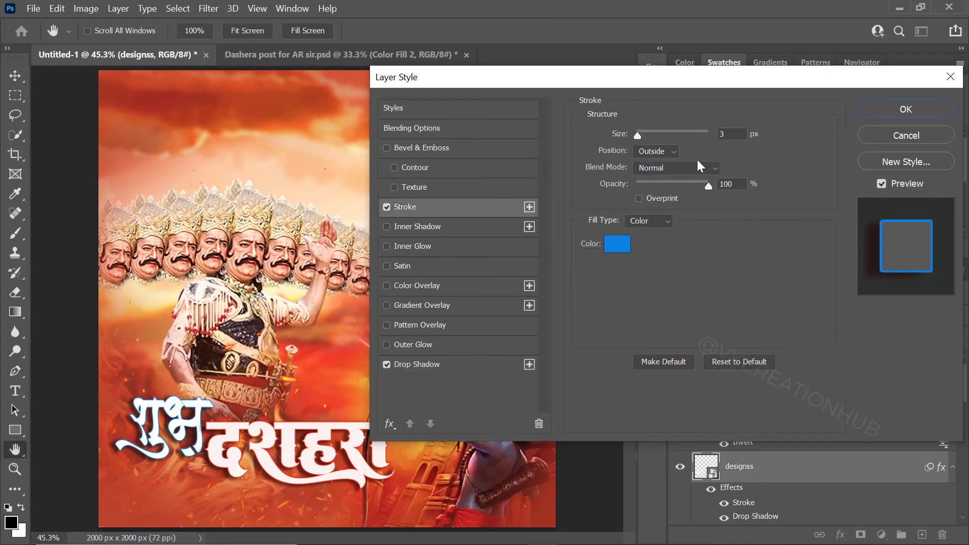
{"action": "left_click", "coordinate": [617, 244]}
{"action": "left_click", "coordinate": [752, 174]}
{"action": "left_click", "coordinate": [910, 105]}
Increase the drop shadow opacity of शुभ, apply the layer style and fit the poster in view.
{"action": "left_click", "coordinate": [416, 364]}
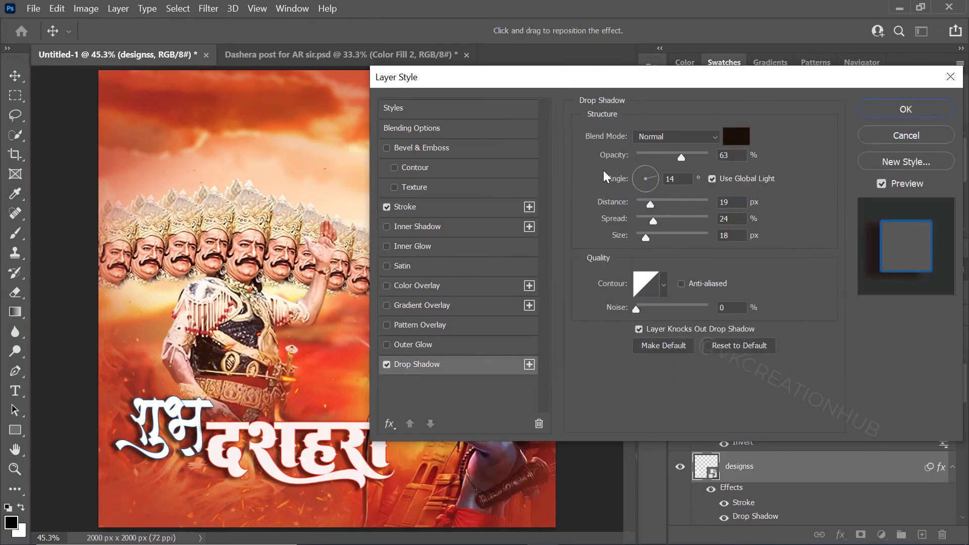
{"action": "left_click_drag", "start_coordinate": [686, 157], "coordinate": [698, 152]}
{"action": "left_click", "coordinate": [888, 112]}
{"action": "key", "text": "z"}
{"action": "right_click", "coordinate": [357, 400]}
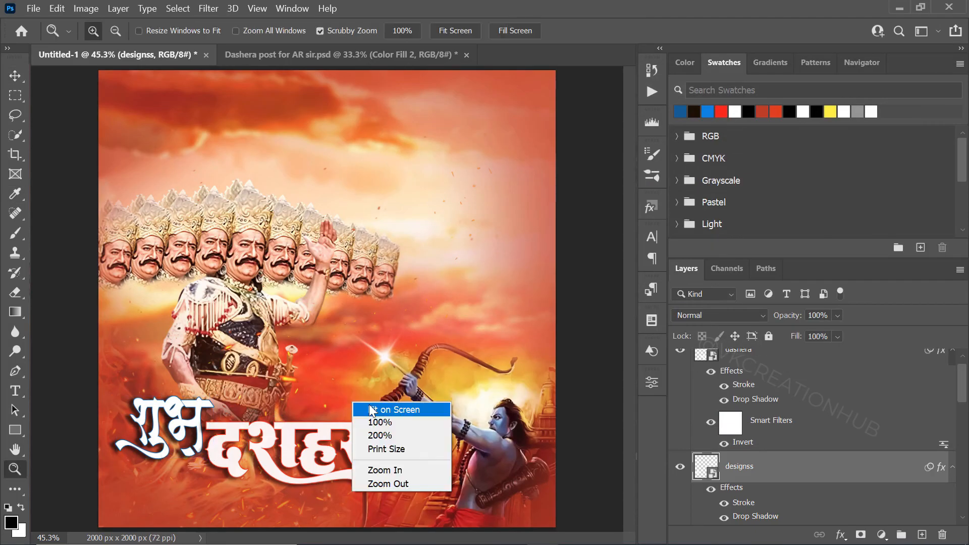
{"action": "left_click", "coordinate": [380, 405]}
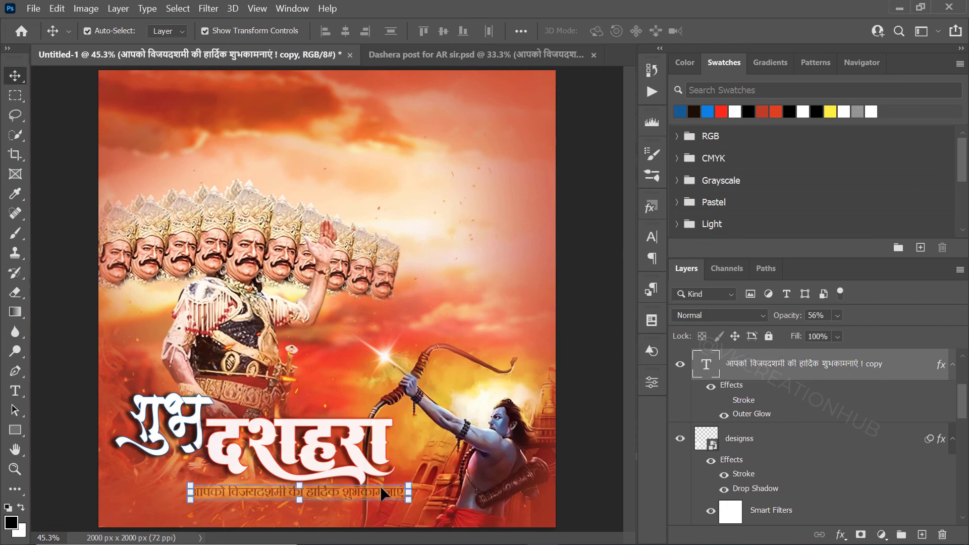
Raise the spread of the Vijayadashami greeting line's orange outer glow slightly and set the text layer's opacity to 100%.
{"action": "key", "text": "z"}
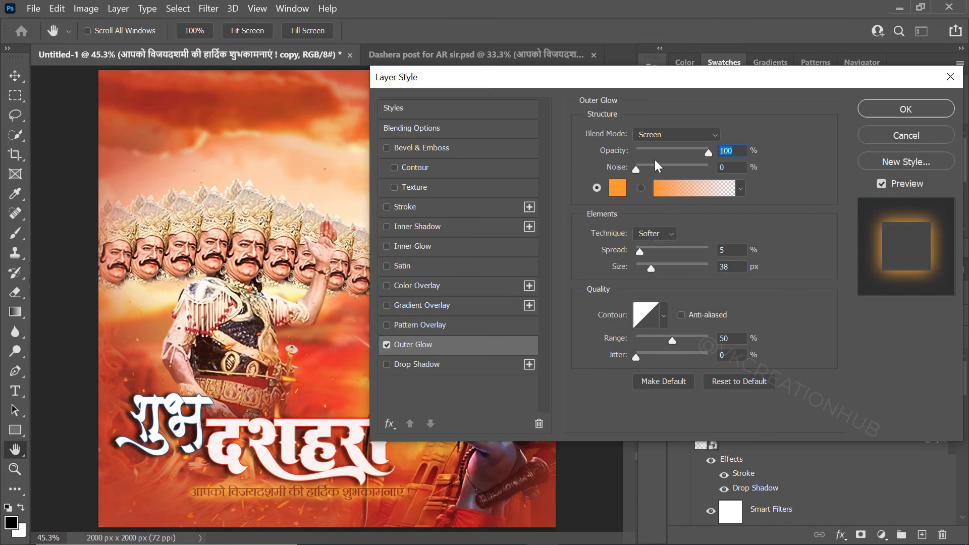
{"action": "mouse_move", "coordinate": [640, 252]}
{"action": "left_mouse_down"}
{"action": "mouse_move", "coordinate": [651, 252]}
{"action": "mouse_move", "coordinate": [642, 252]}
{"action": "left_mouse_up"}
{"action": "left_click", "coordinate": [903, 109]}
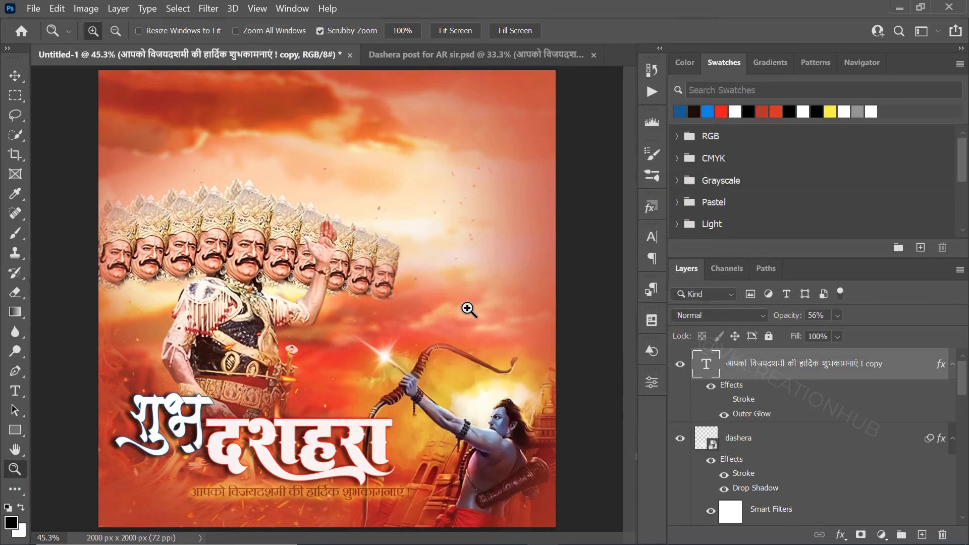
{"action": "scroll", "coordinate": [462, 311], "scroll_direction": "down", "scroll_amount": 2}
{"action": "left_click_drag", "start_coordinate": [787, 315], "coordinate": [827, 314]}
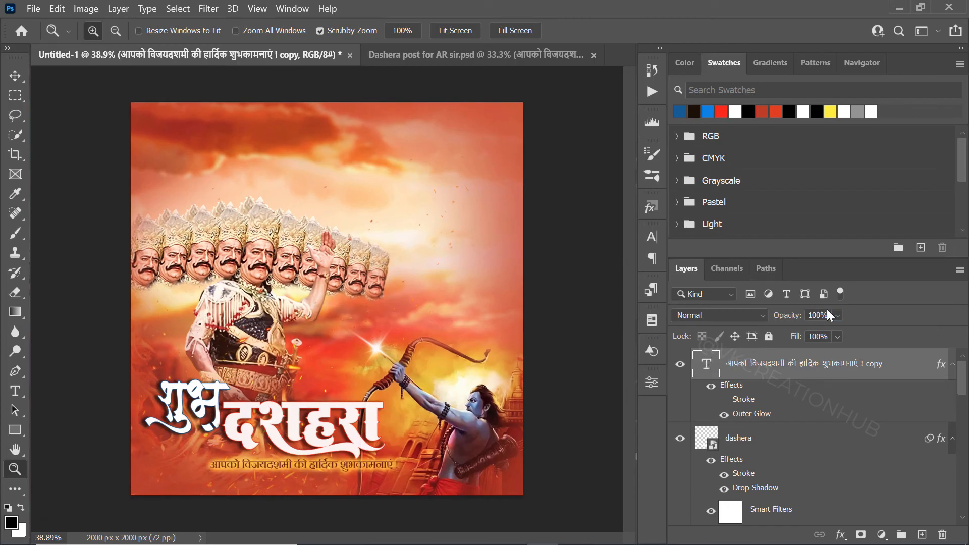
Centre the greeting line under दशहरा horizontally, aligned to the canvas.
{"action": "left_click", "coordinate": [345, 461]}
{"action": "key", "text": "v"}
{"action": "left_click", "coordinate": [521, 31]}
{"action": "left_click", "coordinate": [556, 167]}
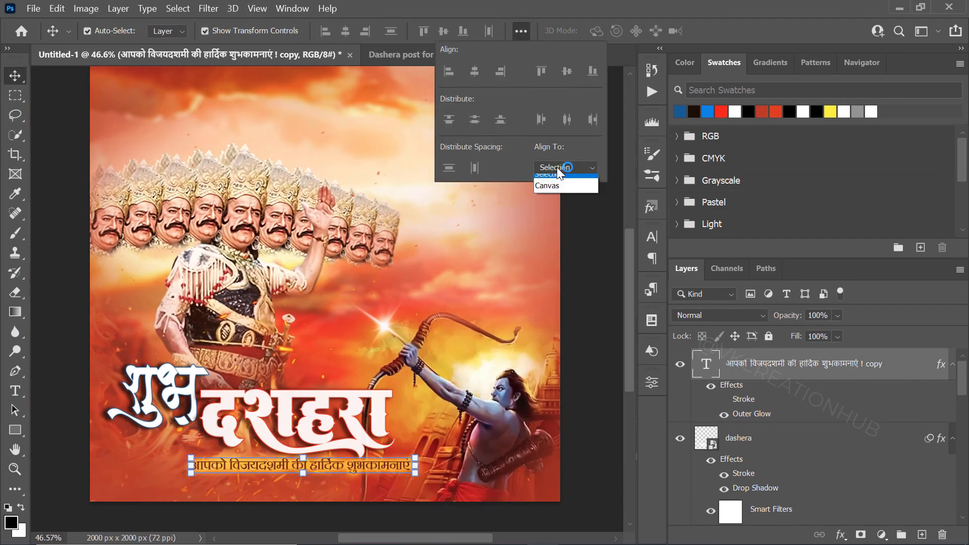
{"action": "left_click", "coordinate": [546, 185]}
{"action": "left_click", "coordinate": [474, 71]}
Paste the social media icons layer and move it to the poster's lower-left corner.
{"action": "scroll", "coordinate": [453, 273], "scroll_direction": "down", "scroll_amount": 1}
{"action": "key", "text": "ctrl+v"}
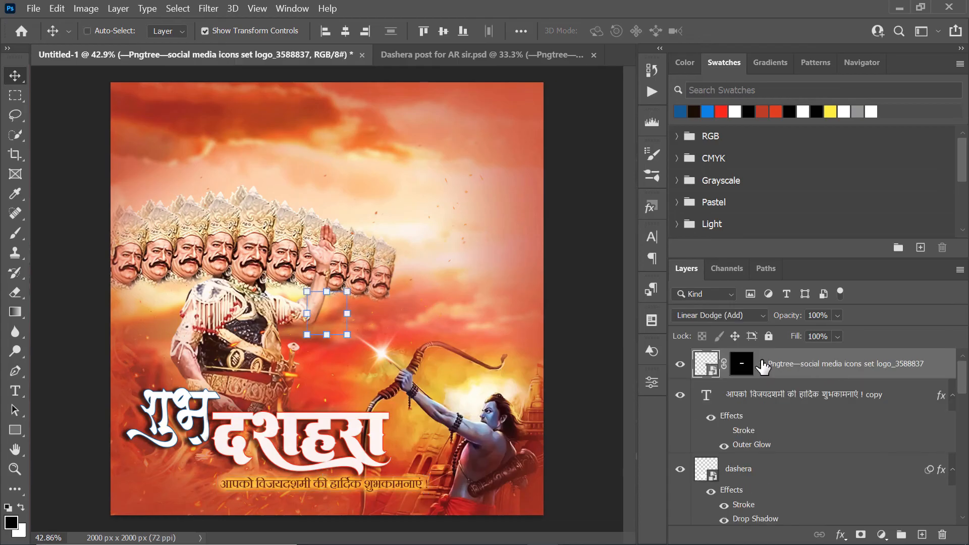
{"action": "left_click_drag", "start_coordinate": [329, 301], "coordinate": [150, 500]}
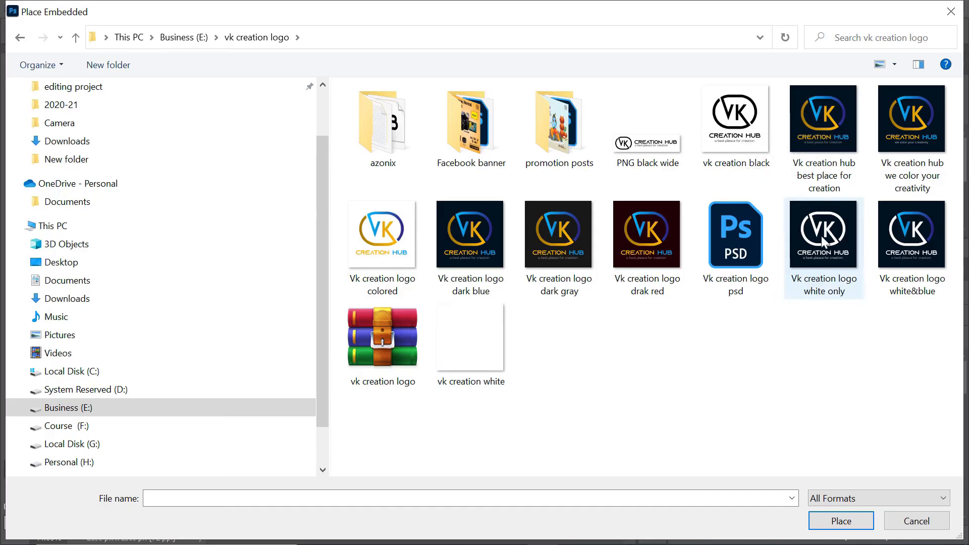
Place the vk creation white logo in the poster's upper-right corner, scaled to about 359 px, using Overlay at 76% opacity.
{"action": "double_click", "coordinate": [454, 308]}
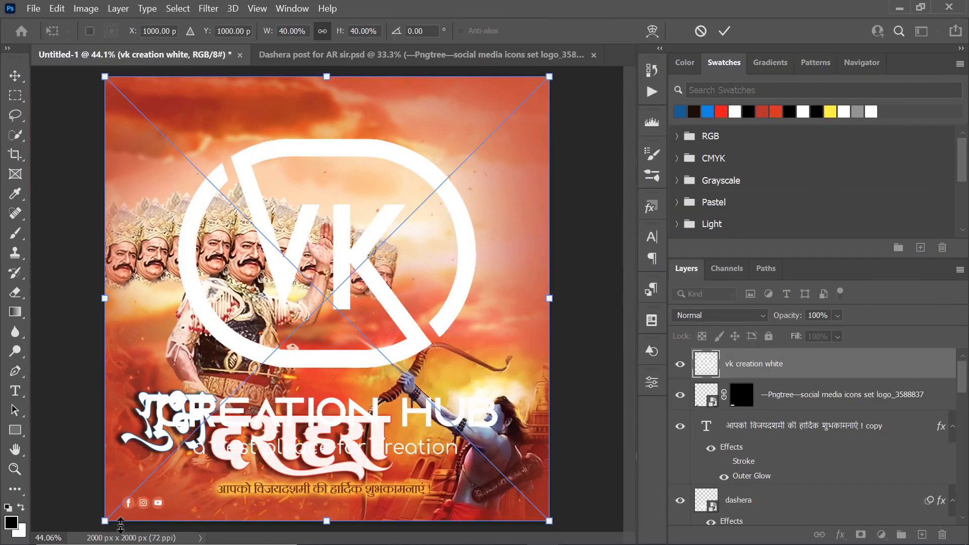
{"action": "left_click_drag", "start_coordinate": [106, 520], "coordinate": [477, 174]}
{"action": "mouse_move", "coordinate": [548, 78]}
{"action": "left_mouse_down"}
{"action": "mouse_move", "coordinate": [516, 106]}
{"action": "mouse_move", "coordinate": [534, 85]}
{"action": "left_mouse_up"}
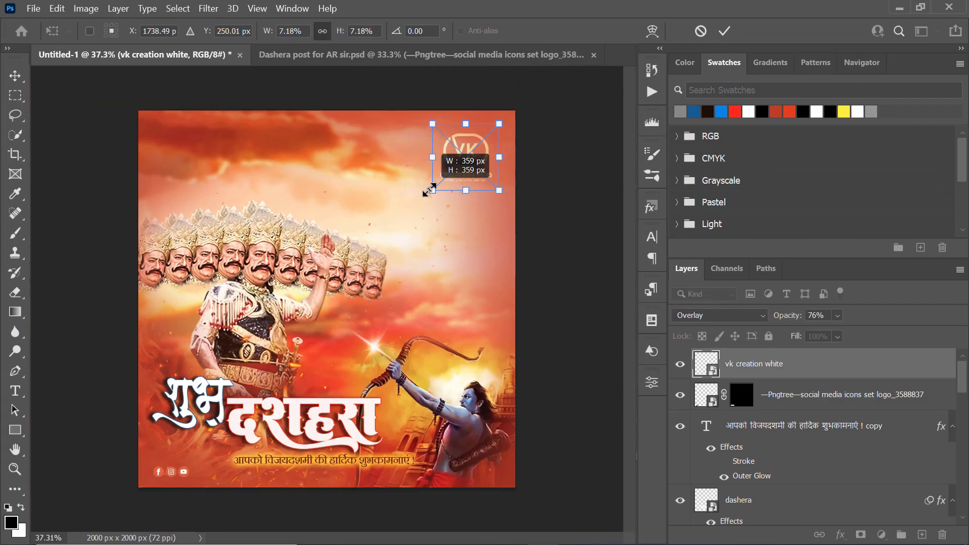
{"action": "left_click_drag", "start_coordinate": [430, 189], "coordinate": [432, 191]}
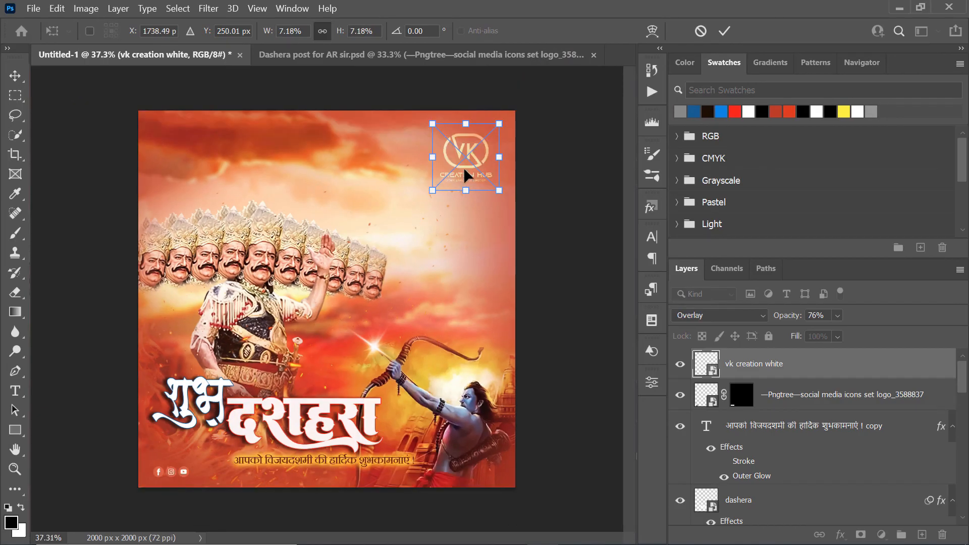
{"action": "key", "text": "Return"}
Try inverting the colours of the vk creation white logo.
{"action": "key", "text": "ctrl+i"}
{"action": "key", "text": "z"}
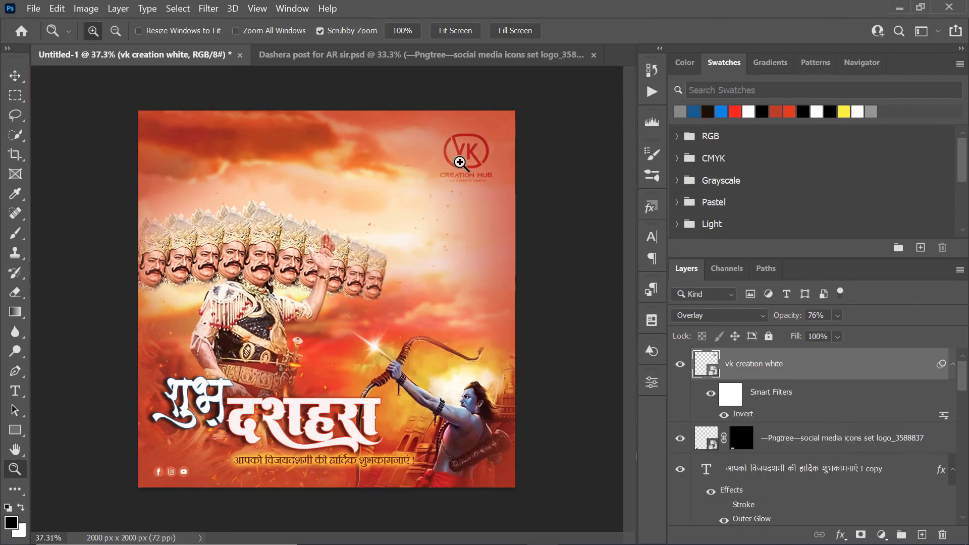
{"action": "right_click", "coordinate": [467, 167]}
{"action": "left_click", "coordinate": [495, 181]}
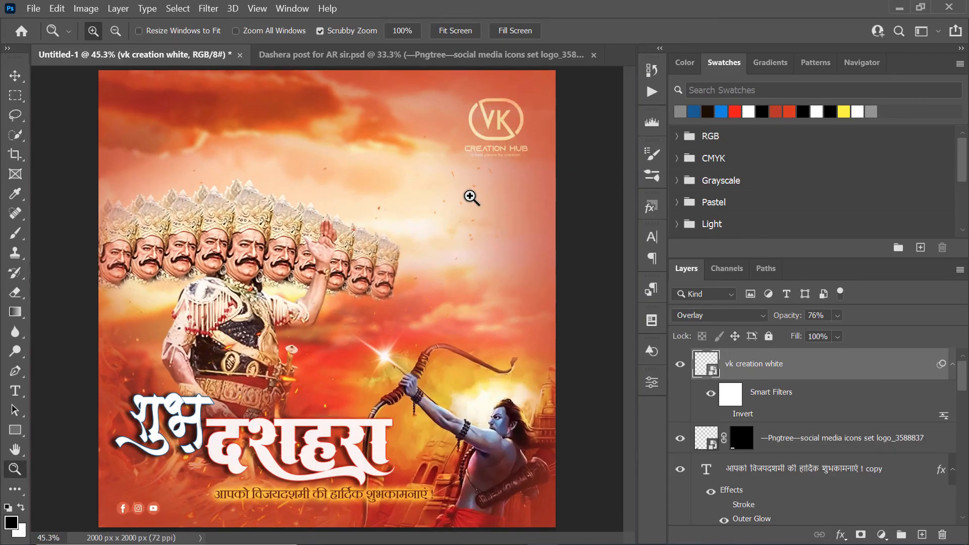
Position the diya lamps at the poster's bottom edge beneath the greeting line and centre them horizontally.
{"action": "left_click_drag", "start_coordinate": [327, 519], "coordinate": [323, 518]}
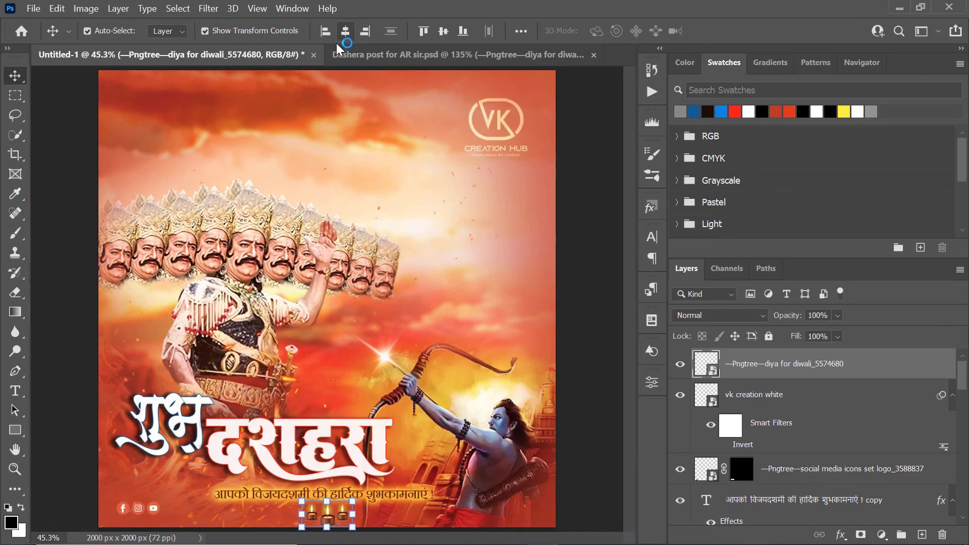
{"action": "left_click", "coordinate": [611, 399]}
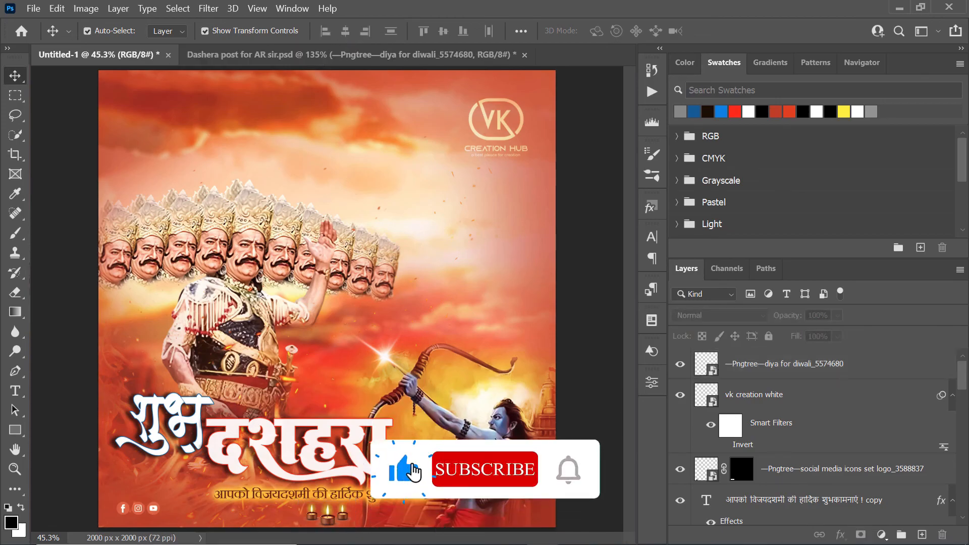
{"action": "key", "text": "z"}
{"action": "right_click", "coordinate": [413, 201]}
{"action": "left_click", "coordinate": [439, 209]}
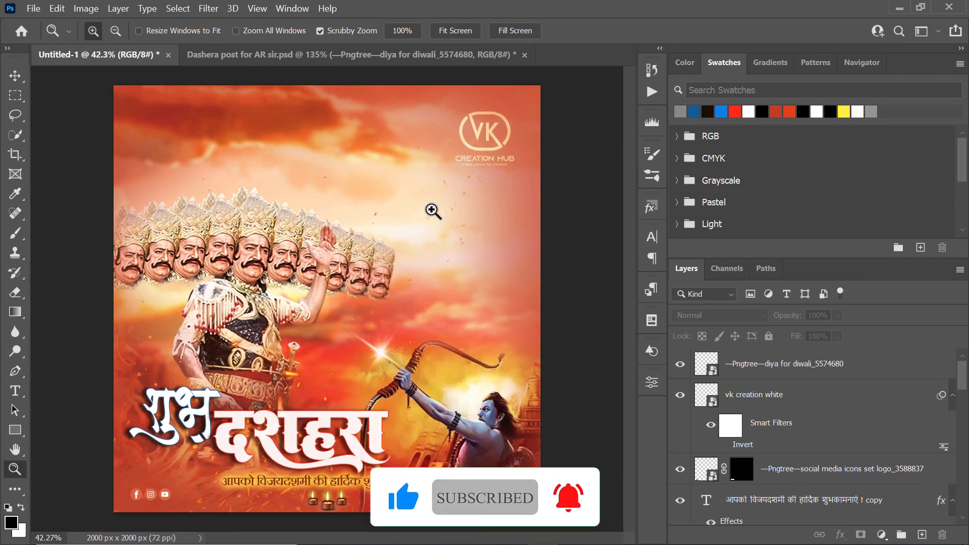
{"action": "right_click", "coordinate": [431, 210]}
{"action": "left_click", "coordinate": [433, 210]}
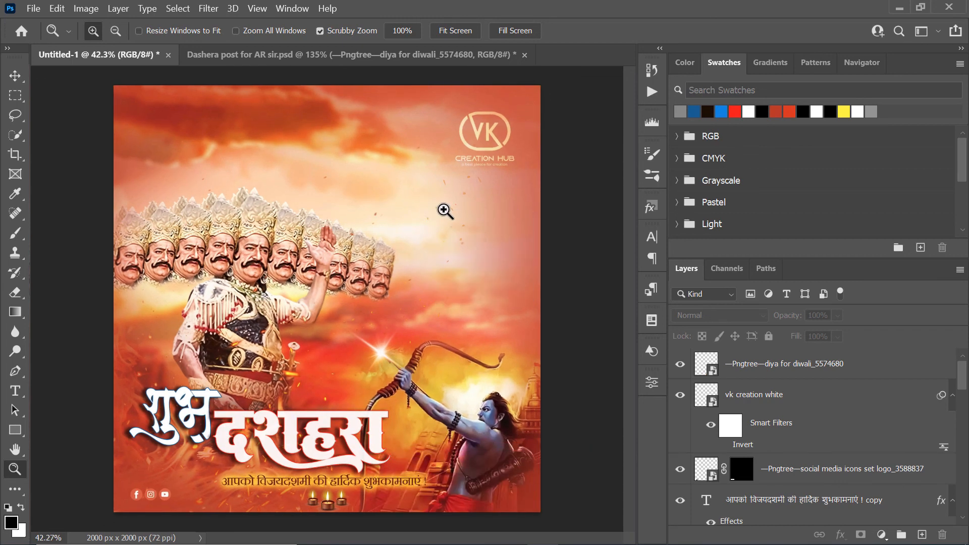
{"action": "right_click", "coordinate": [444, 210]}
{"action": "left_click", "coordinate": [453, 217]}
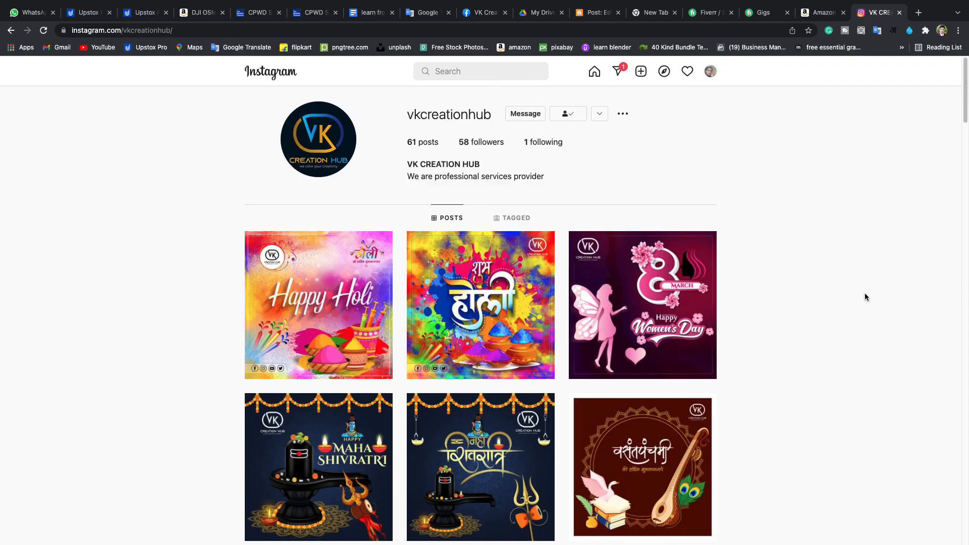
Switch to the vkcreationhub Instagram profile and browse its published poster designs.
{"action": "scroll", "coordinate": [864, 293], "scroll_direction": "down", "scroll_amount": 3}
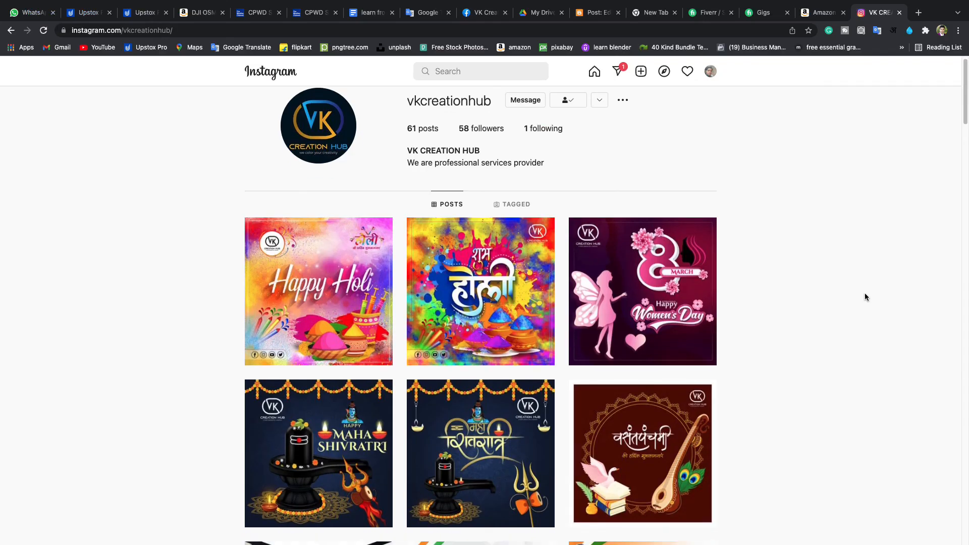
{"action": "scroll", "coordinate": [864, 292], "scroll_direction": "down", "scroll_amount": 2}
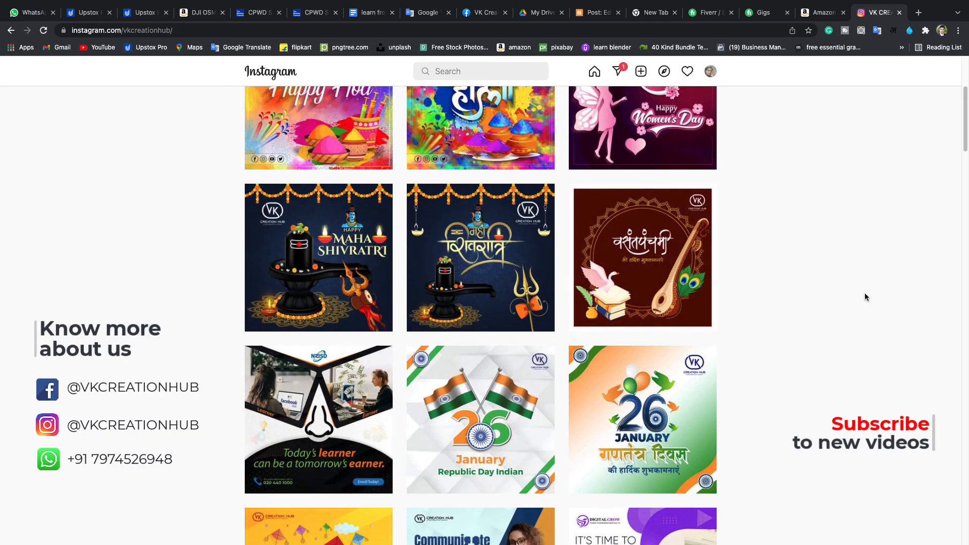
{"action": "scroll", "coordinate": [865, 293], "scroll_direction": "up", "scroll_amount": 4}
{"action": "scroll", "coordinate": [864, 297], "scroll_direction": "down", "scroll_amount": 15}
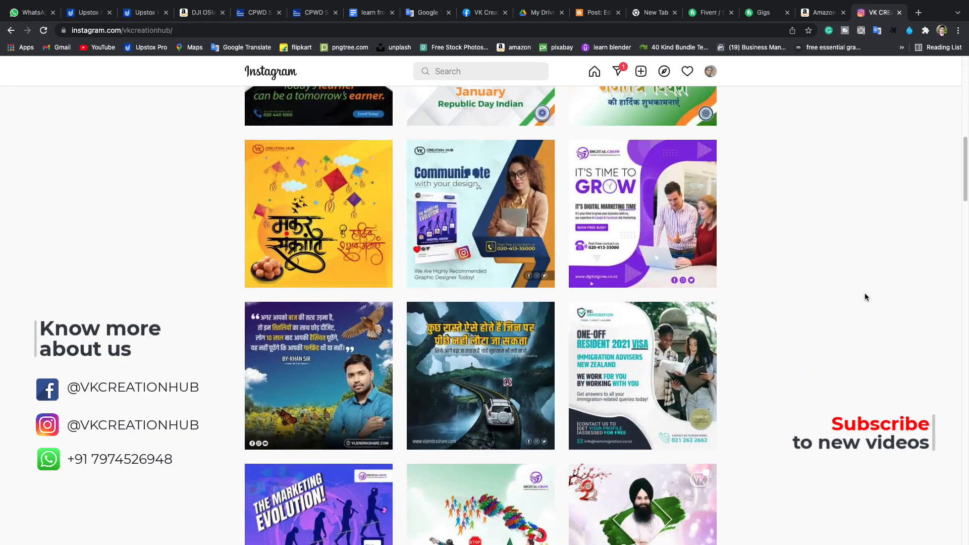
{"action": "scroll", "coordinate": [864, 297], "scroll_direction": "down", "scroll_amount": 20}
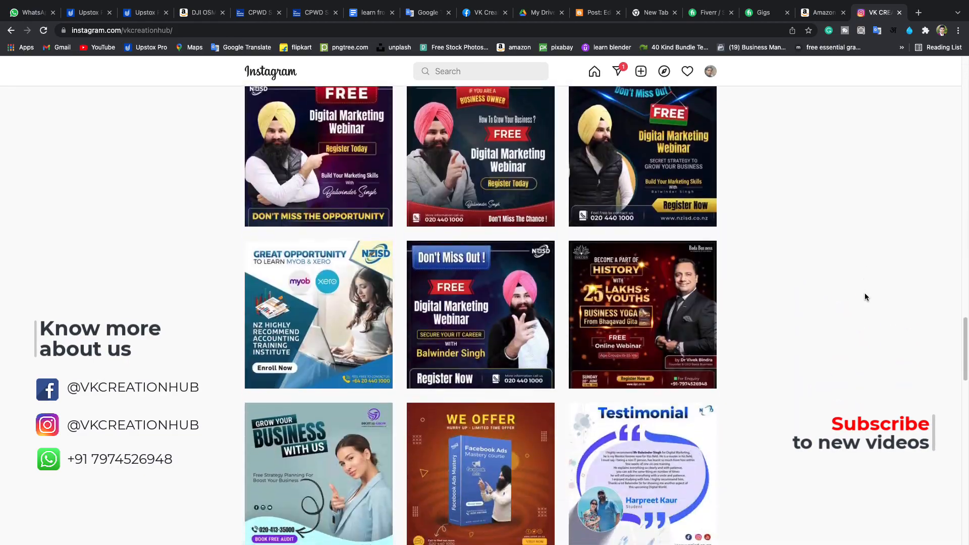
{"action": "scroll", "coordinate": [864, 297], "scroll_direction": "up", "scroll_amount": 20}
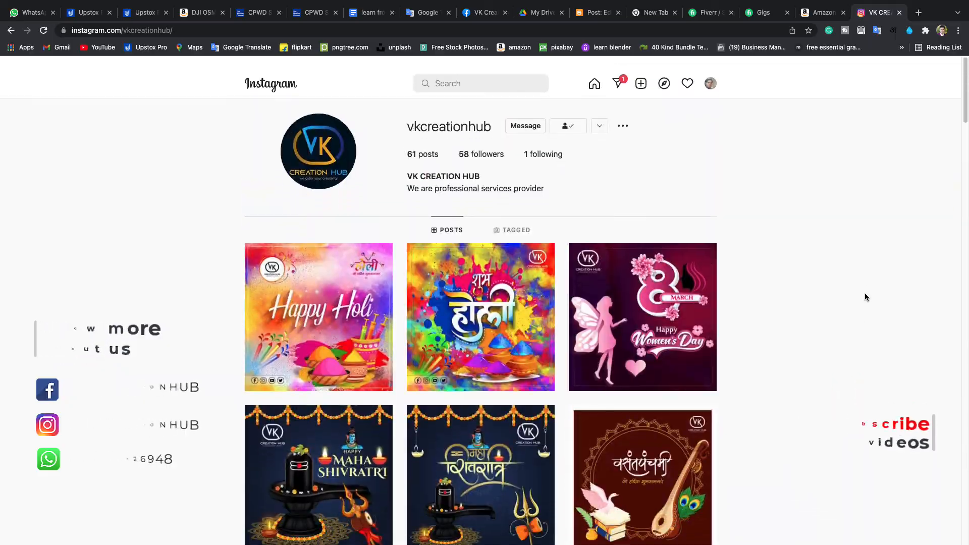